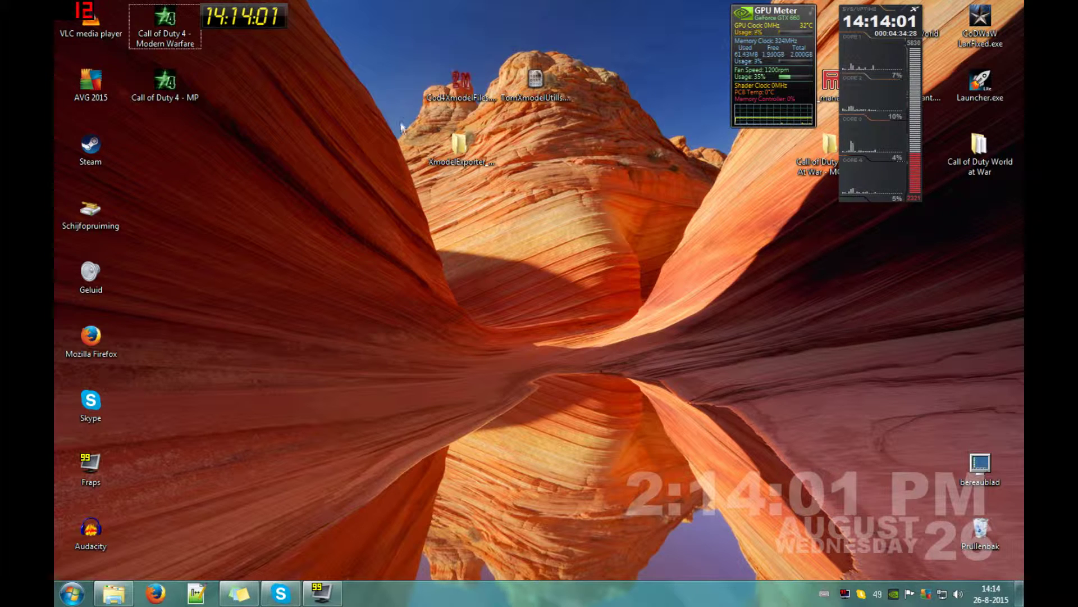
# - Run Cod4XmodelFiles as administrator and filter its model list by "p90"
pyautogui.rightClick(462, 85)
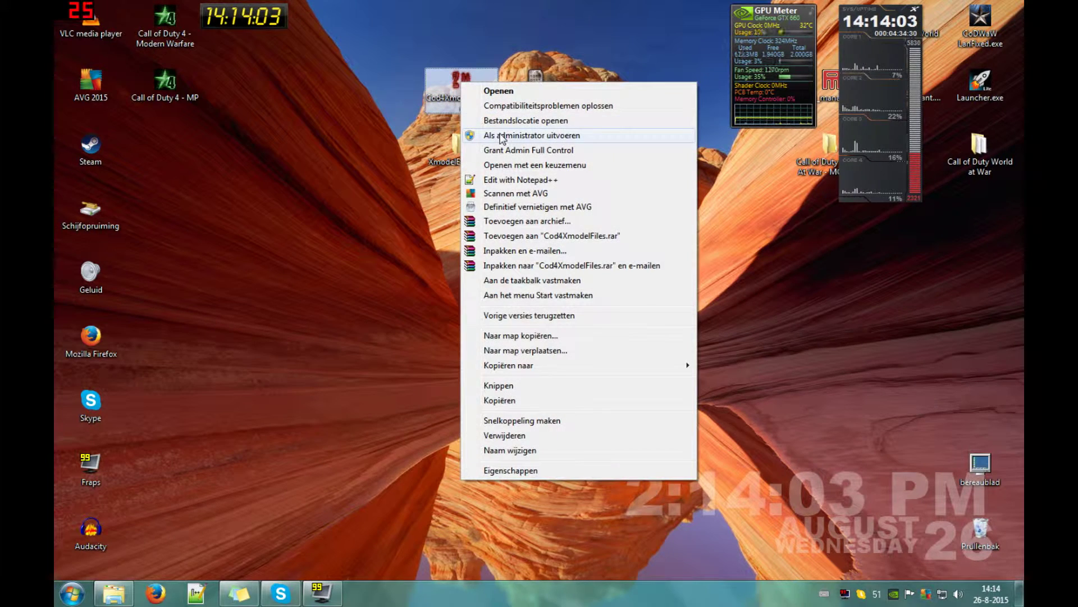
pyautogui.click(502, 137)
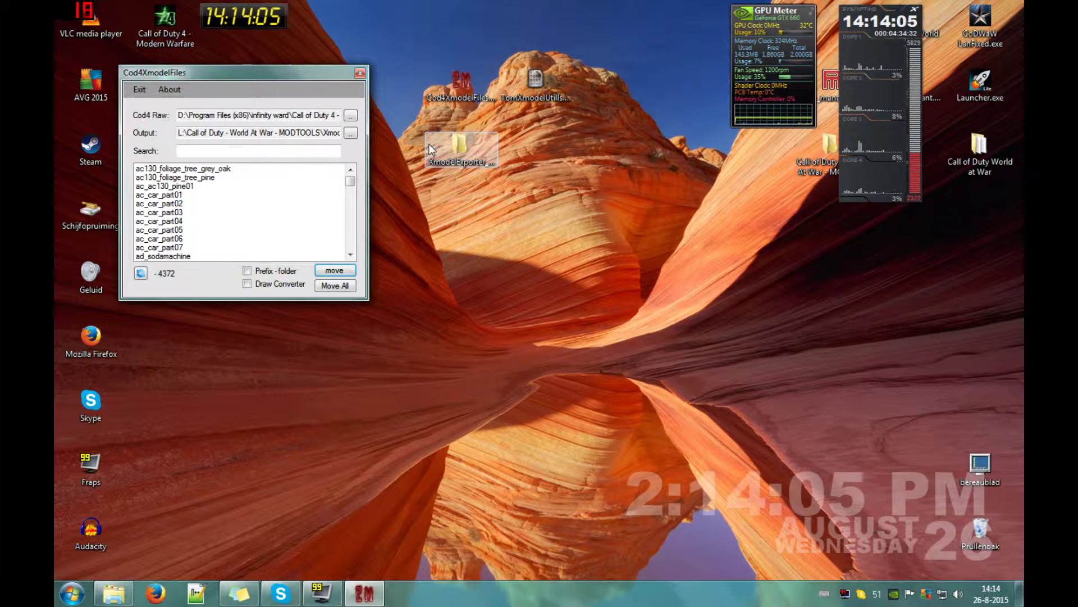
pyautogui.moveTo(267, 79); pyautogui.dragTo(353, 151)
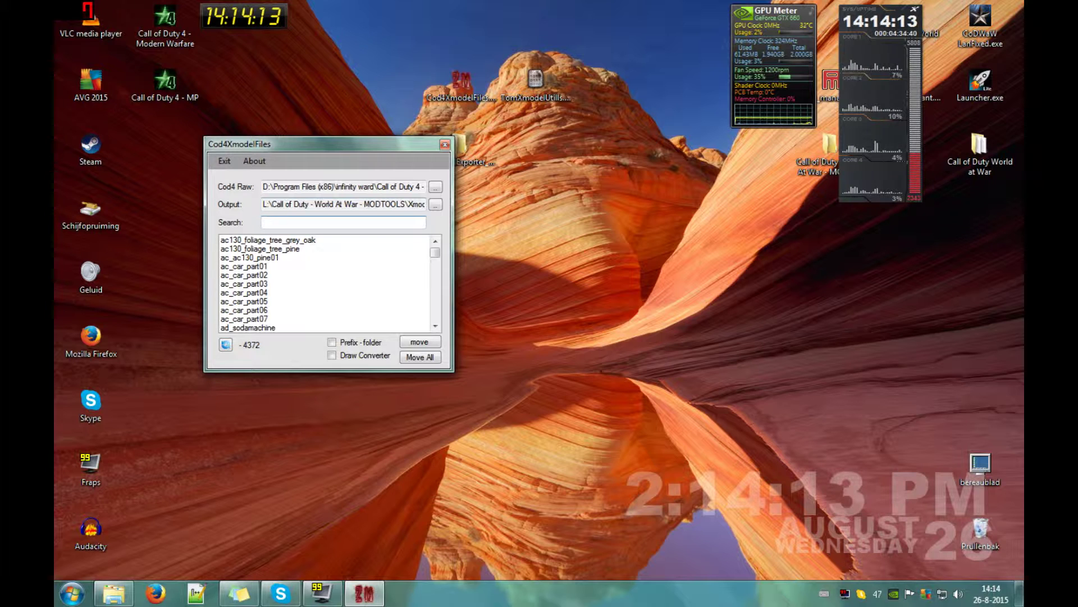
pyautogui.write('90')
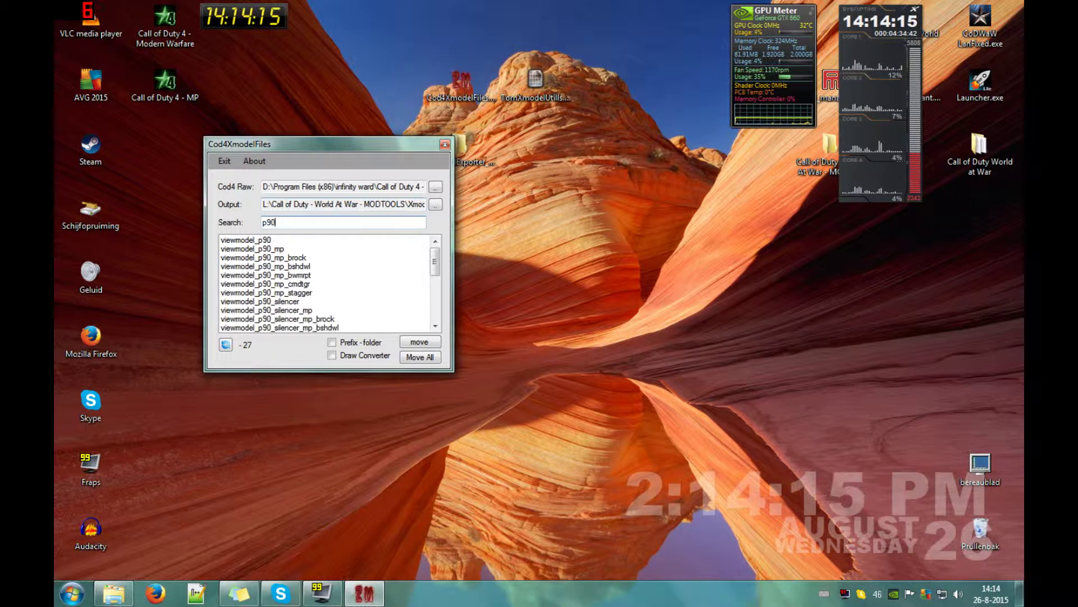
pyautogui.write('_')
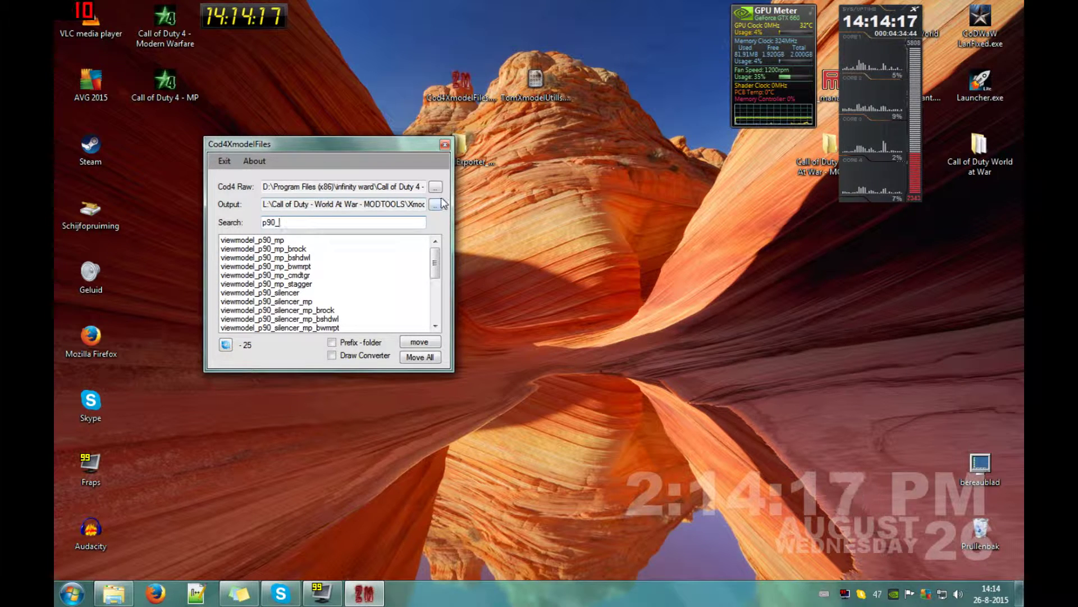
pyautogui.press('BackSpace')
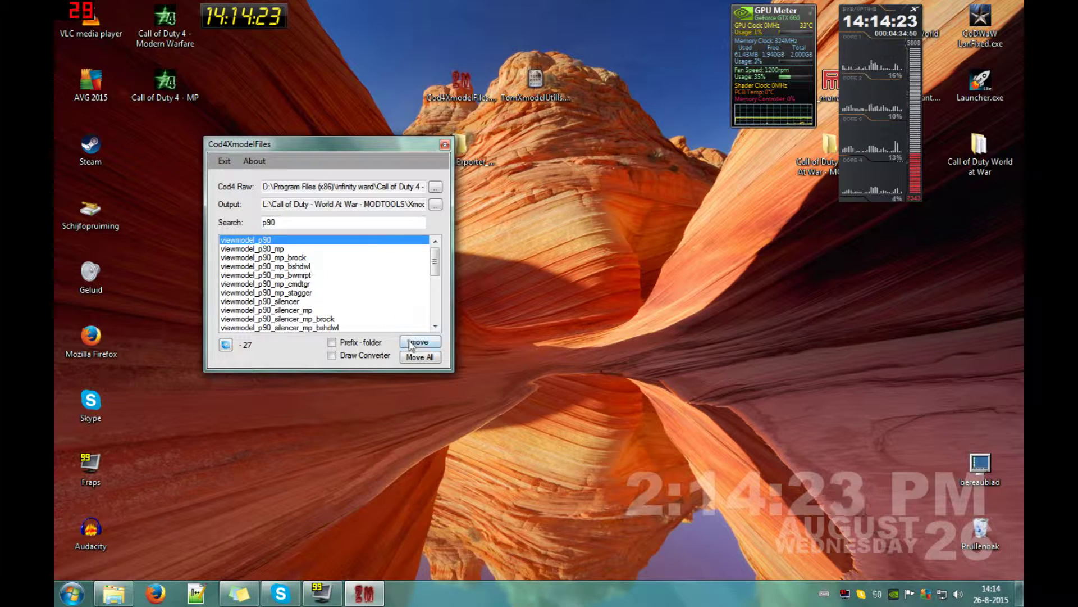
# - Move the viewmodel_p90, viewmodel_p90_mp and weapon_p90 models to the output folder, and close Cod4XmodelFiles
pyautogui.click(280, 251)
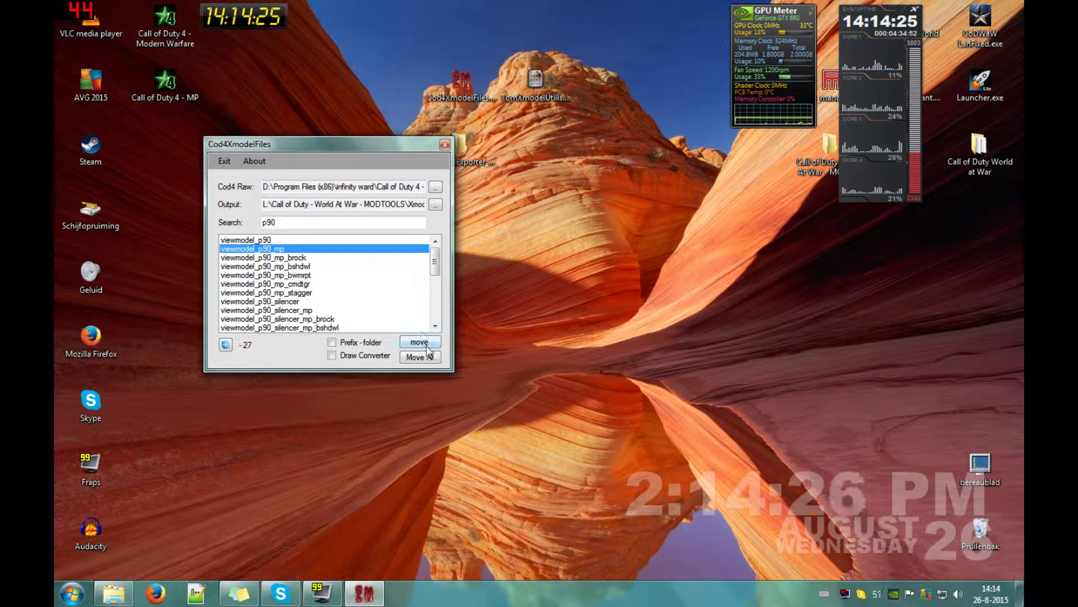
pyautogui.scroll(-4, 427, 279)
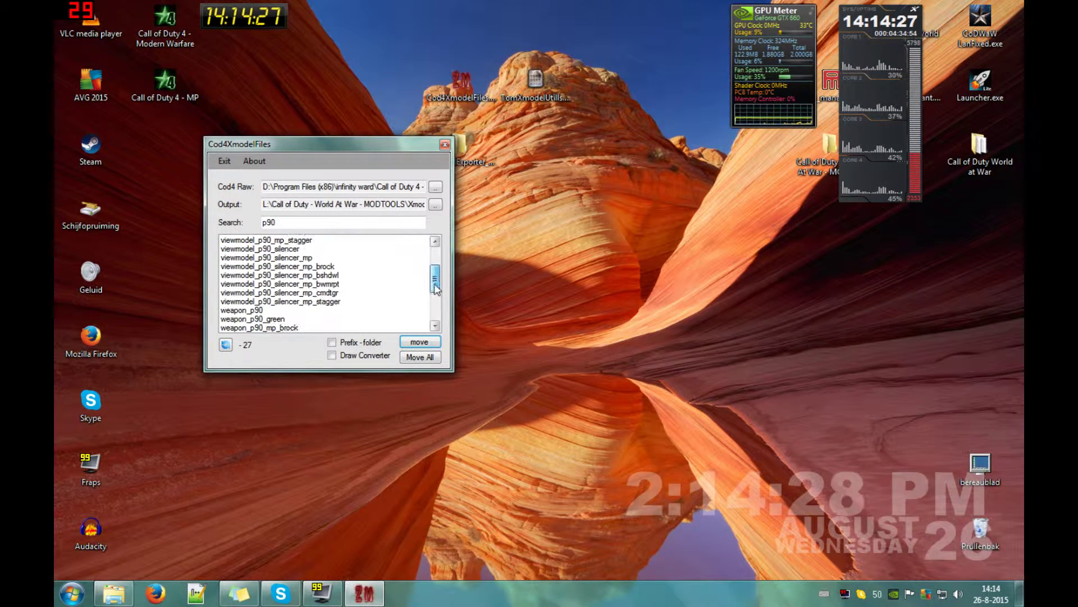
pyautogui.click(254, 275)
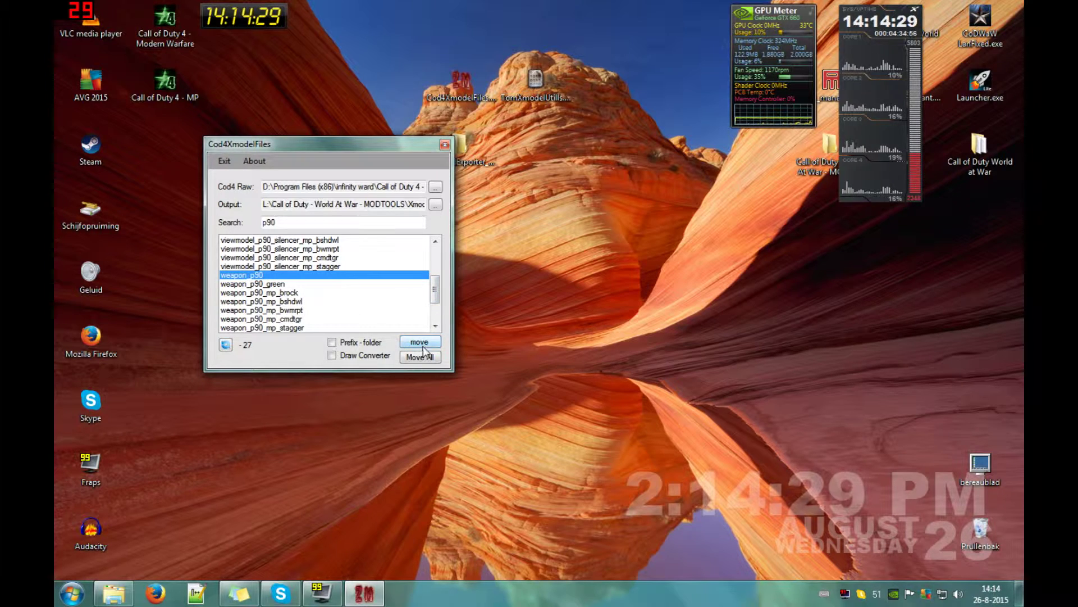
pyautogui.scroll(-2, 438, 283)
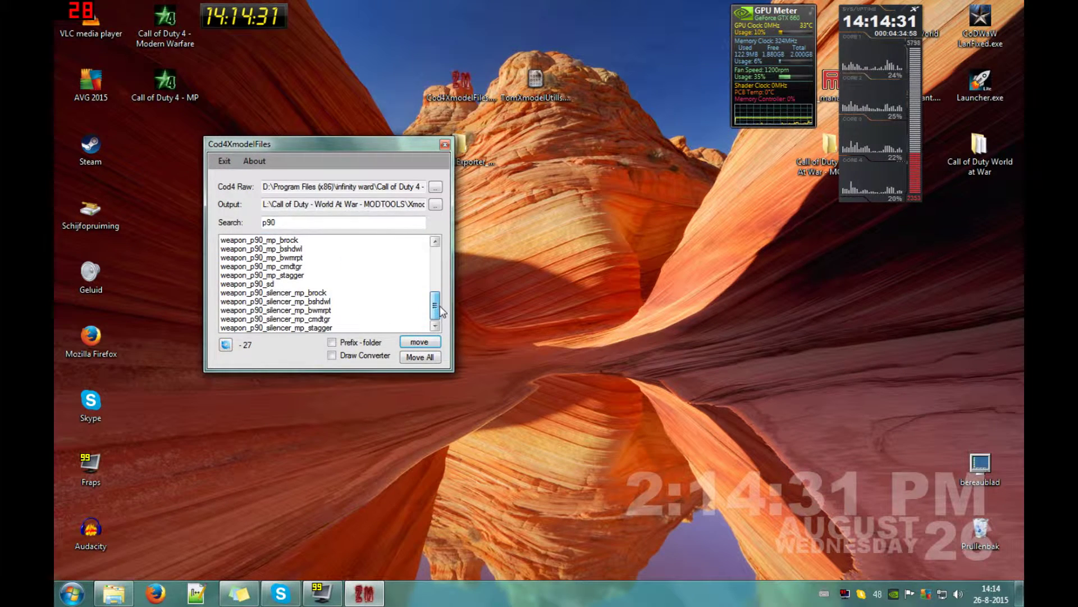
pyautogui.scroll(5, 444, 297)
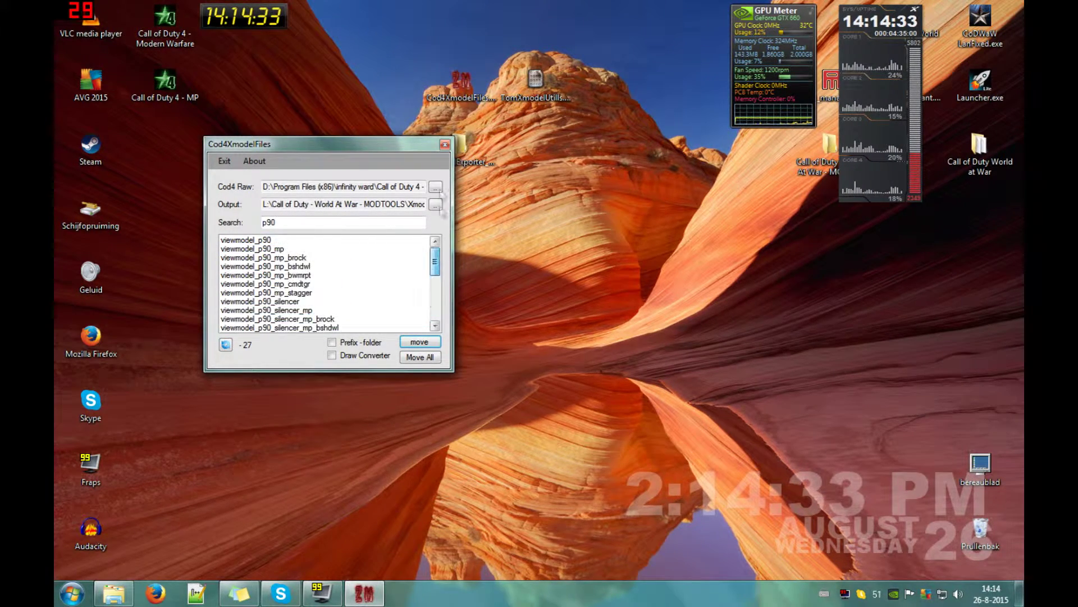
pyautogui.click(445, 146)
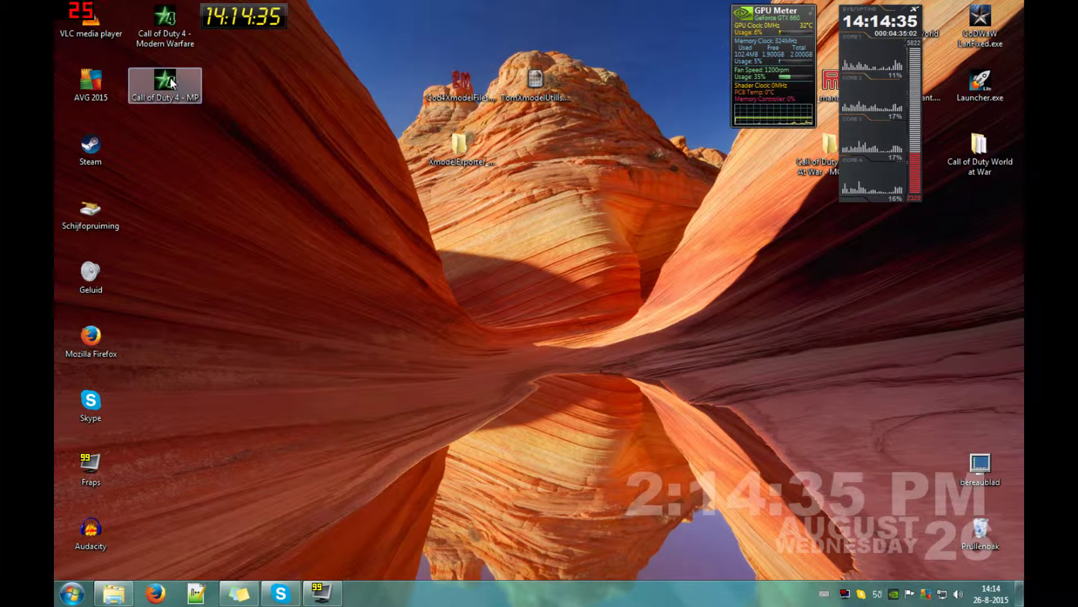
# - Open the raw\xanim folder of the Call of Duty 4 - Modern Warfare installation and search it for "p90"
pyautogui.rightClick(171, 80)
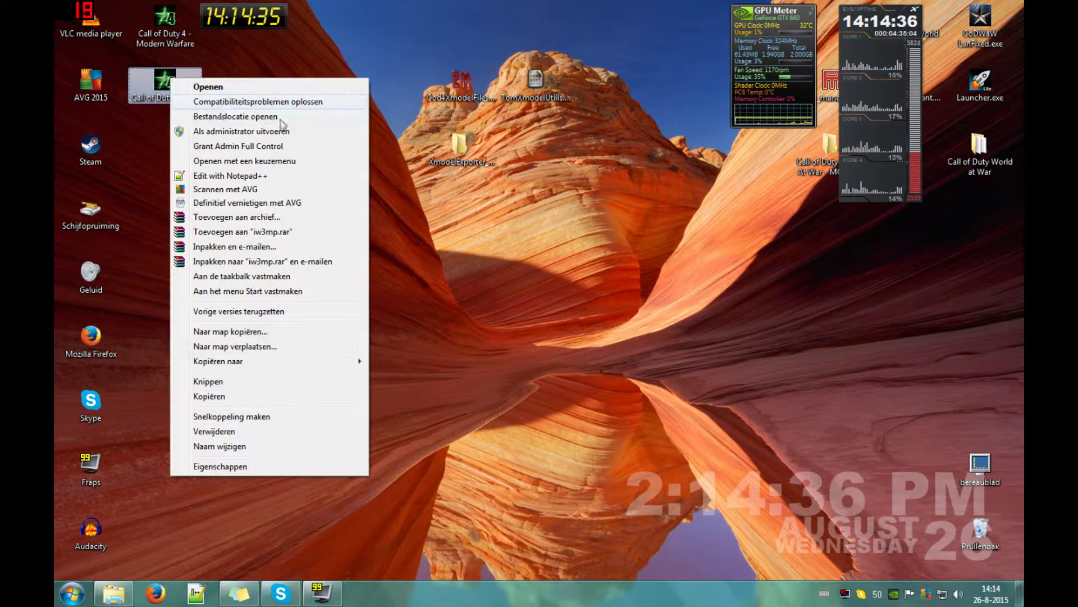
pyautogui.click(225, 117)
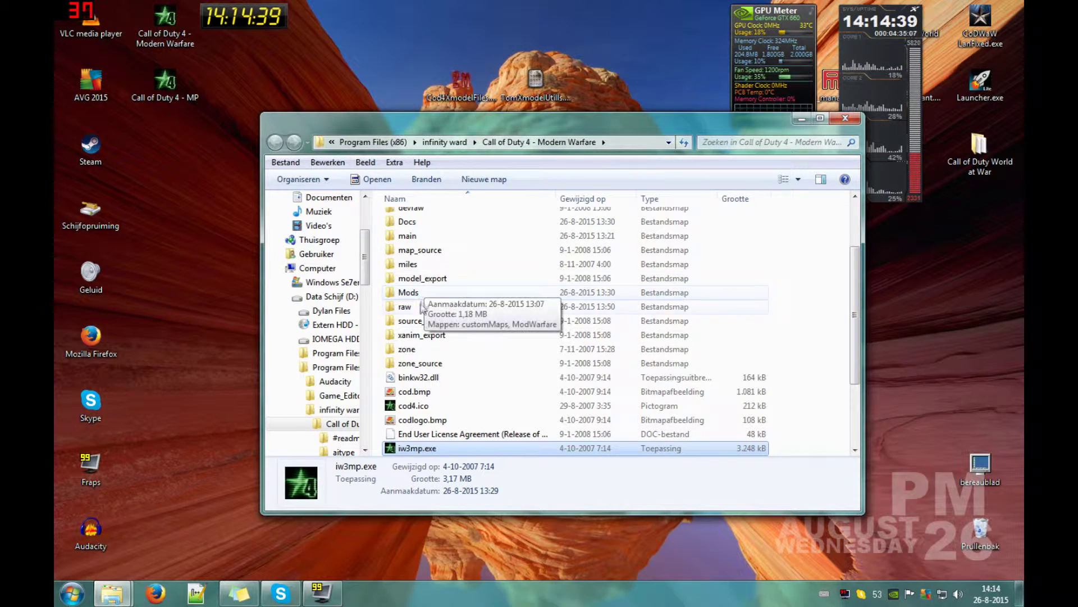
pyautogui.doubleClick(420, 307)
pyautogui.scroll(-5, 494, 324)
pyautogui.scroll(-2, 483, 331)
pyautogui.doubleClick(433, 378)
pyautogui.click(770, 142)
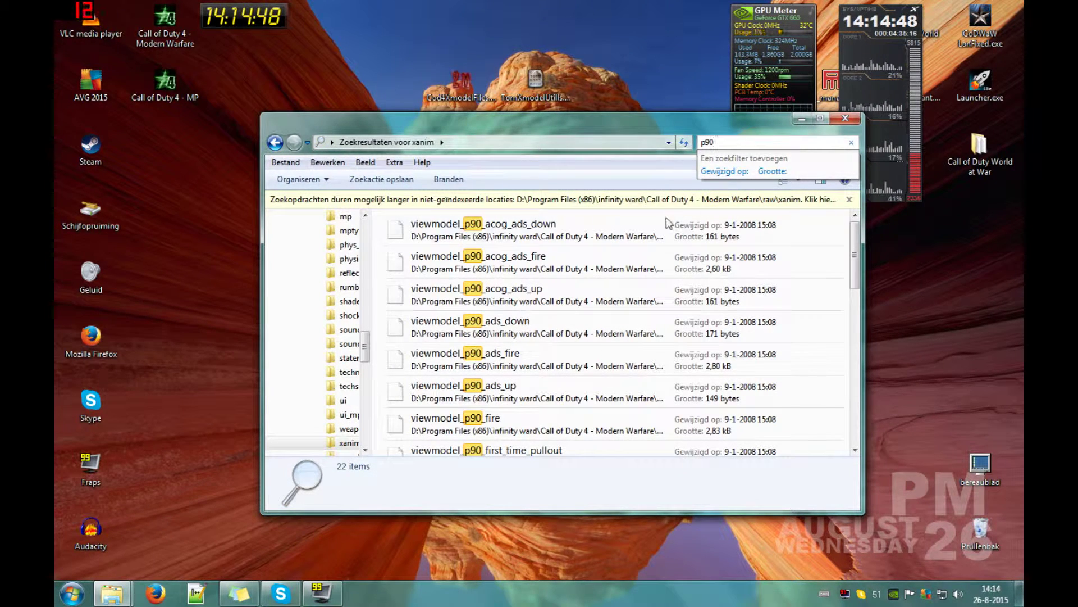
# - Copy all the found P90 animation files, from viewmodel_p90_acog_ads_down to viewmodel_p90_sprint_out, and close the folder window
pyautogui.click(534, 230)
pyautogui.scroll(-5, 536, 248)
pyautogui.scroll(-4, 542, 301)
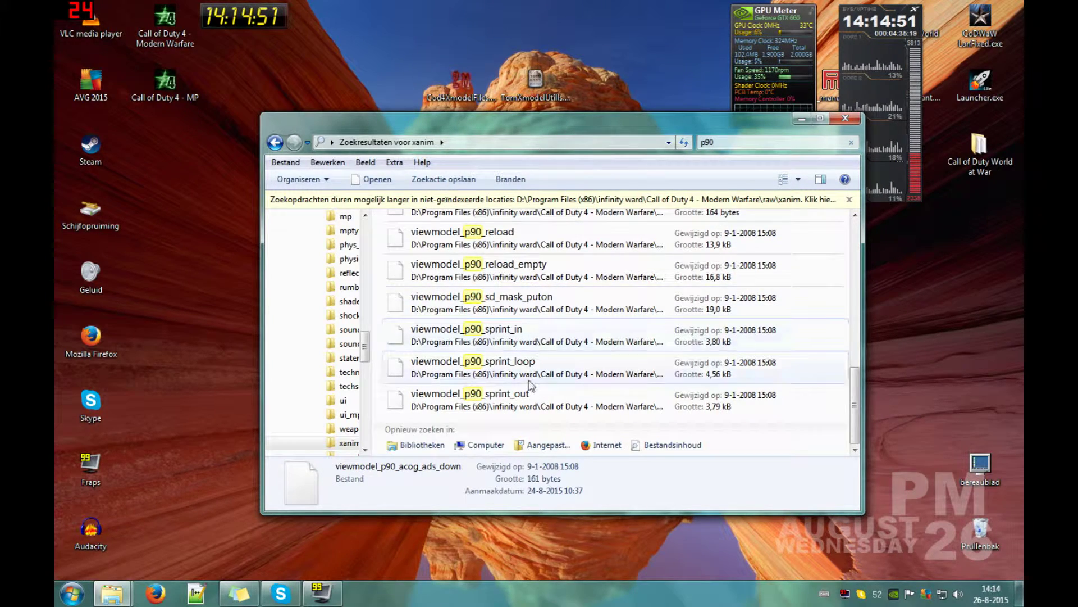
pyautogui.keyDown('shift'); pyautogui.click(530, 396); pyautogui.keyUp('shift')
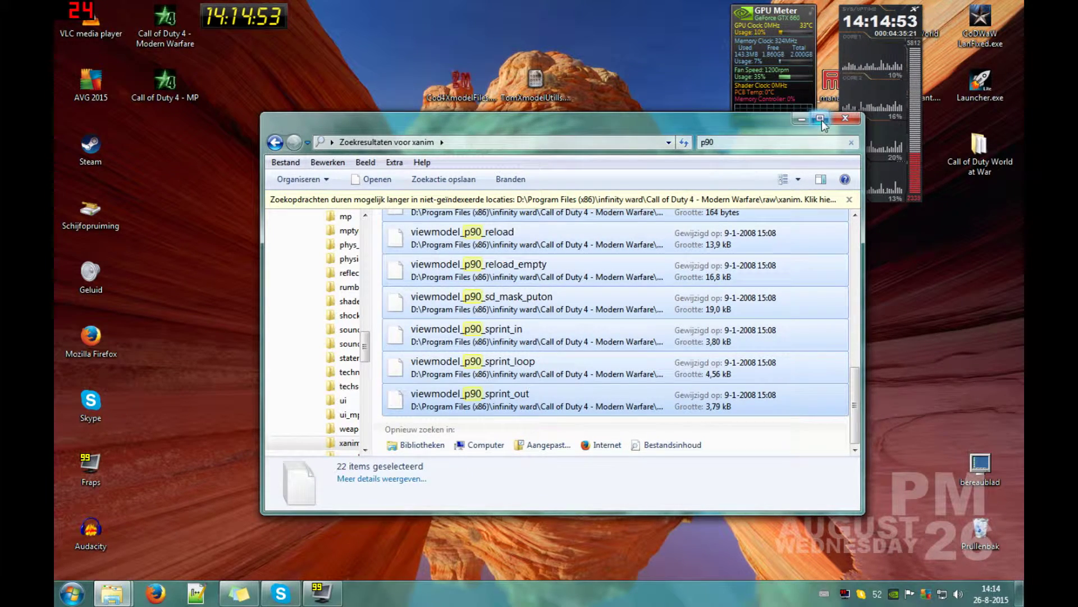
pyautogui.click(847, 120)
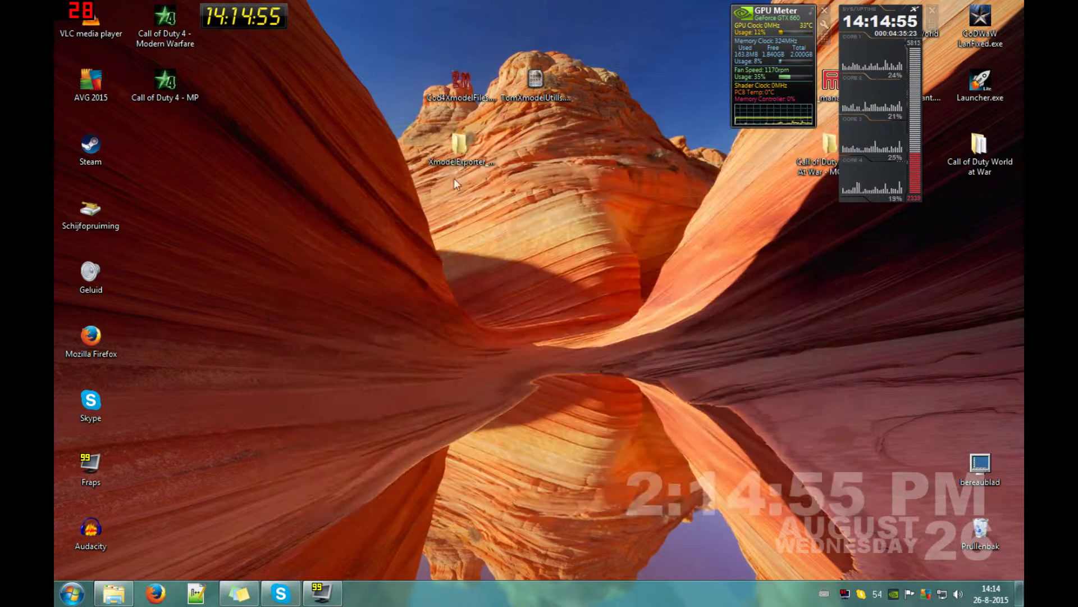
# - Create a folder named "xanim" in XmodelExporter_Exportedfiles and paste the copied P90 animation files into it
pyautogui.doubleClick(460, 154)
pyautogui.rightClick(444, 327)
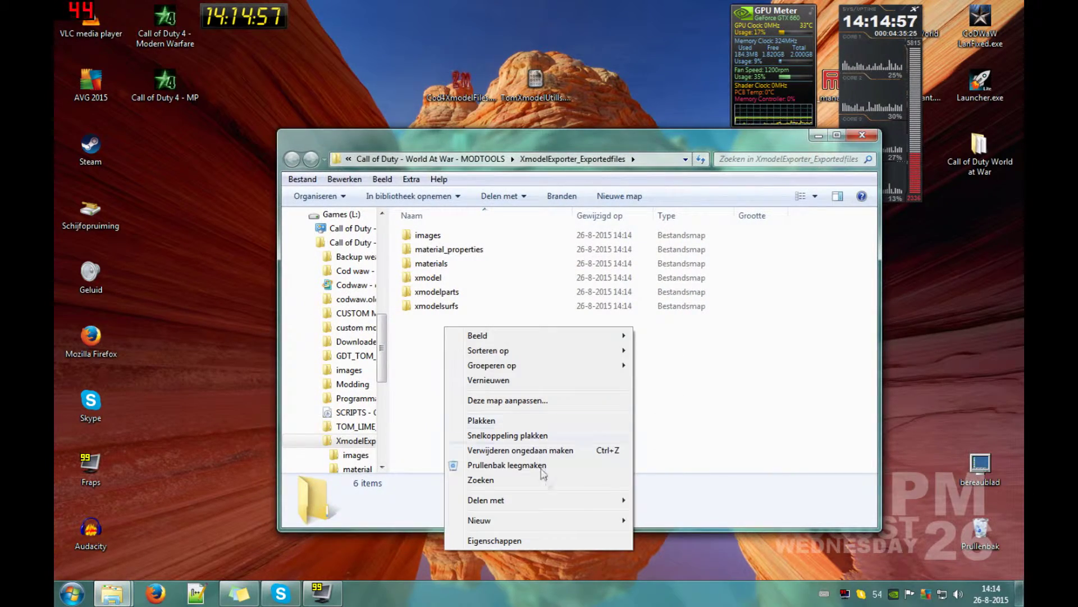
pyautogui.moveTo(618, 521)
pyautogui.click(681, 385)
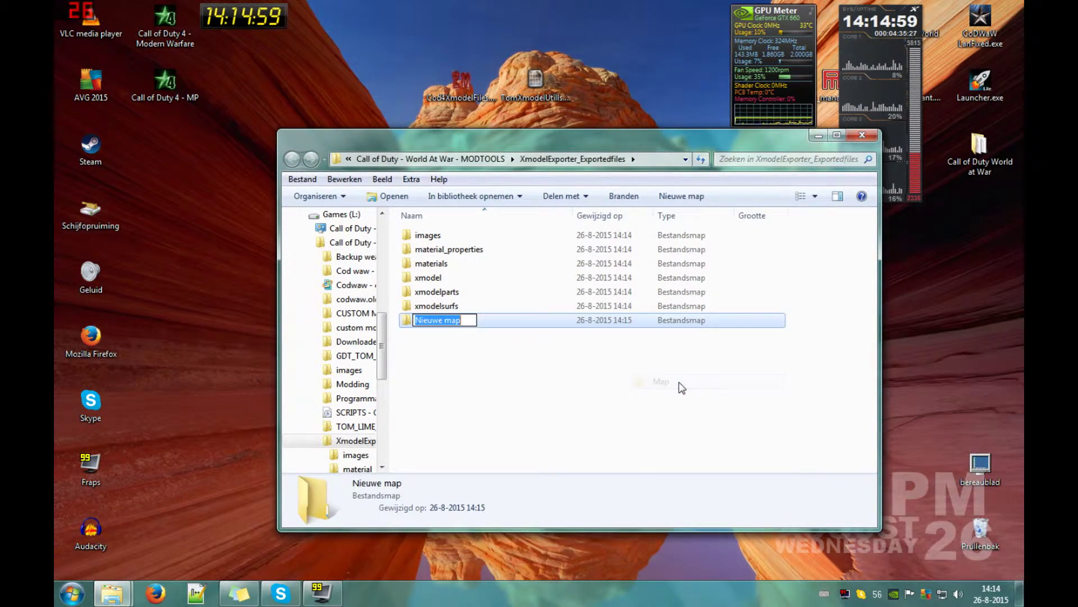
pyautogui.write('xanims')
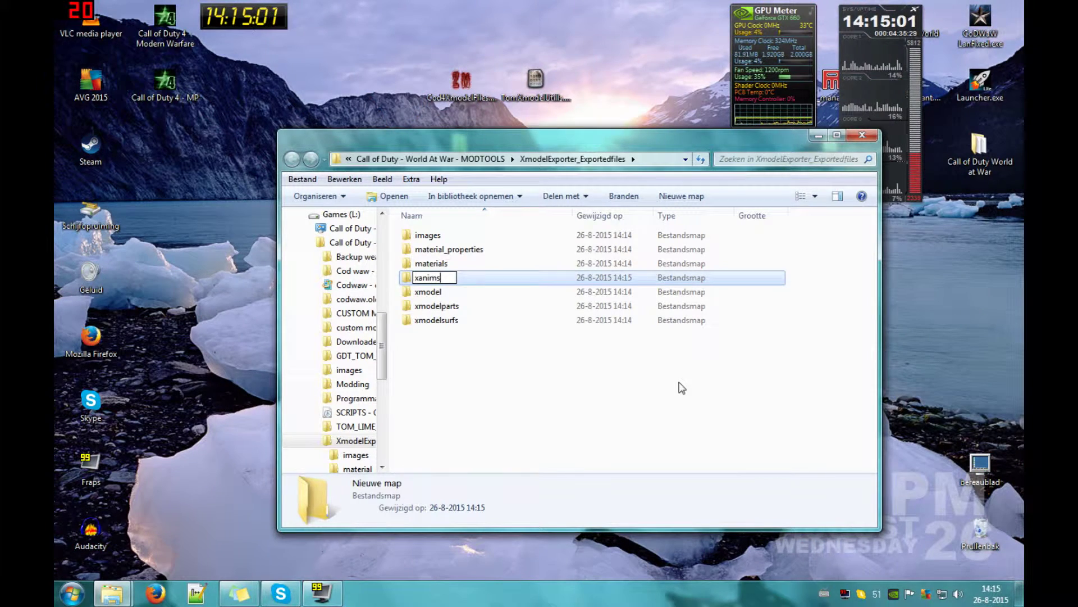
pyautogui.press('Return')
pyautogui.press('Return')
pyautogui.hotkey('ctrl', 'v')
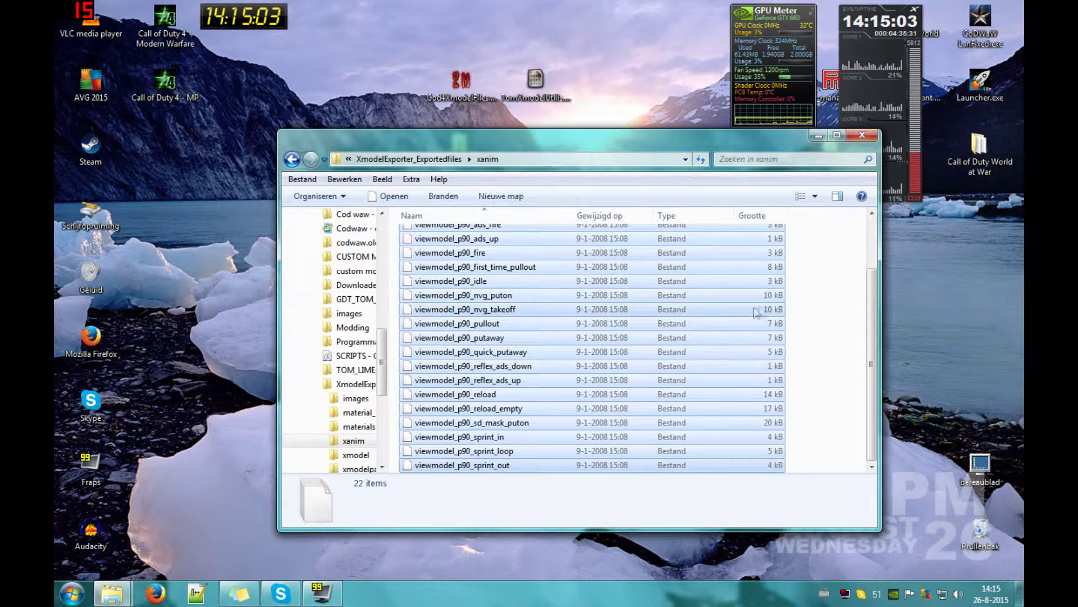
# - Check the exported xmodel and images folders, and copy all the folders in XmodelExporter_Exportedfiles
pyautogui.press('BackSpace')
pyautogui.click(426, 364)
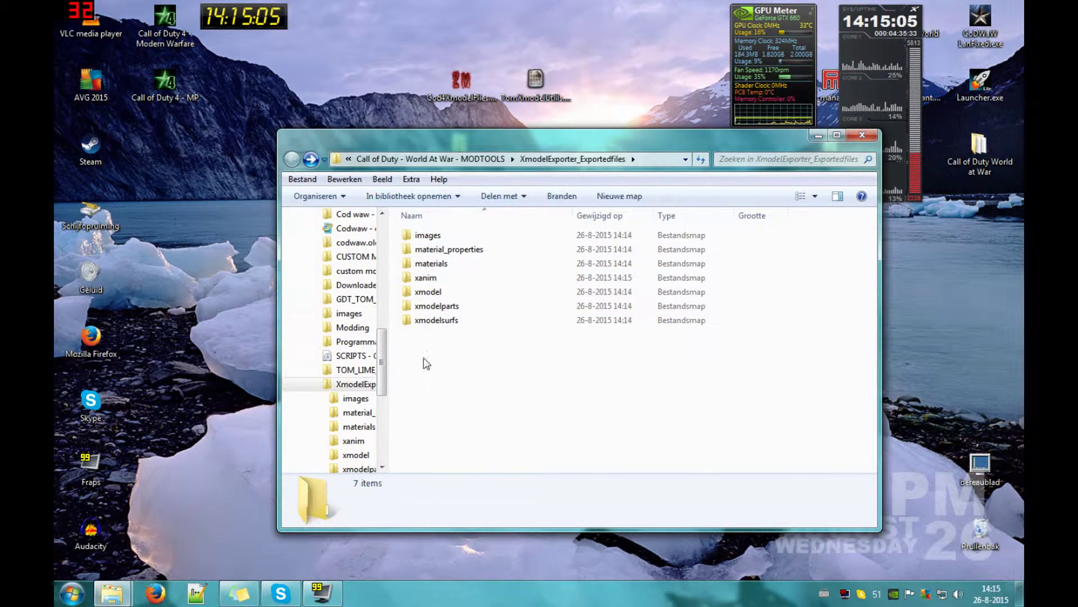
pyautogui.doubleClick(447, 293)
pyautogui.press('BackSpace')
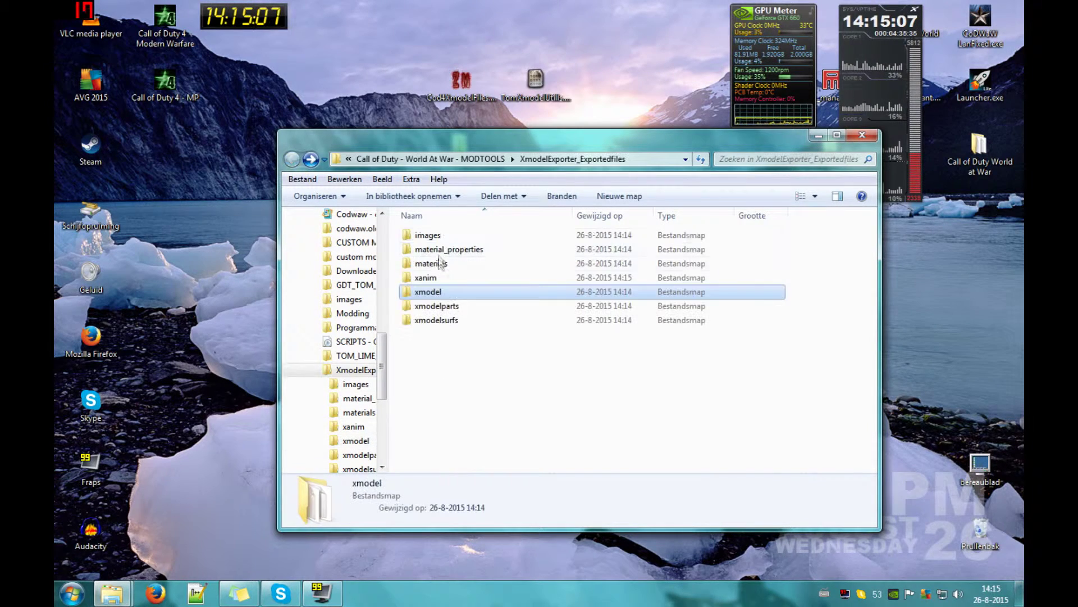
pyautogui.doubleClick(444, 236)
pyautogui.press('BackSpace')
pyautogui.hotkey('ctrl', 'a')
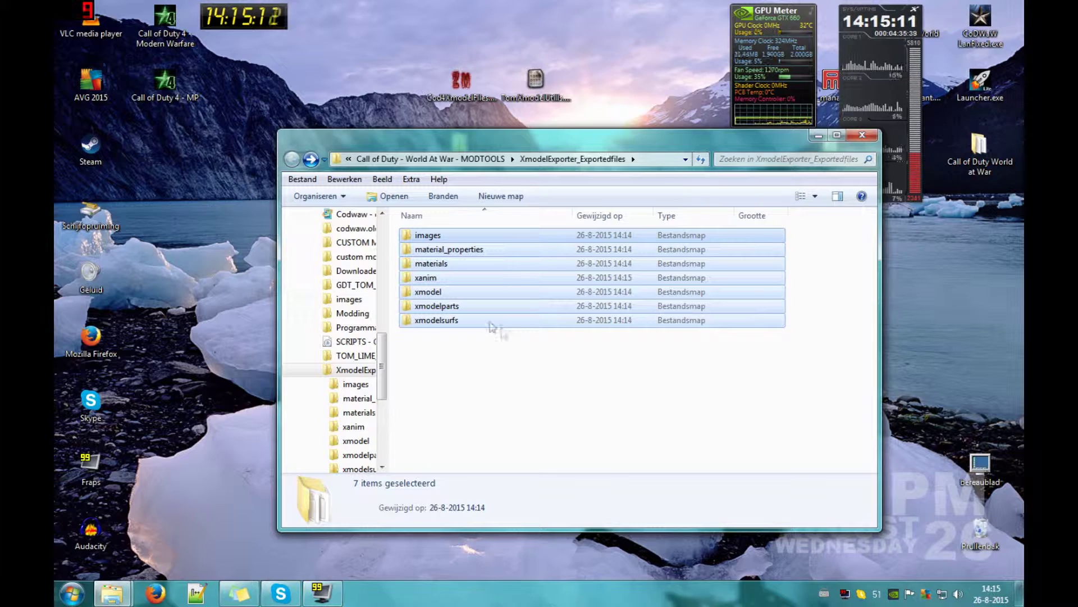
pyautogui.click(481, 378)
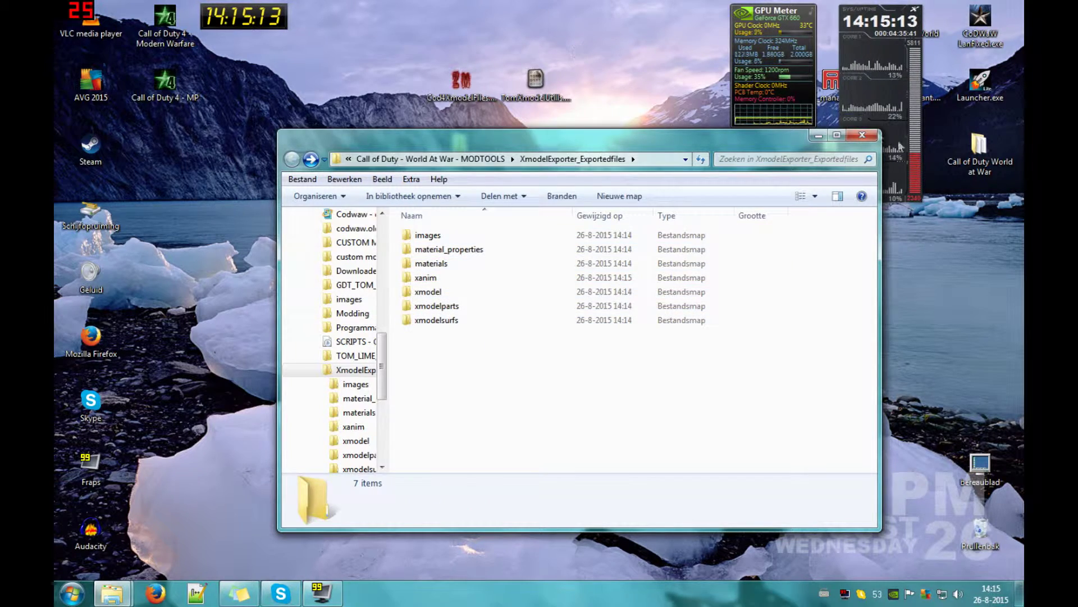
# - Paste the exported folders into the raw folder of Call of Duty World at War, merging existing folders and replacing all conflicting files
pyautogui.hotkey('alt', 'Tab')
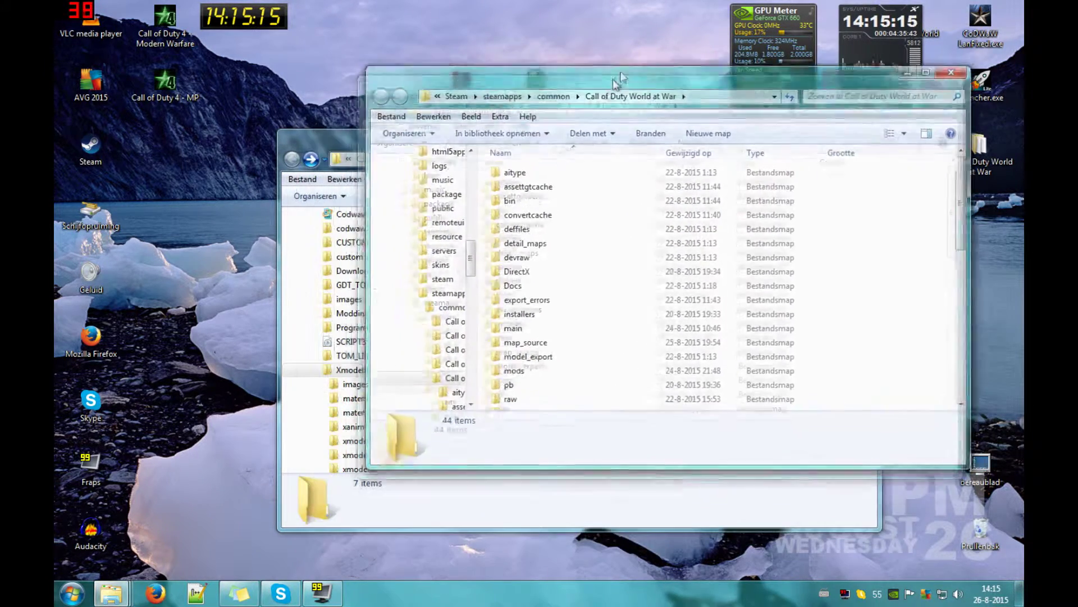
pyautogui.doubleClick(525, 385)
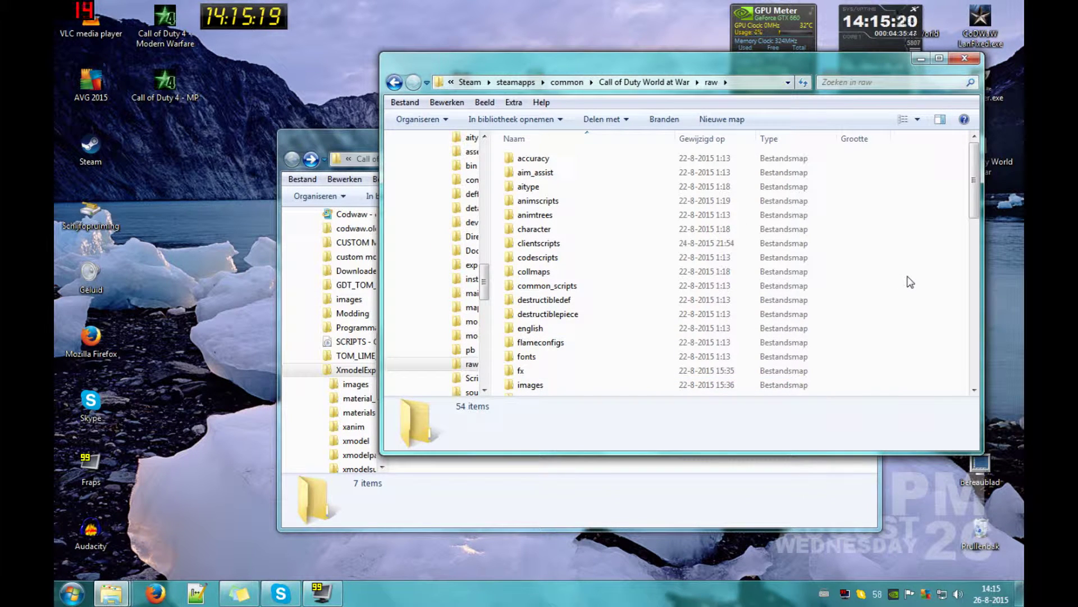
pyautogui.hotkey('ctrl', 'v')
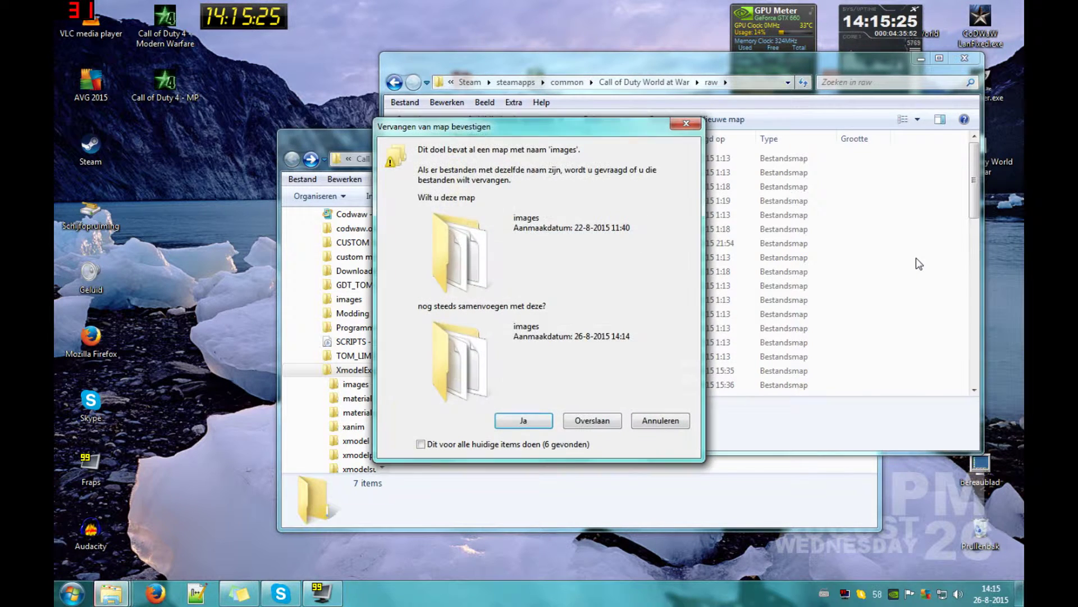
pyautogui.click(523, 421)
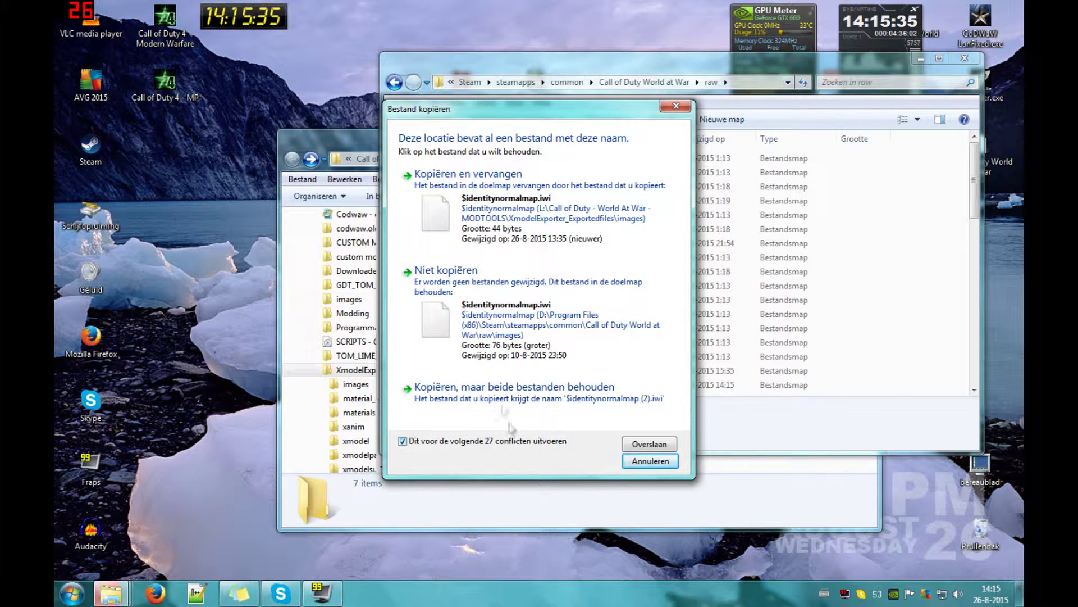
pyautogui.click(515, 205)
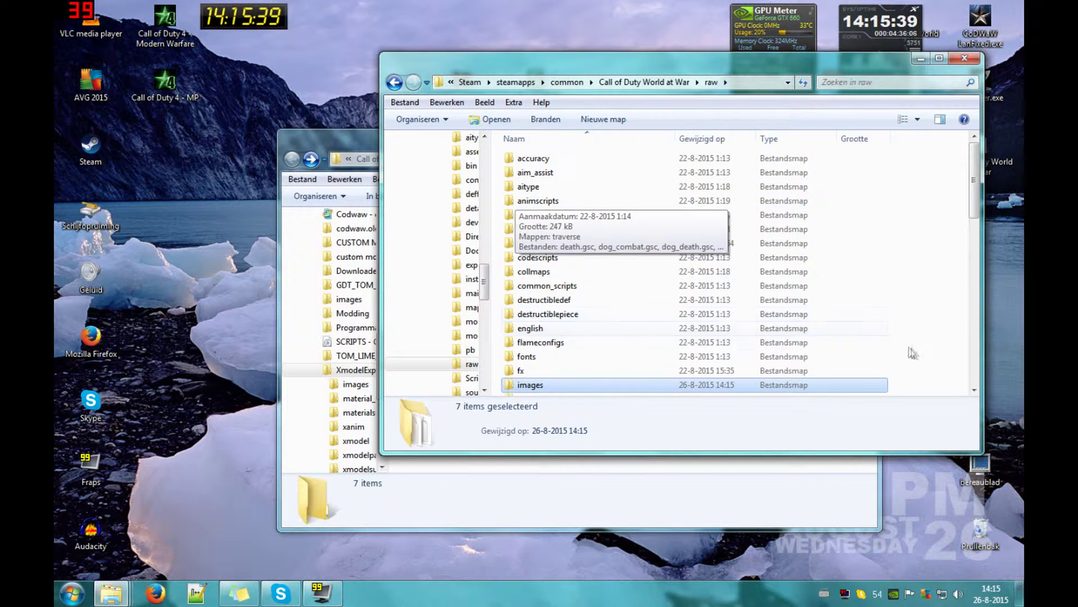
pyautogui.click(826, 257)
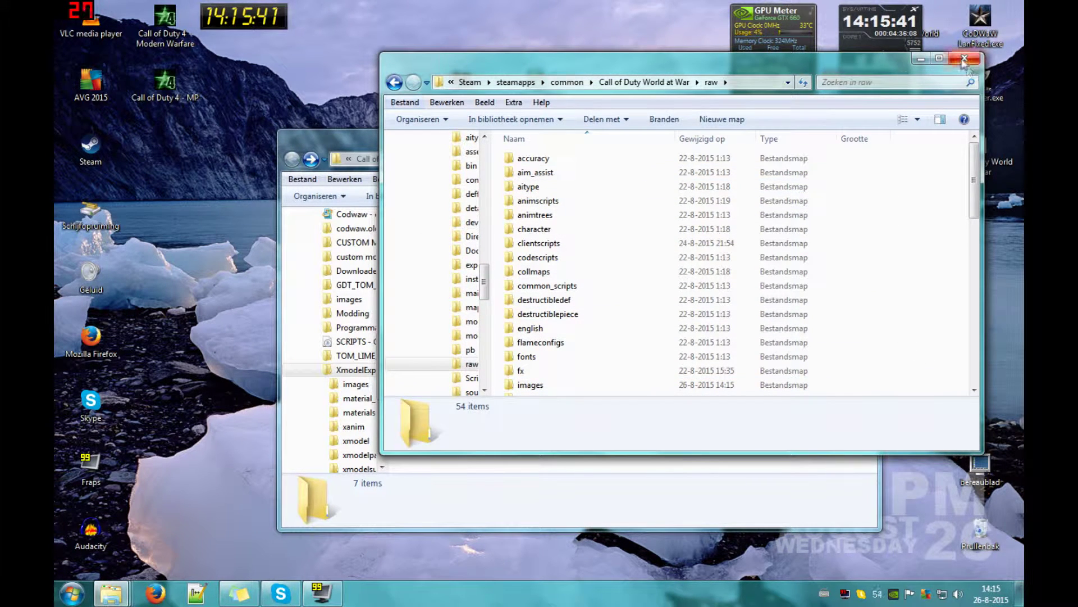
# - Return to the XmodelExporter_Exportedfiles window and close it
pyautogui.click(331, 147)
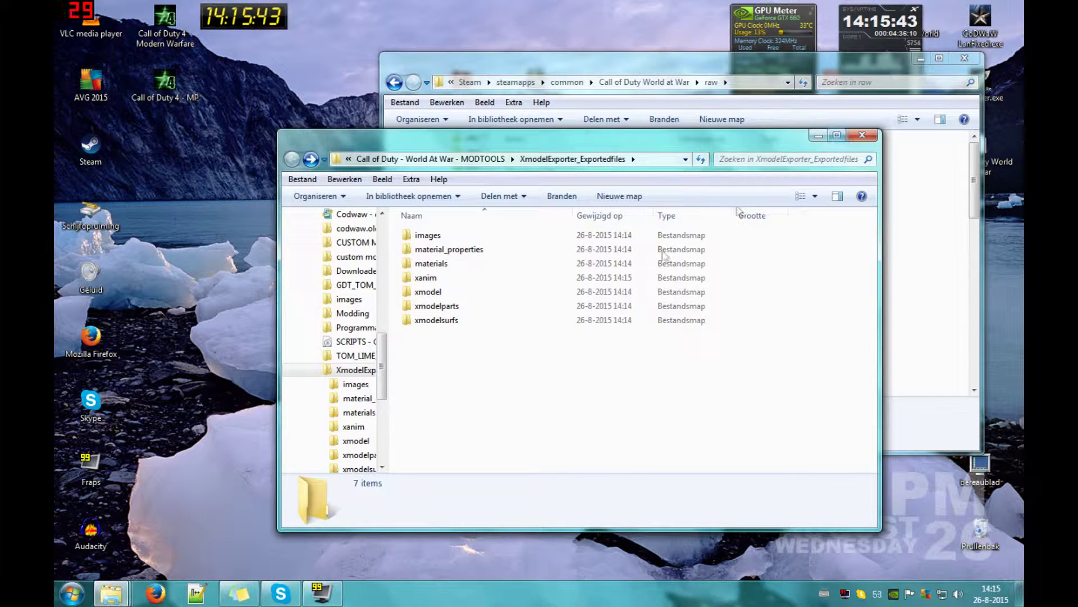
pyautogui.moveTo(549, 278); pyautogui.dragTo(350, 375)
pyautogui.click(640, 397)
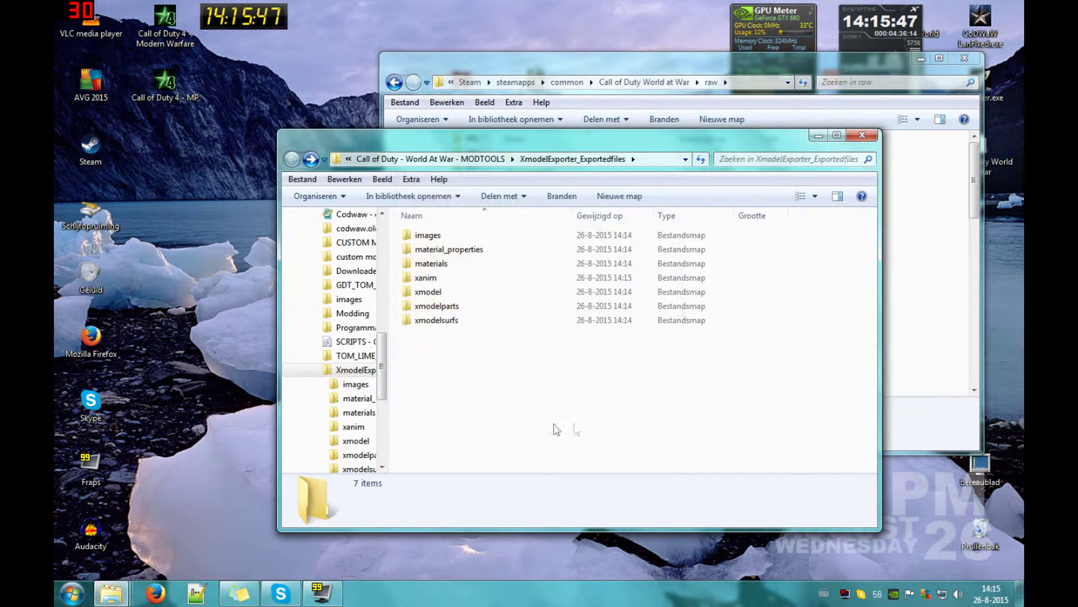
pyautogui.click(864, 135)
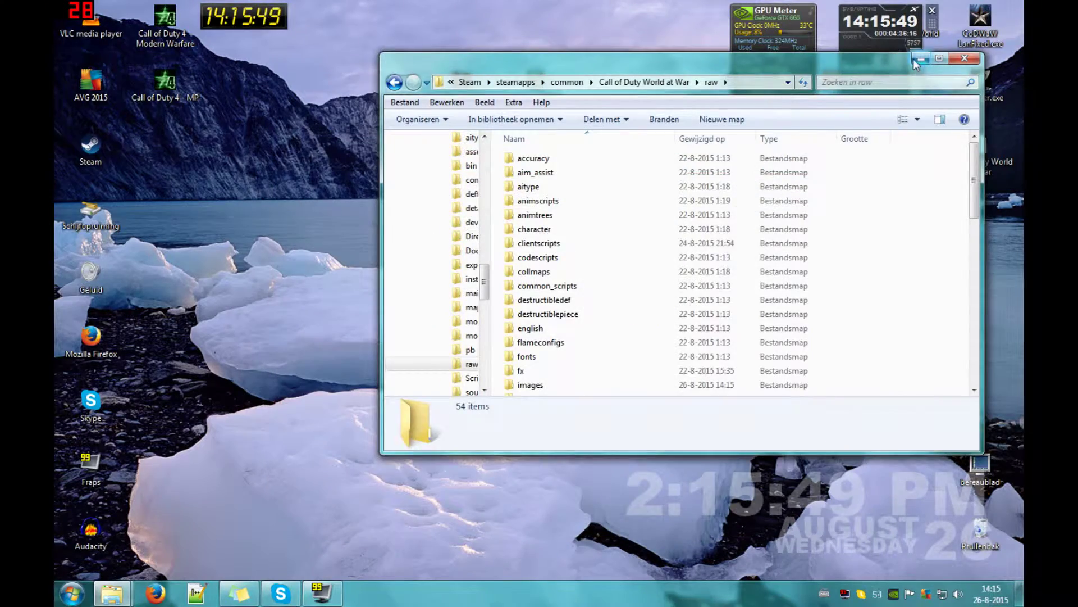
# - Minimize the World at War raw window and open the raw\weapons folder of the Call of Duty 4 installation
pyautogui.click(916, 60)
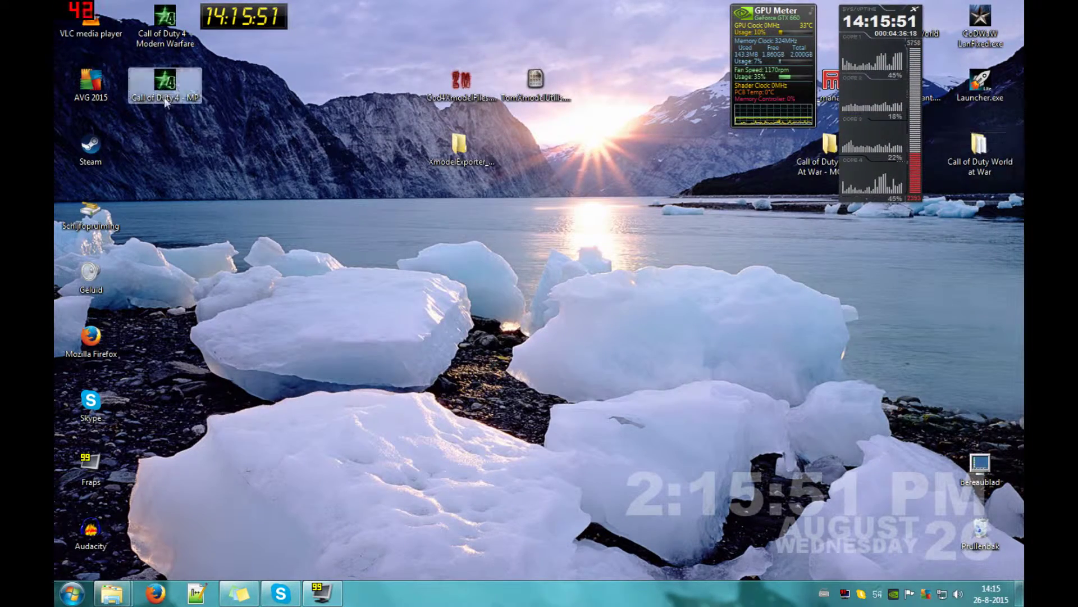
pyautogui.rightClick(166, 103)
pyautogui.click(248, 127)
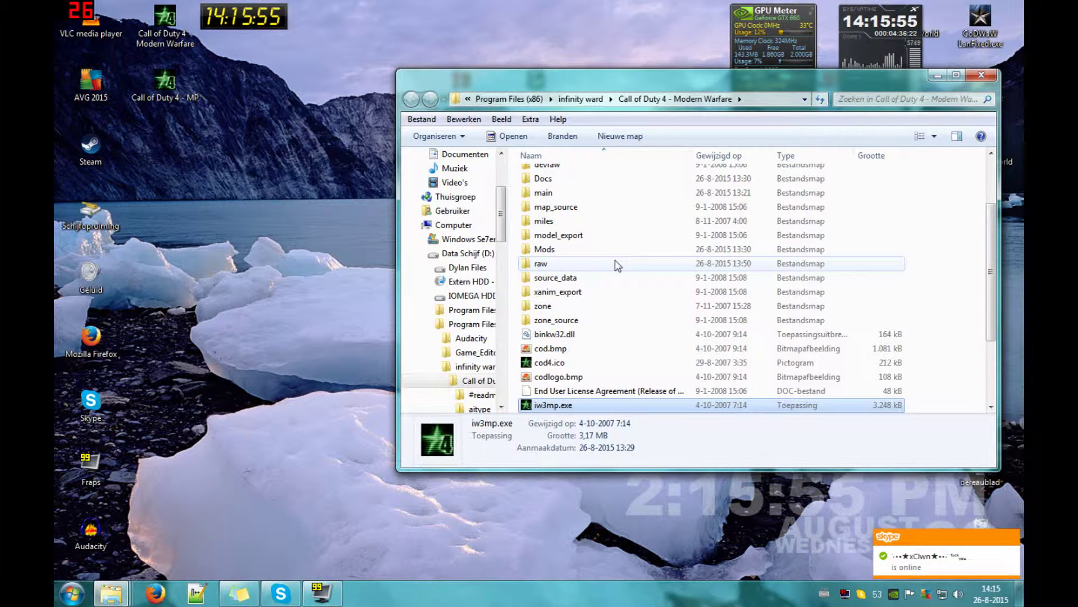
pyautogui.scroll(2, 612, 270)
pyautogui.doubleClick(557, 345)
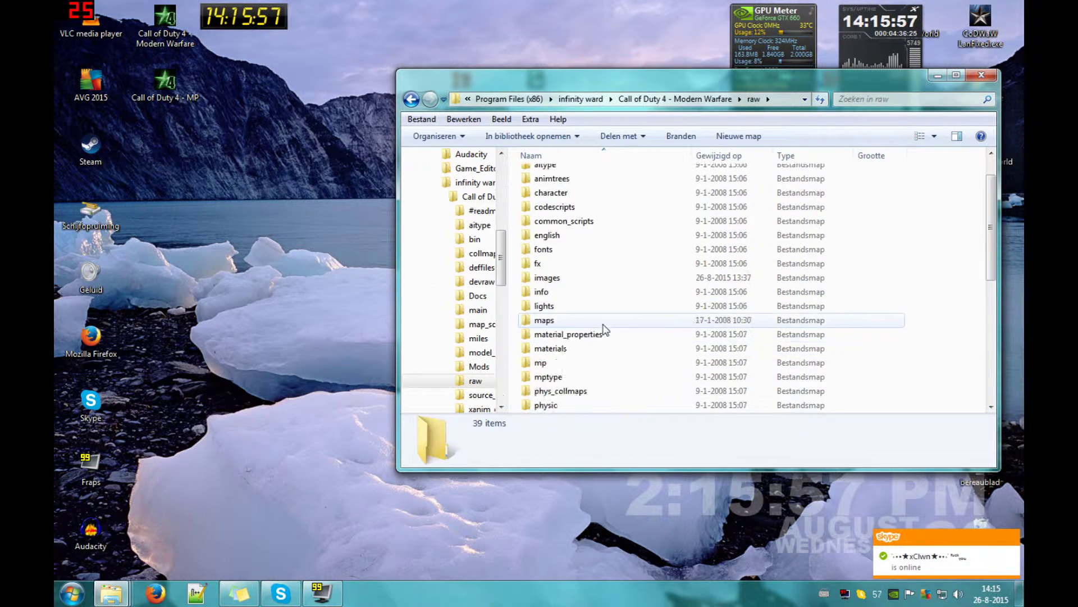
pyautogui.scroll(-6, 603, 331)
pyautogui.click(571, 307)
pyautogui.doubleClick(571, 306)
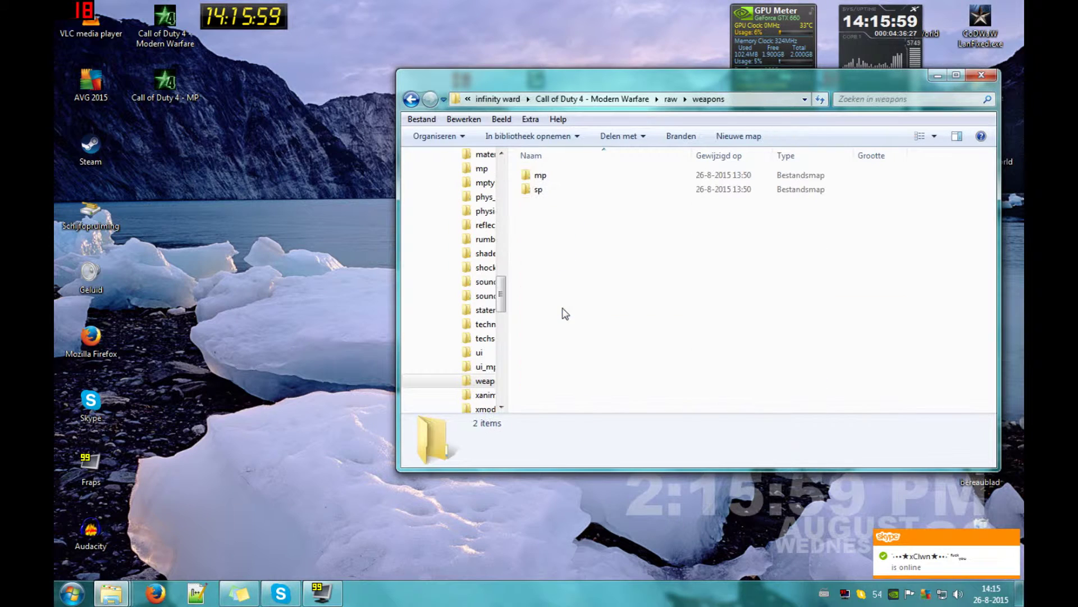
# - Inspect the weapons\sp folder inside the iw_11.iwd archive in the Call of Duty 4 main folder, and close the archive
pyautogui.press('BackSpace')
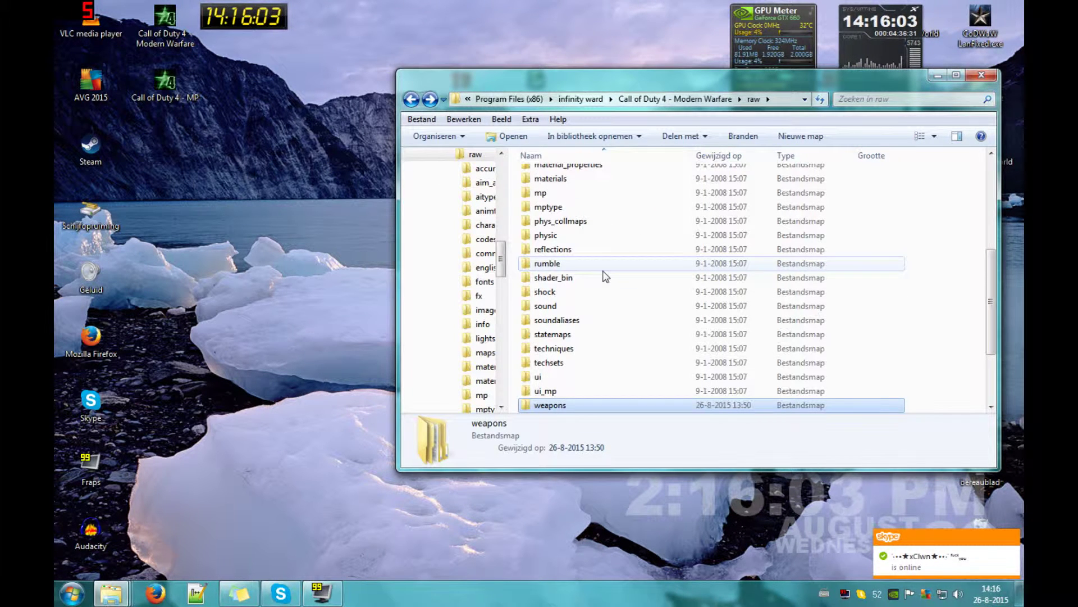
pyautogui.scroll(3, 604, 275)
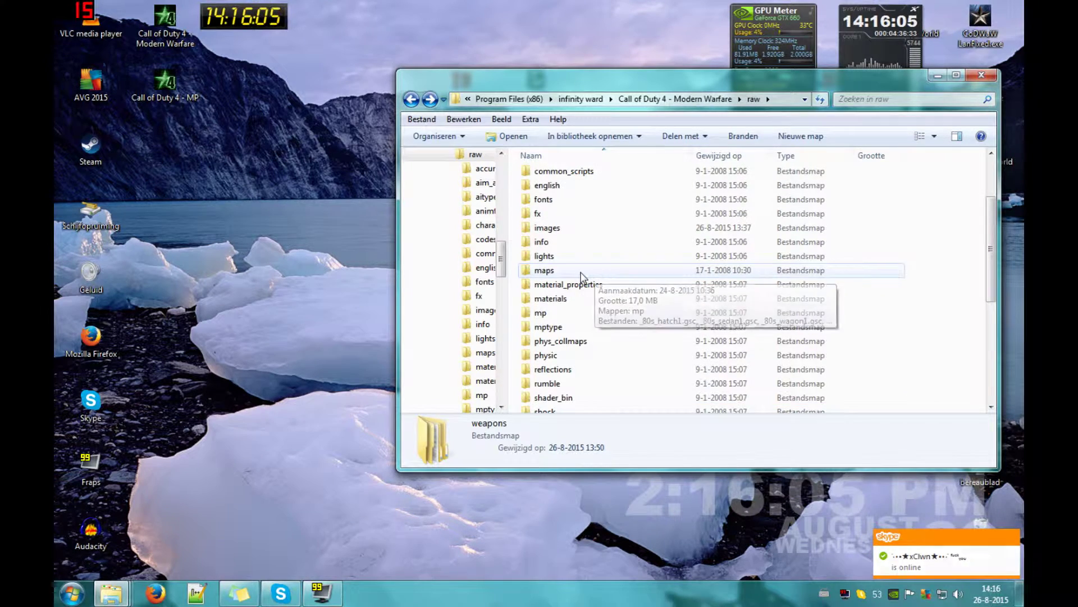
pyautogui.press('BackSpace')
pyautogui.doubleClick(549, 276)
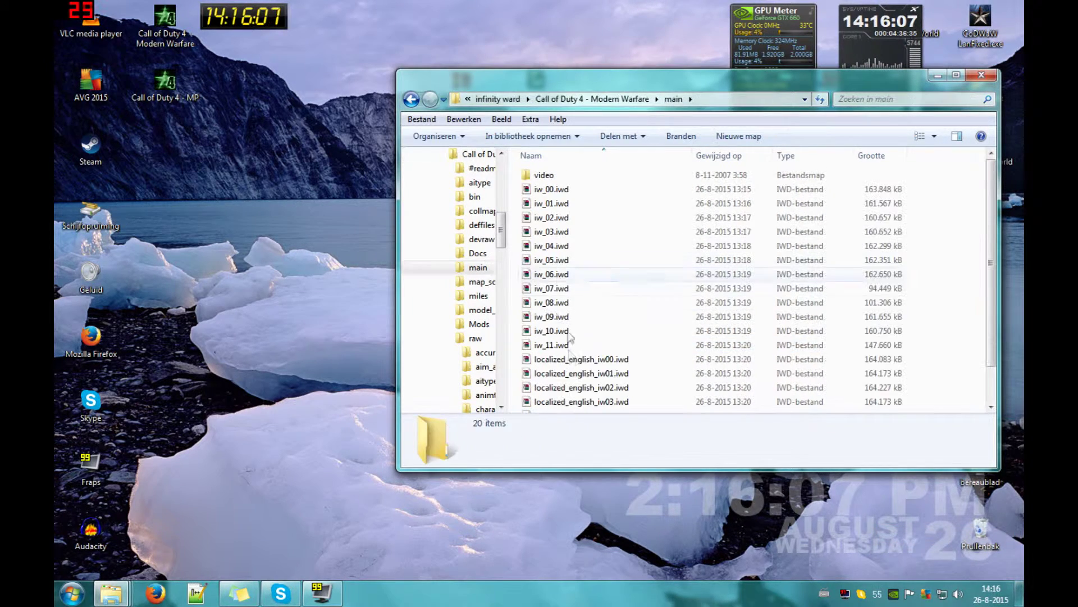
pyautogui.doubleClick(540, 345)
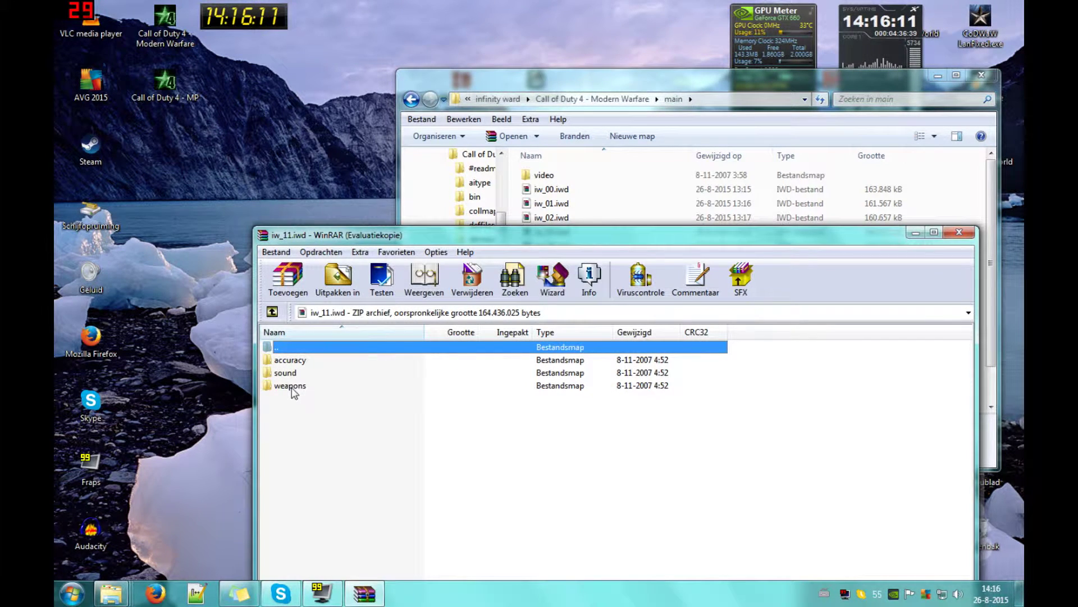
pyautogui.doubleClick(292, 387)
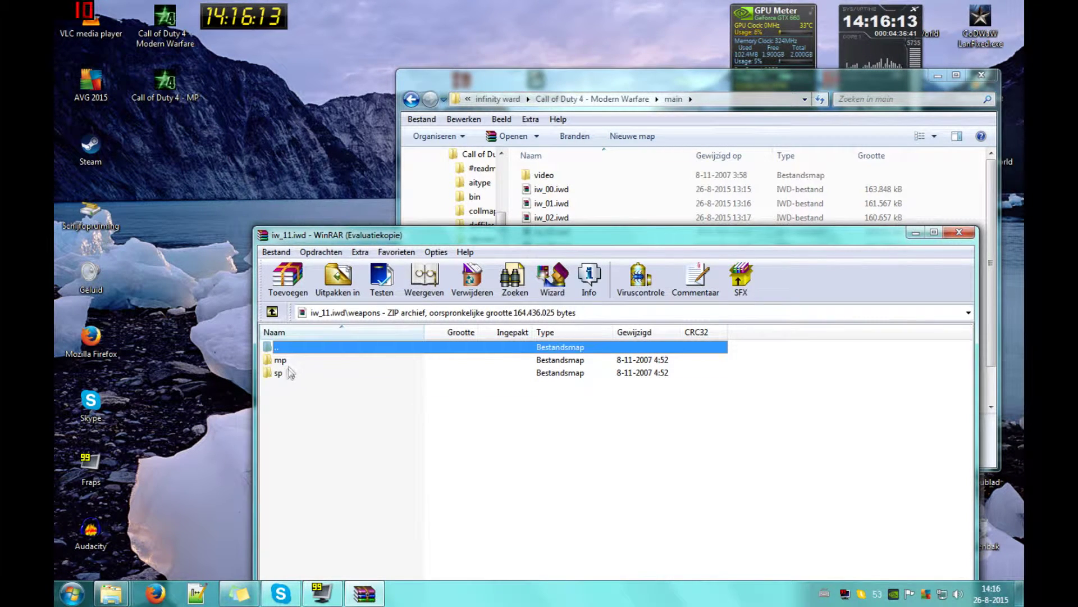
pyautogui.doubleClick(279, 373)
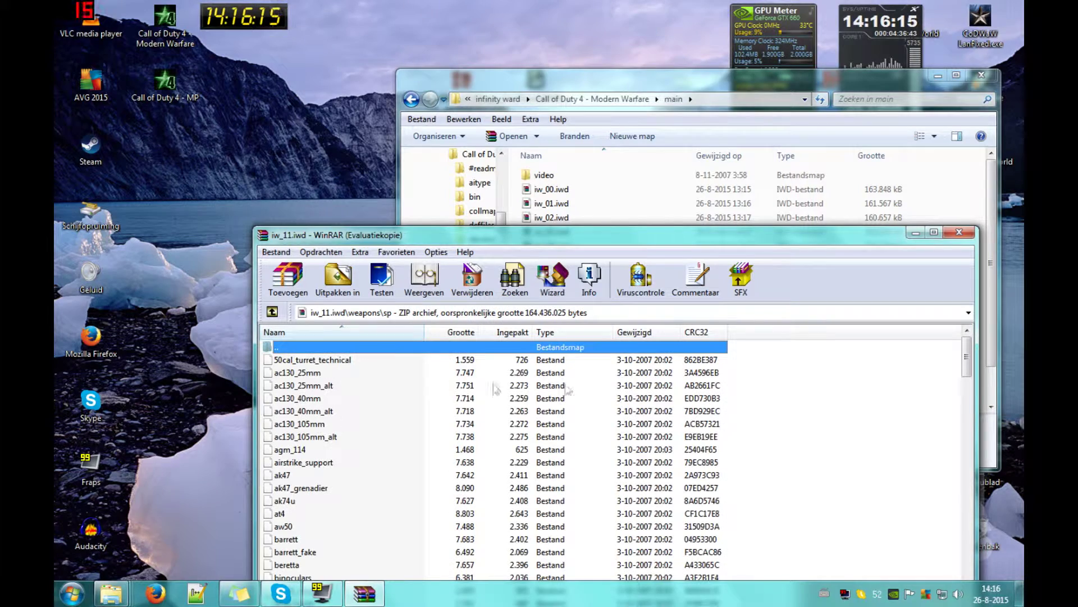
pyautogui.click(962, 236)
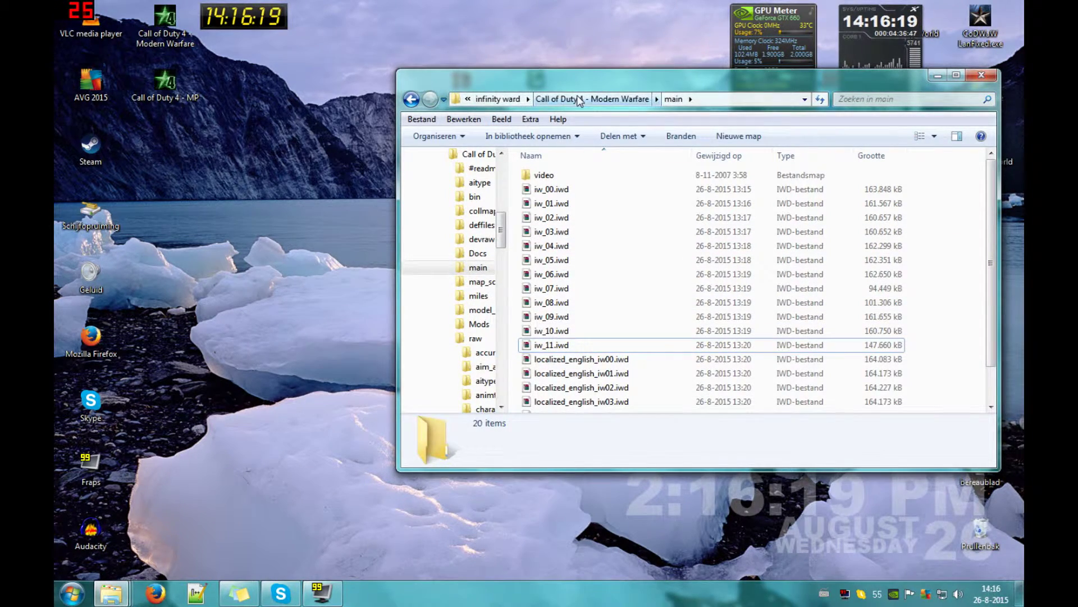
# - Open the raw\weapons\mp folder of Call of Duty 4 and locate the P90 weapon files
pyautogui.click(560, 100)
pyautogui.doubleClick(557, 346)
pyautogui.scroll(-5, 553, 345)
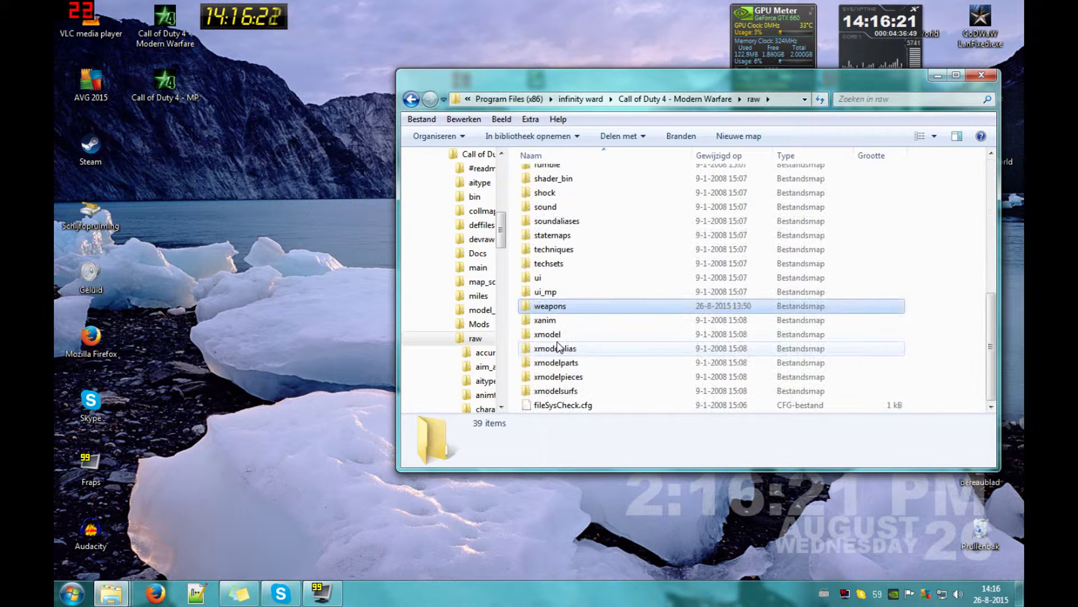
pyautogui.doubleClick(556, 307)
pyautogui.doubleClick(558, 177)
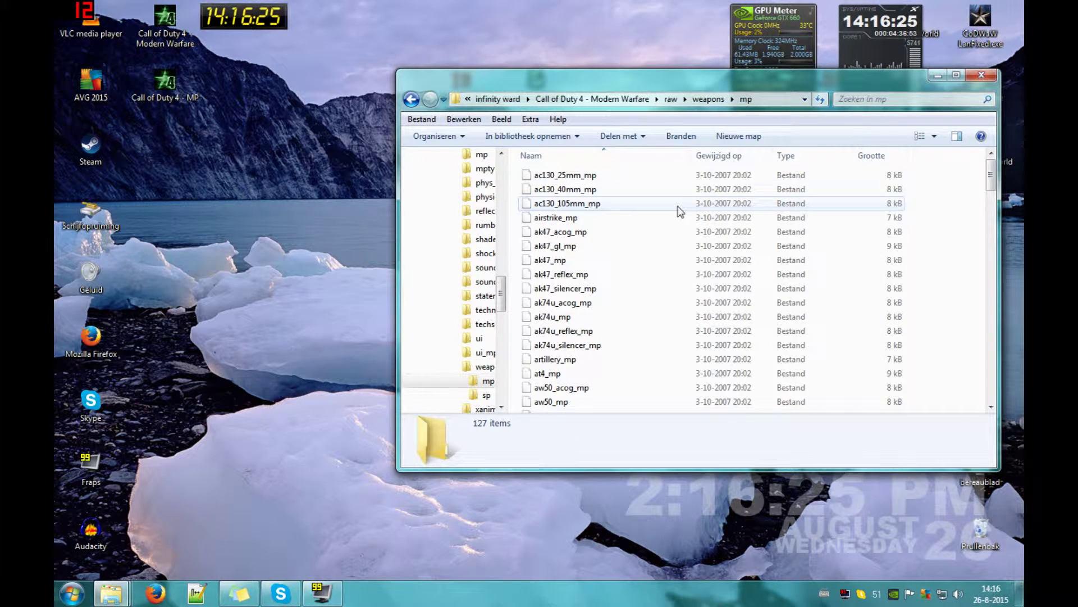
pyautogui.press('p')
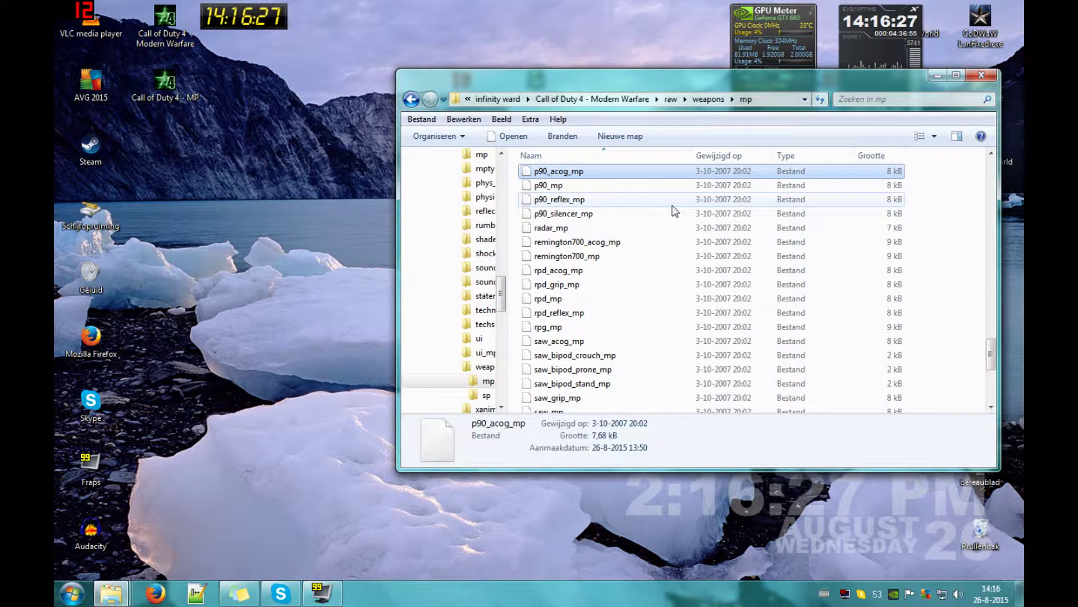
# - Copy the p90_mp weapon file to the desktop and close the mp folder window
pyautogui.click(584, 186)
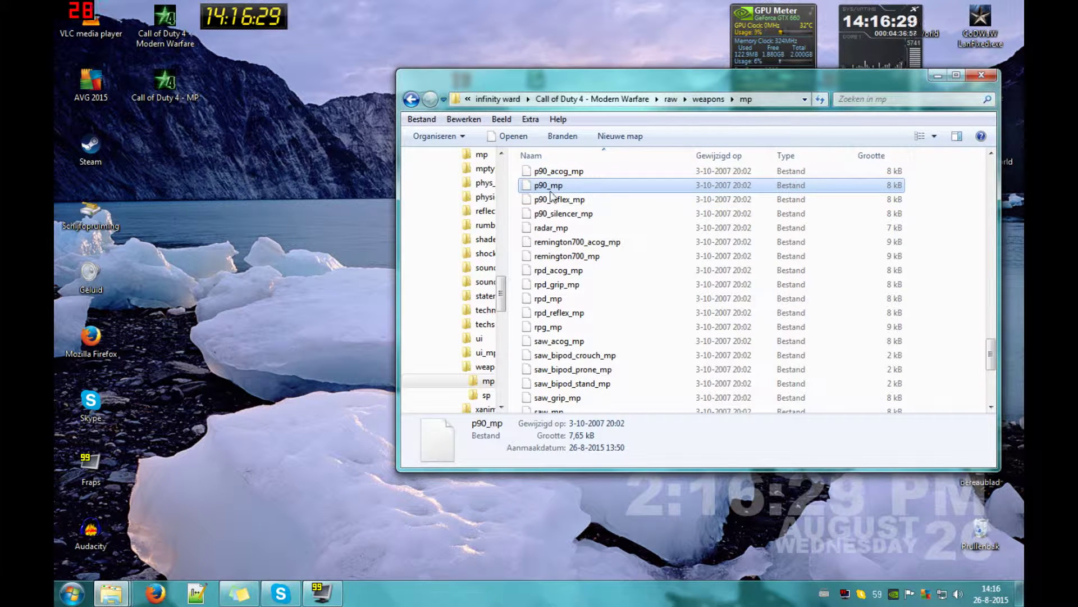
pyautogui.click(937, 171)
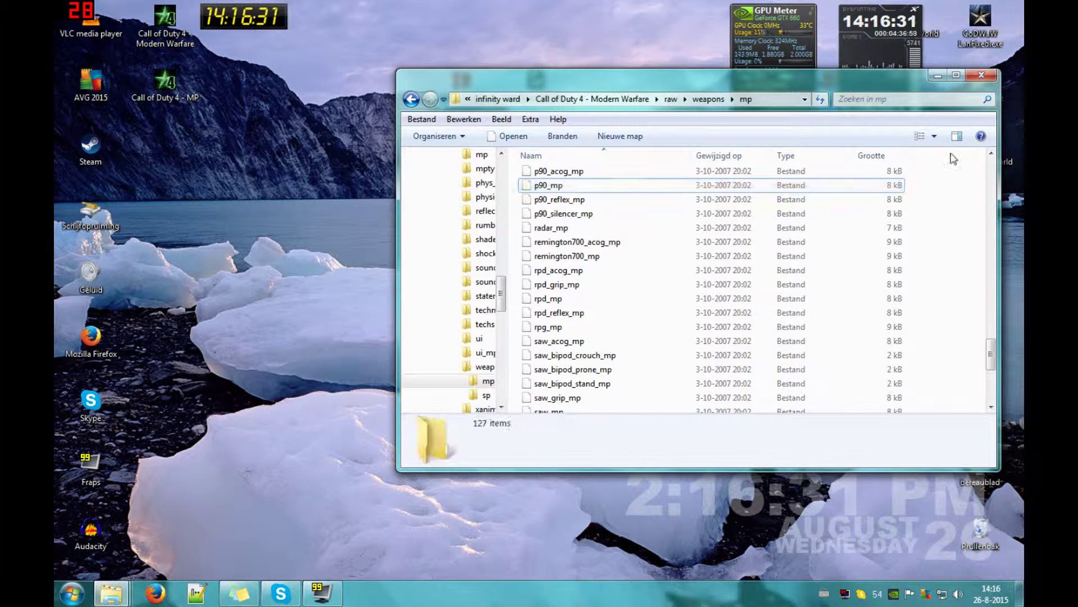
pyautogui.click(194, 390)
pyautogui.hotkey('ctrl', 'v')
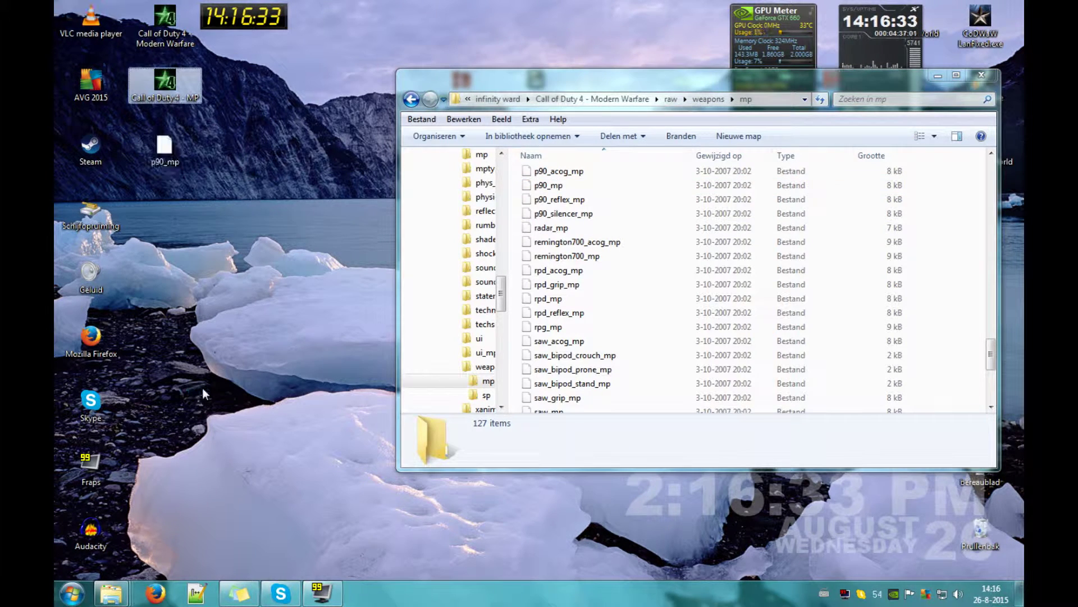
pyautogui.click(982, 77)
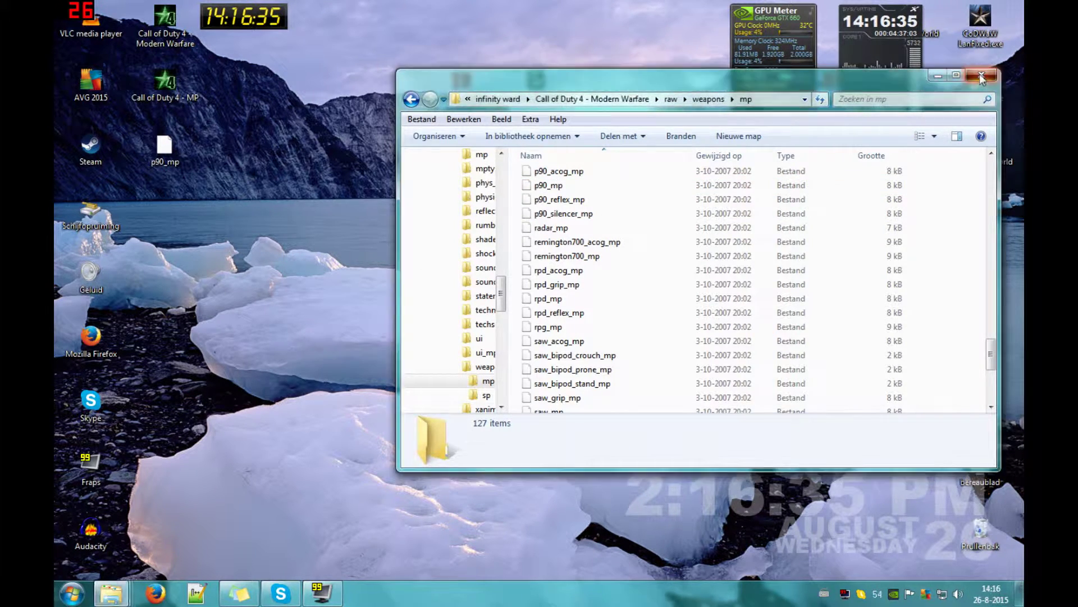
pyautogui.click(982, 77)
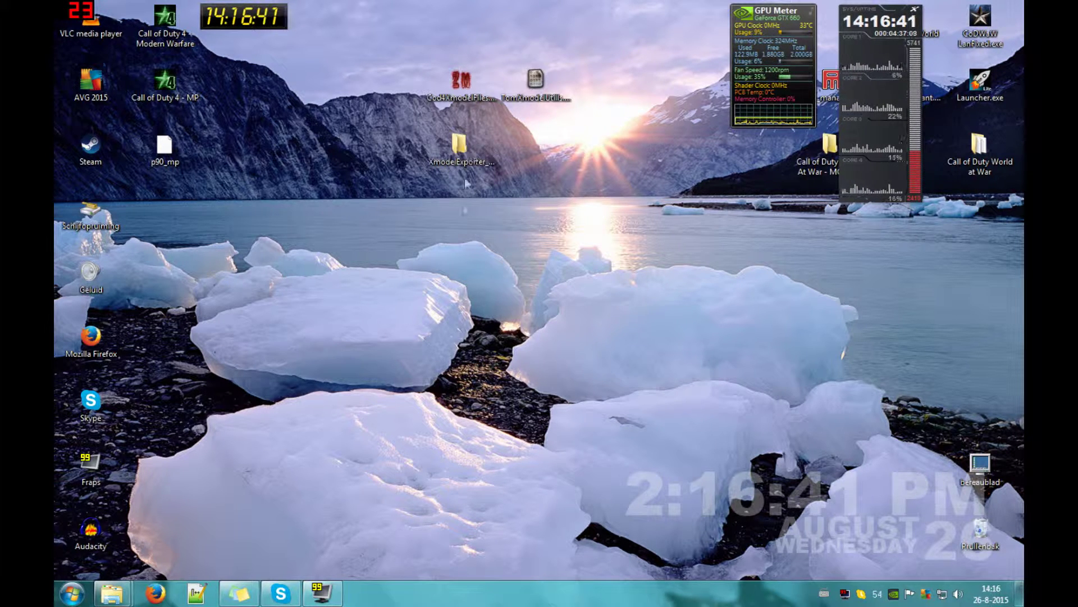
# - Put a desktop shortcut to UGX WeaponsEditor++ from the MODTOOLS folder Programma's\extra_program's\weapon_editor_ugx, and close the folder window
pyautogui.doubleClick(830, 147)
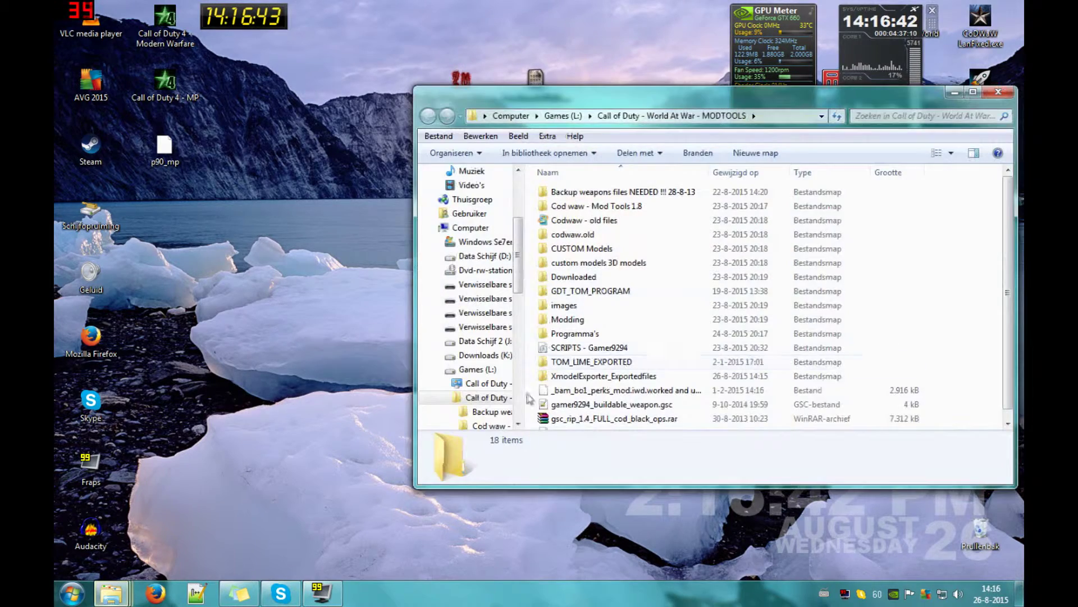
pyautogui.doubleClick(578, 334)
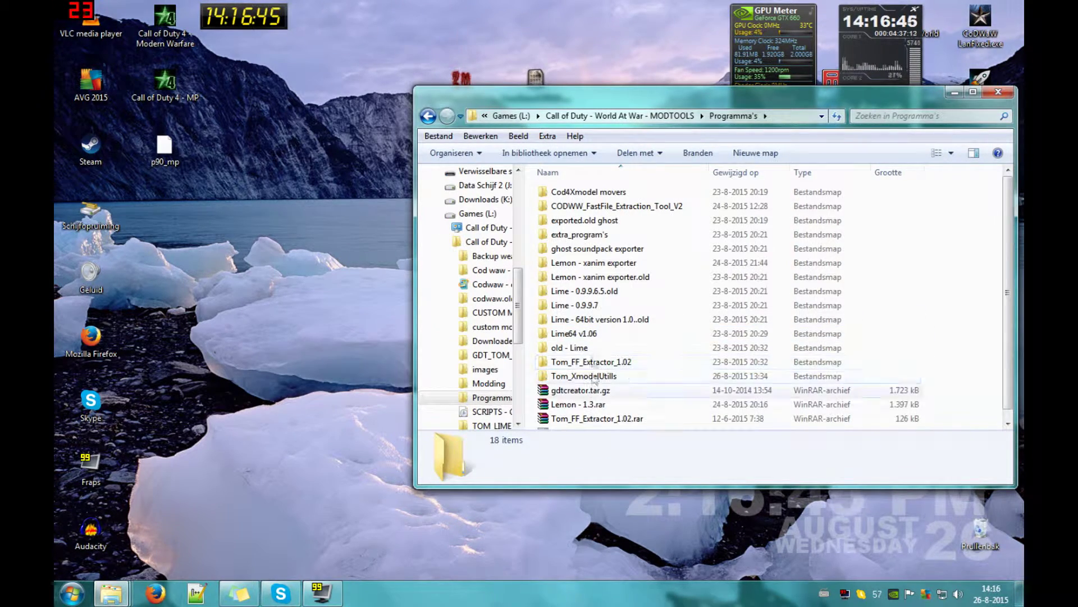
pyautogui.doubleClick(590, 234)
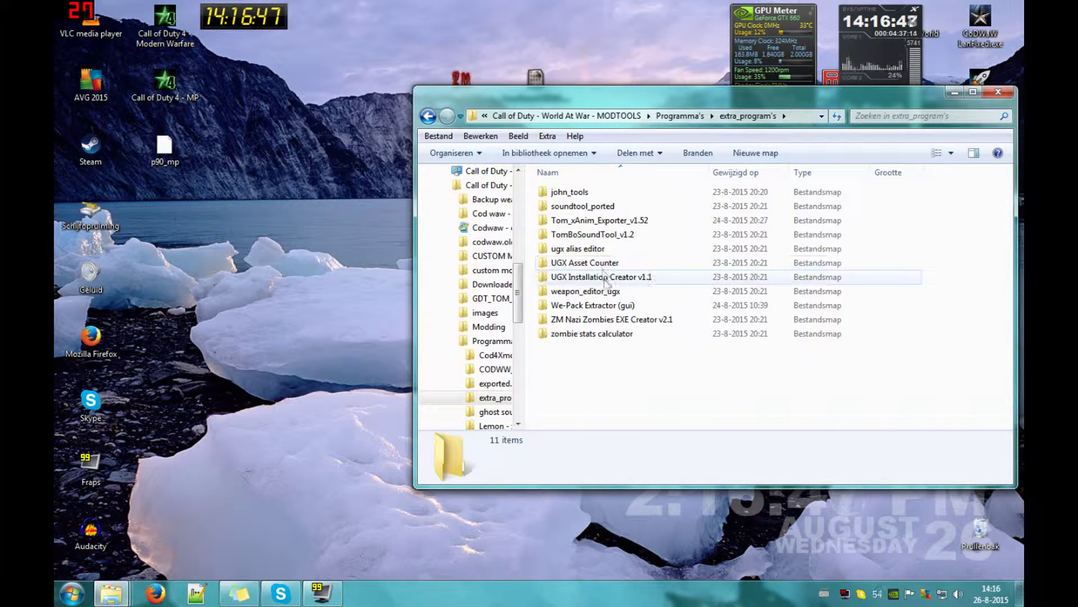
pyautogui.doubleClick(589, 293)
pyautogui.rightClick(579, 194)
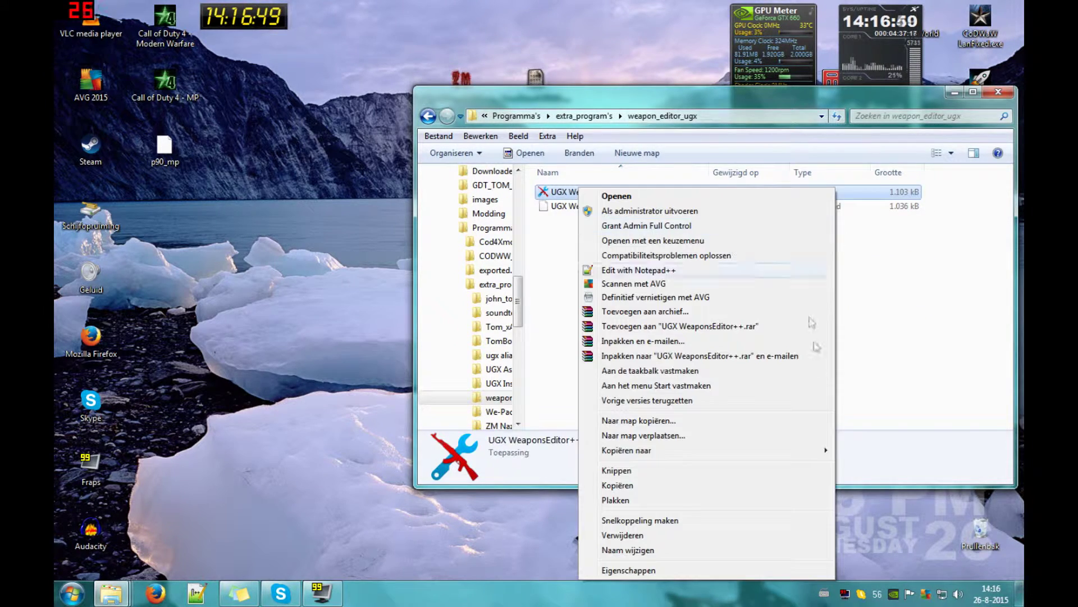
pyautogui.moveTo(820, 447)
pyautogui.click(881, 448)
pyautogui.click(999, 92)
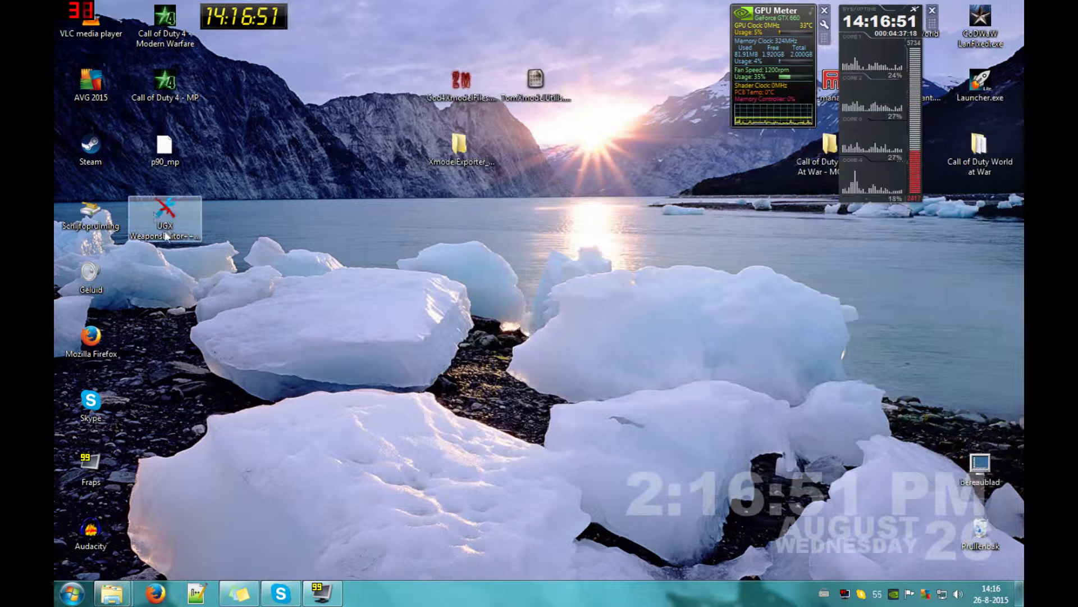
# - Move the UGX WeaponsEditor++ shortcut beside the XmodelExporter folder on the desktop and launch it
pyautogui.moveTo(165, 214); pyautogui.dragTo(535, 164)
pyautogui.rightClick(535, 164)
pyautogui.click(556, 212)
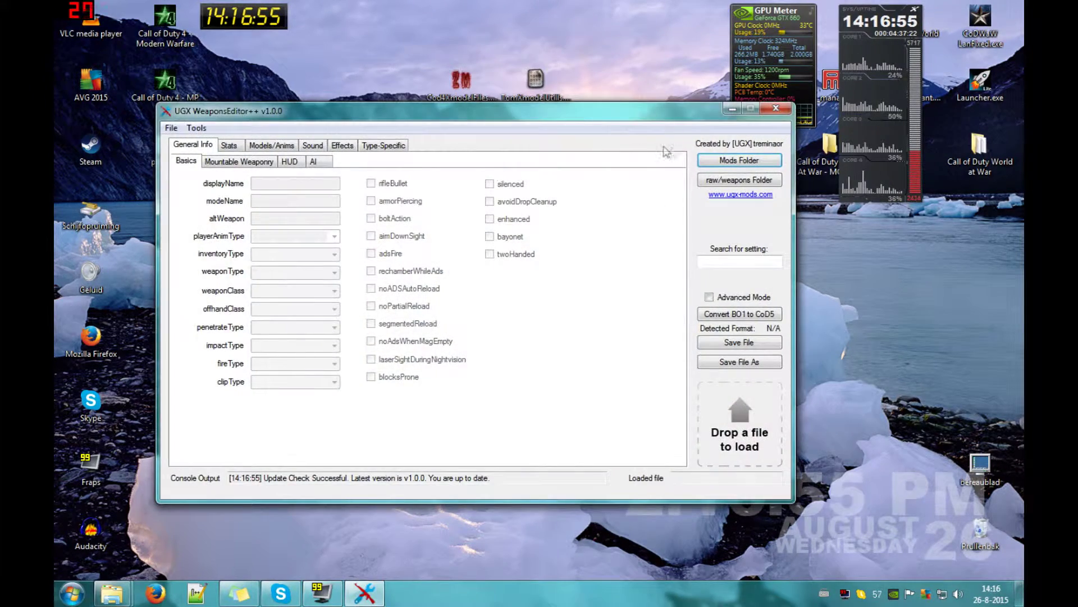
# - Load the p90_mp file from the desktop into UGX WeaponsEditor++ and set its displayName to p90
pyautogui.moveTo(663, 111); pyautogui.dragTo(793, 128)
pyautogui.moveTo(164, 147); pyautogui.dragTo(840, 418)
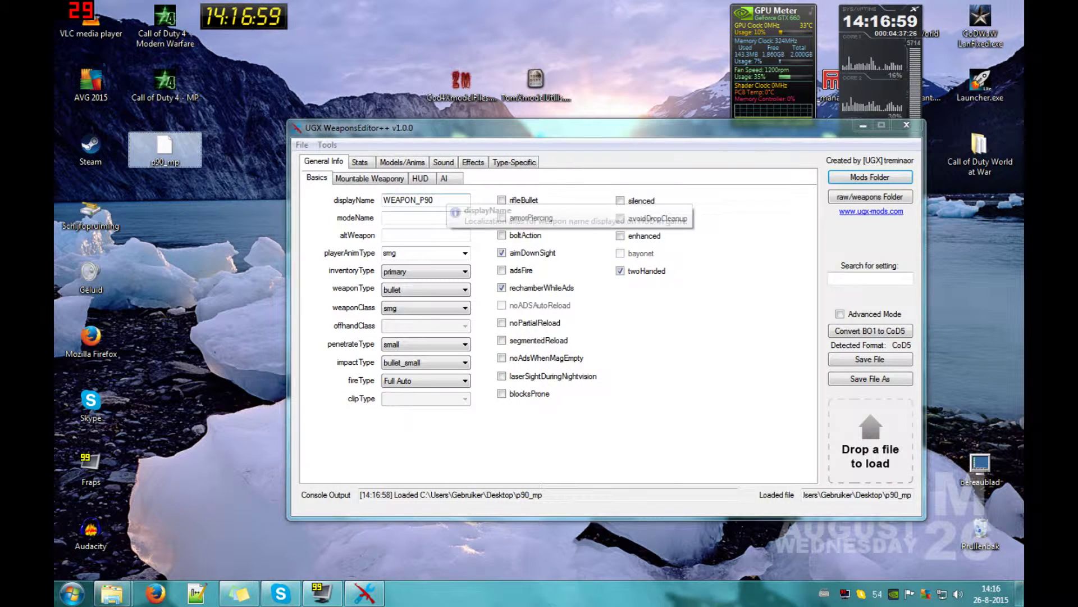
pyautogui.write('p90')
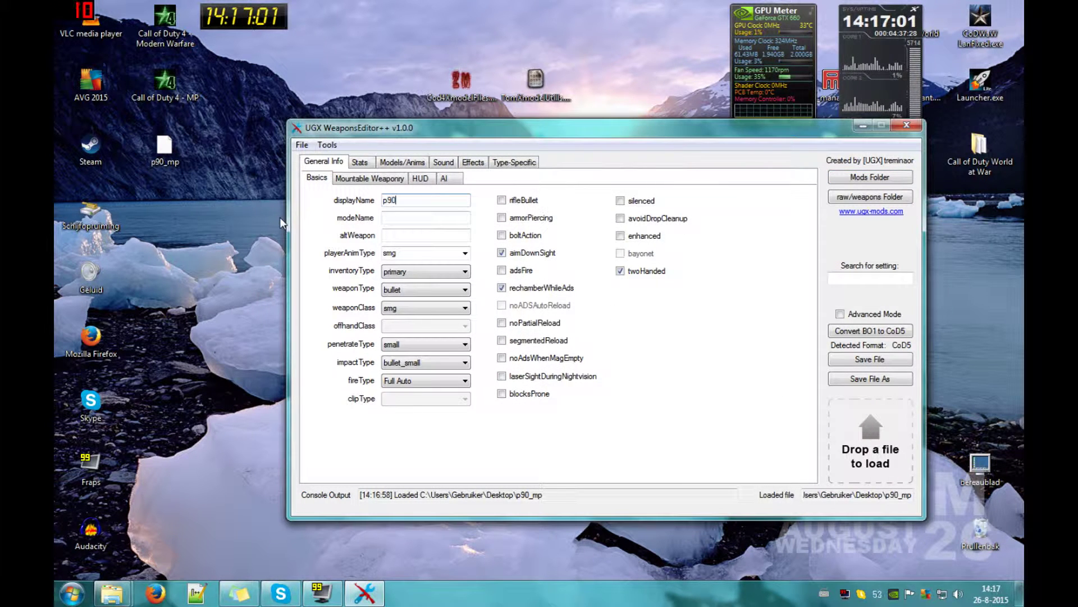
# - Display the P90's HUD settings, and open the raw\weapons\sp folder of Call of Duty World at War
pyautogui.click(390, 181)
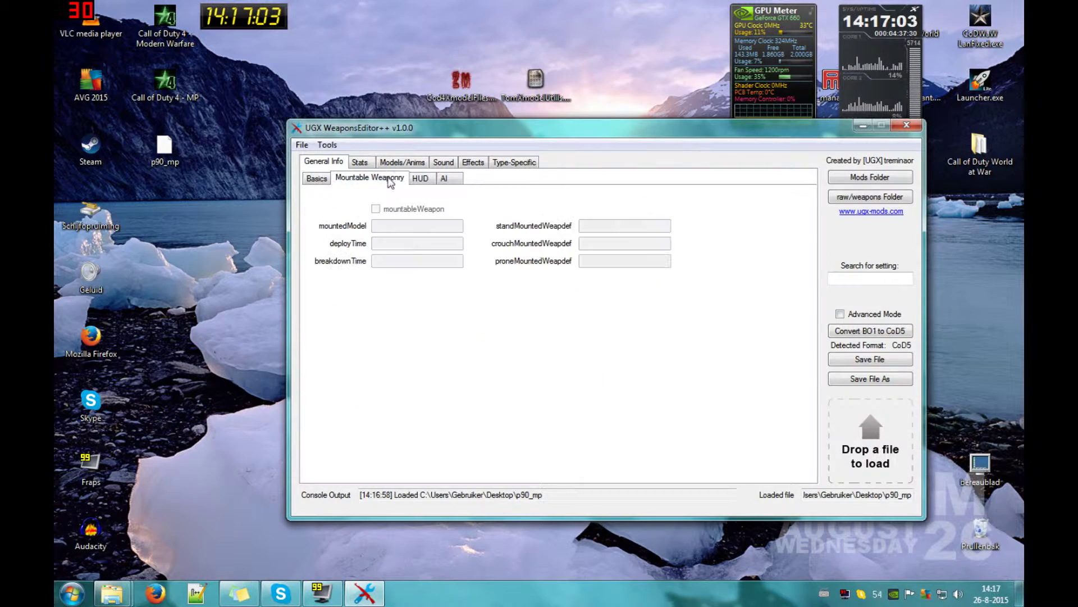
pyautogui.click(431, 179)
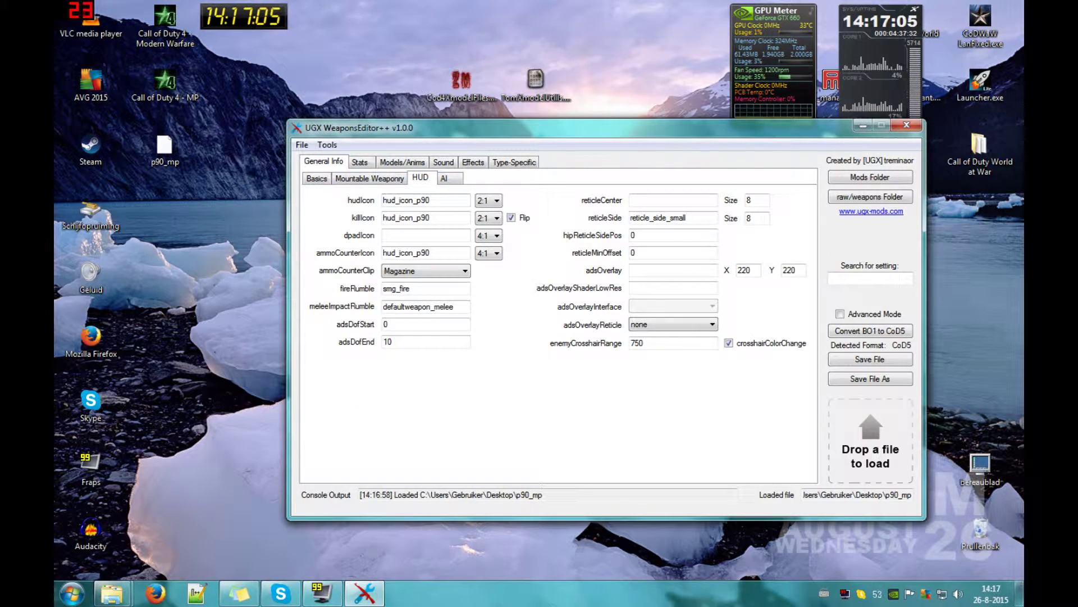
pyautogui.doubleClick(980, 147)
pyautogui.moveTo(470, 14); pyautogui.dragTo(806, 43)
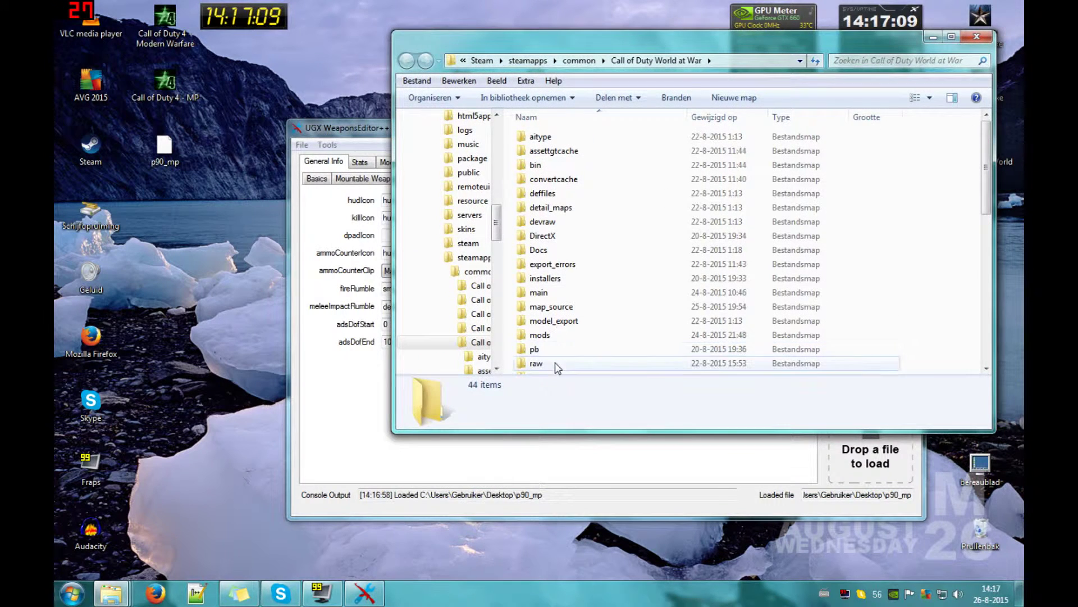
pyautogui.doubleClick(536, 363)
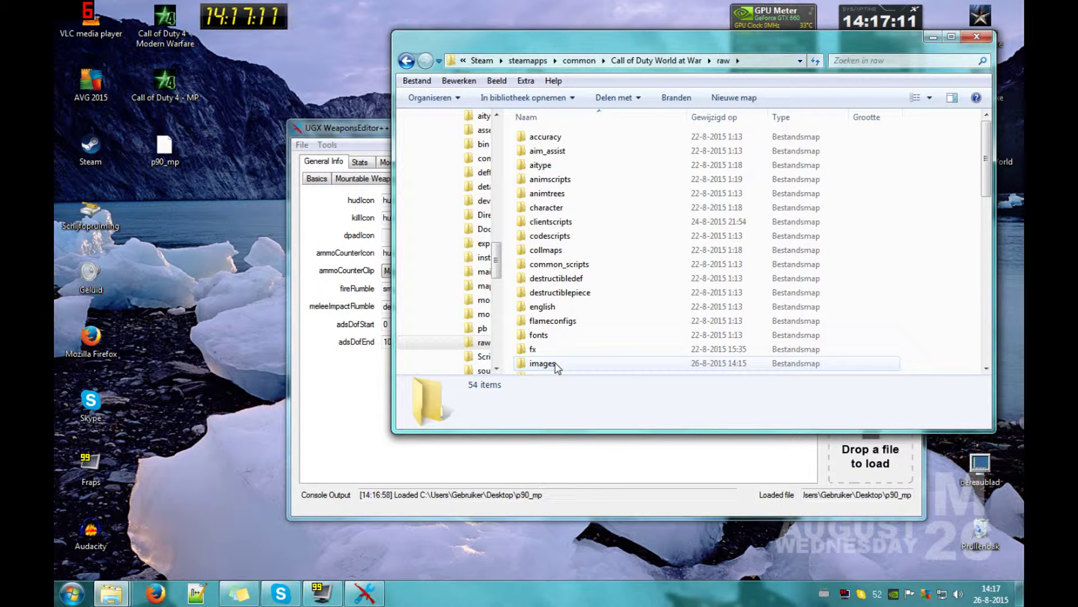
pyautogui.press('w')
pyautogui.press('w')
pyautogui.press('Return')
pyautogui.press('s')
pyautogui.press('Return')
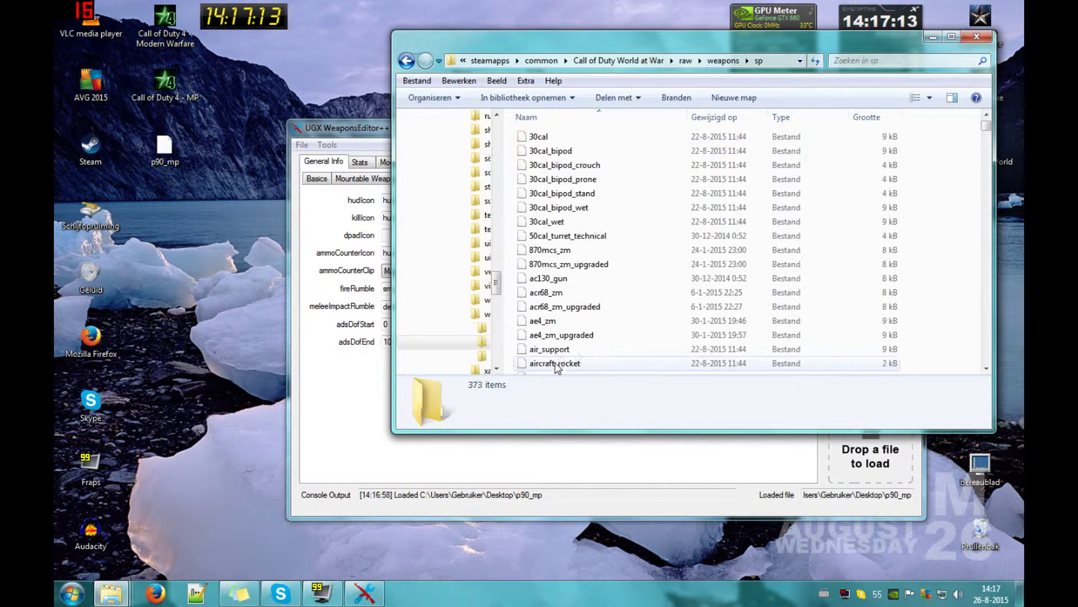
# - Put the zombie_mp40 weapon file from the sp folder on the desktop, then clear the folder window and reposition the weapon editor
pyautogui.press('z')
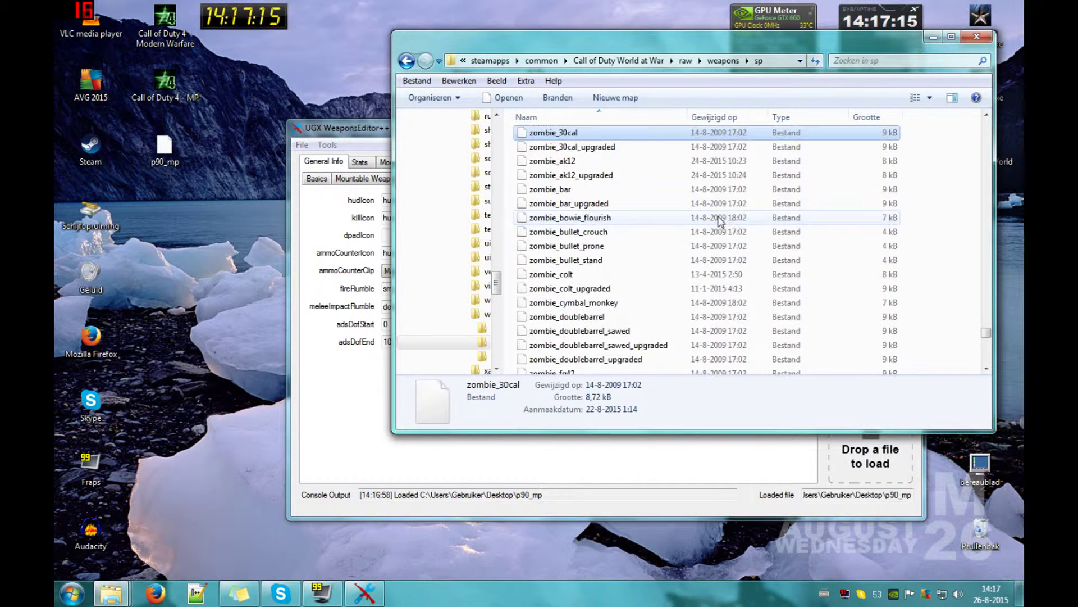
pyautogui.scroll(-2, 724, 219)
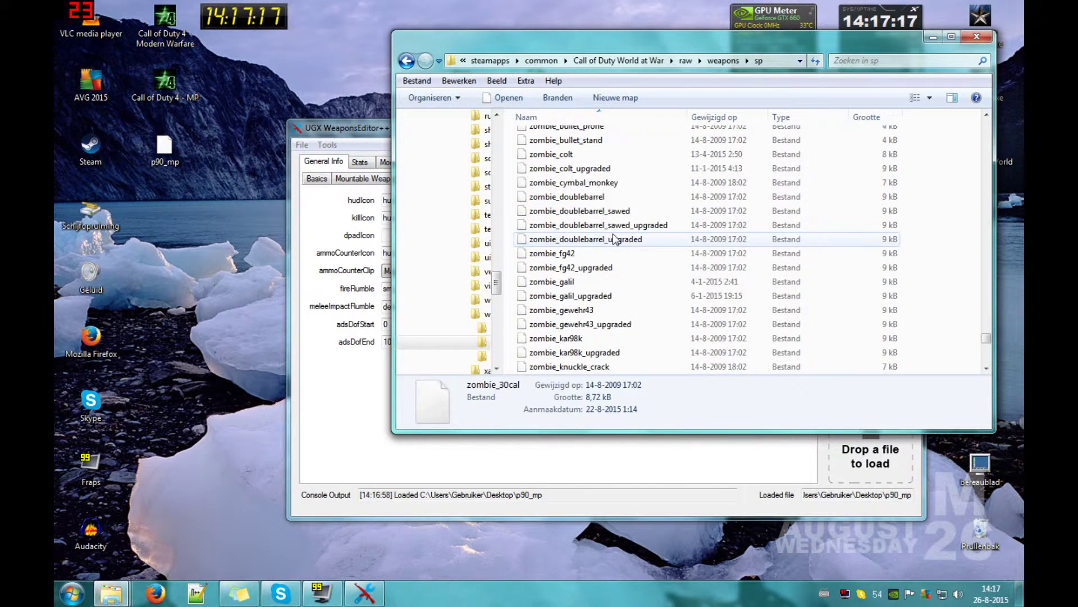
pyautogui.scroll(1, 614, 240)
pyautogui.scroll(-4, 644, 246)
pyautogui.scroll(-3, 644, 246)
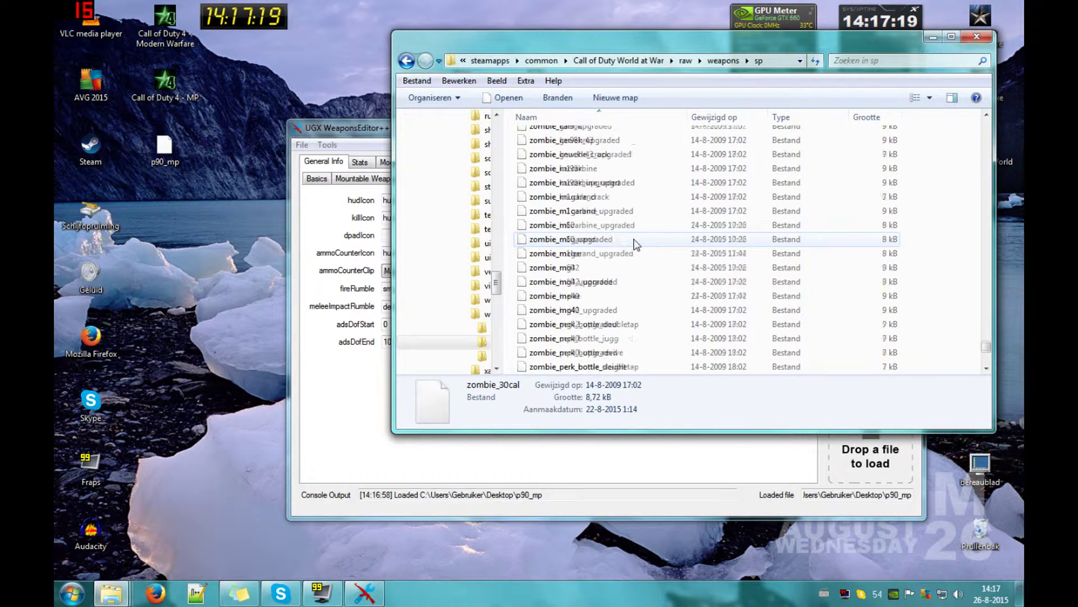
pyautogui.moveTo(585, 302); pyautogui.dragTo(1005, 162)
pyautogui.click(934, 37)
pyautogui.moveTo(600, 134); pyautogui.dragTo(695, 194)
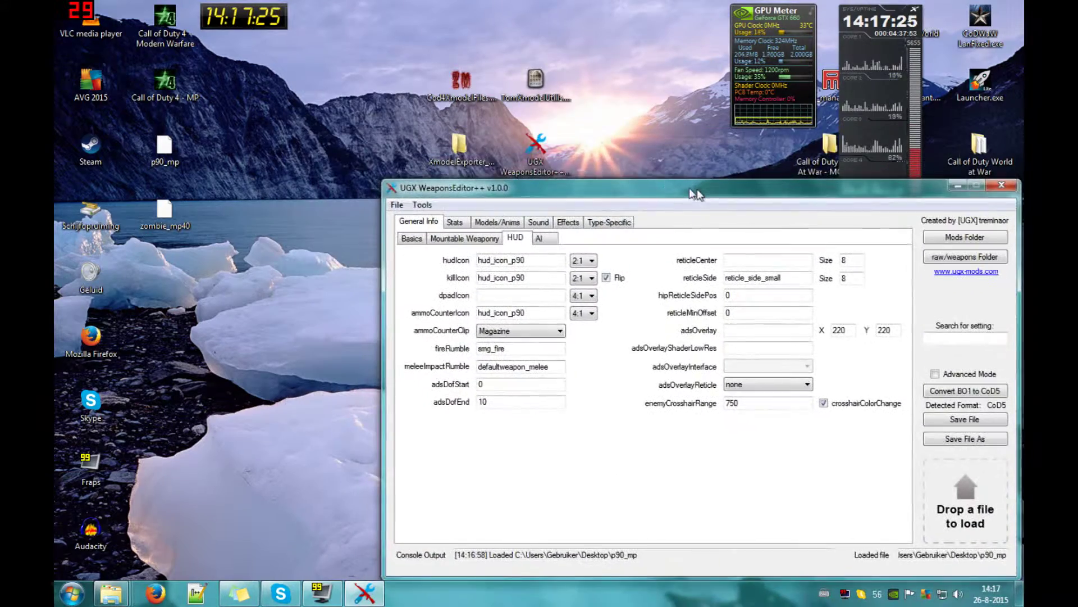
# - Launch a second UGX WeaponsEditor++ window and load zombie_mp40 from the desktop into it
pyautogui.rightClick(555, 141)
pyautogui.click(584, 181)
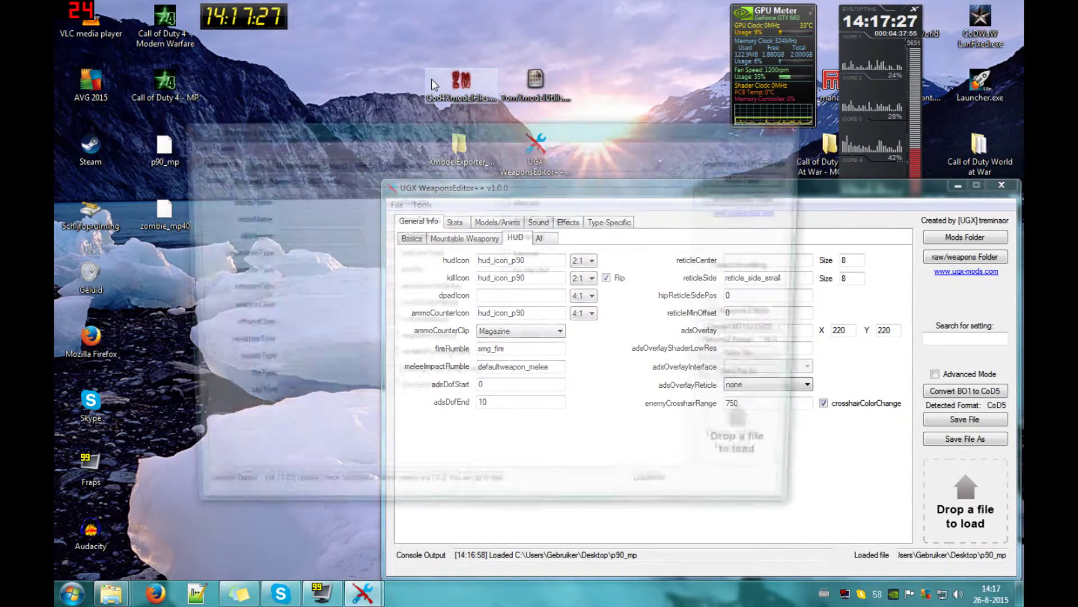
pyautogui.moveTo(427, 115); pyautogui.dragTo(439, 13)
pyautogui.moveTo(164, 213); pyautogui.dragTo(778, 326)
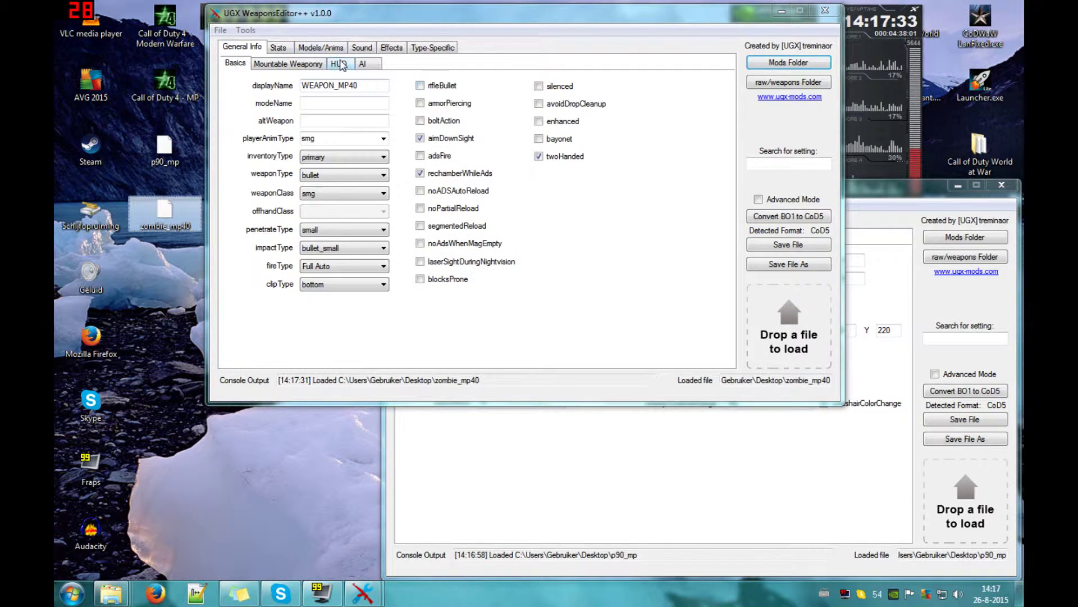
# - Display the MP40's HUD settings and set the P90's hudIcon, killIcon and ammoCounterIcon to hud_icon_mp40
pyautogui.click(339, 64)
pyautogui.press('Tab')
pyautogui.click(873, 213)
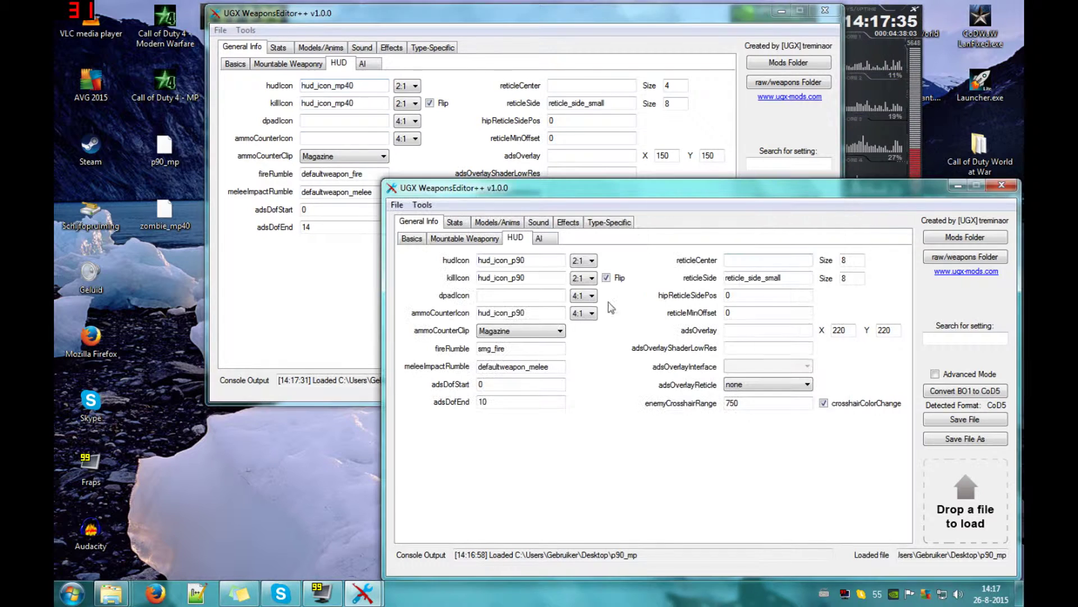
pyautogui.press('Tab')
pyautogui.press('Tab')
pyautogui.hotkey('ctrl', 'v')
pyautogui.press('Tab')
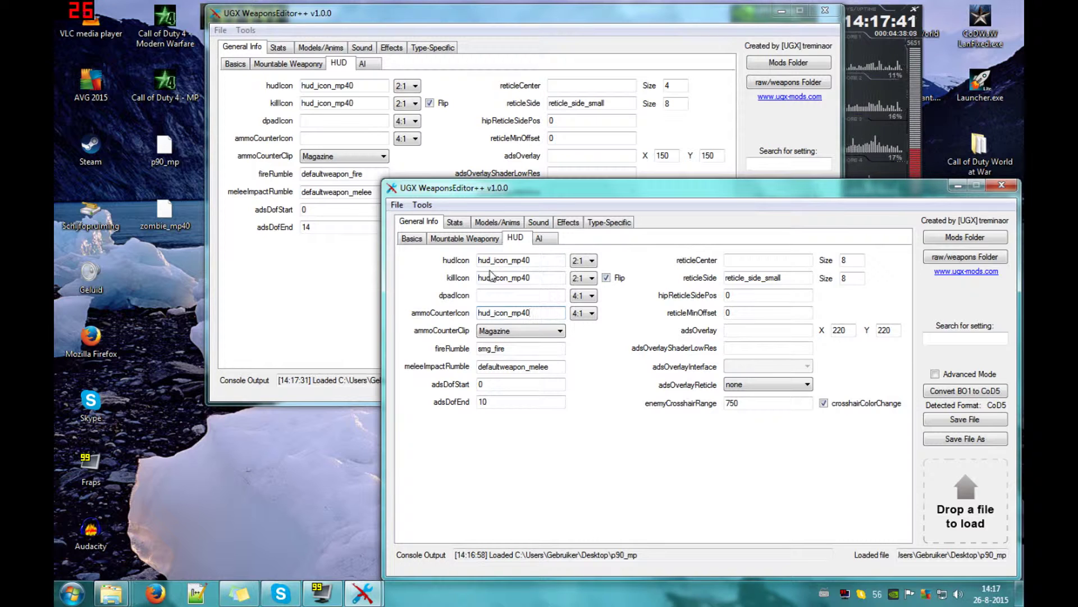
# - Set the P90's damage to 100, minDamage to 50, and both meleeDamage and playerDamage to 150
pyautogui.click(478, 239)
pyautogui.click(544, 241)
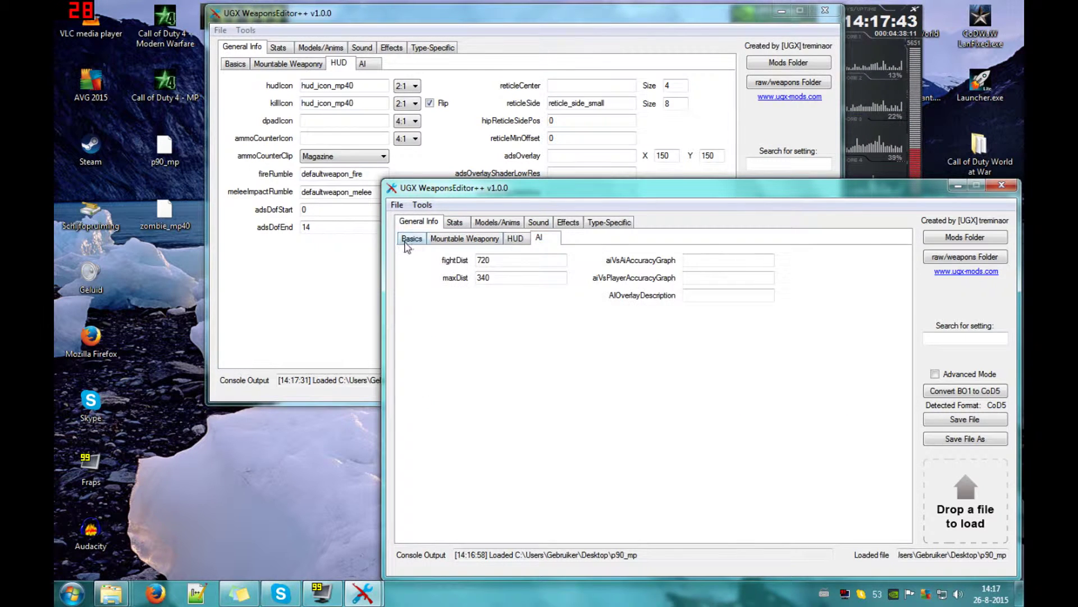
pyautogui.click(417, 242)
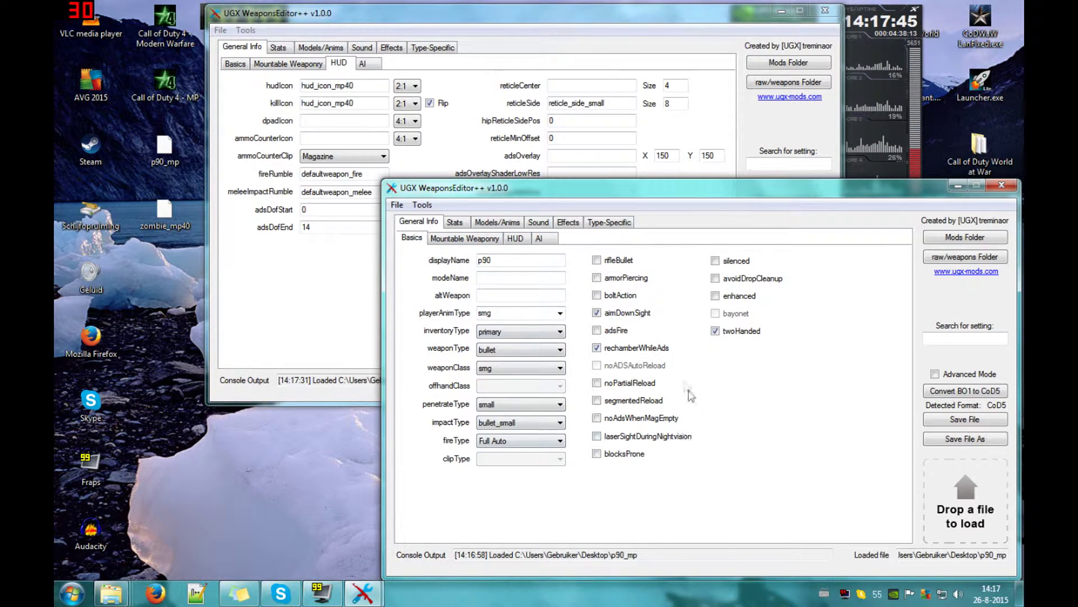
pyautogui.click(454, 223)
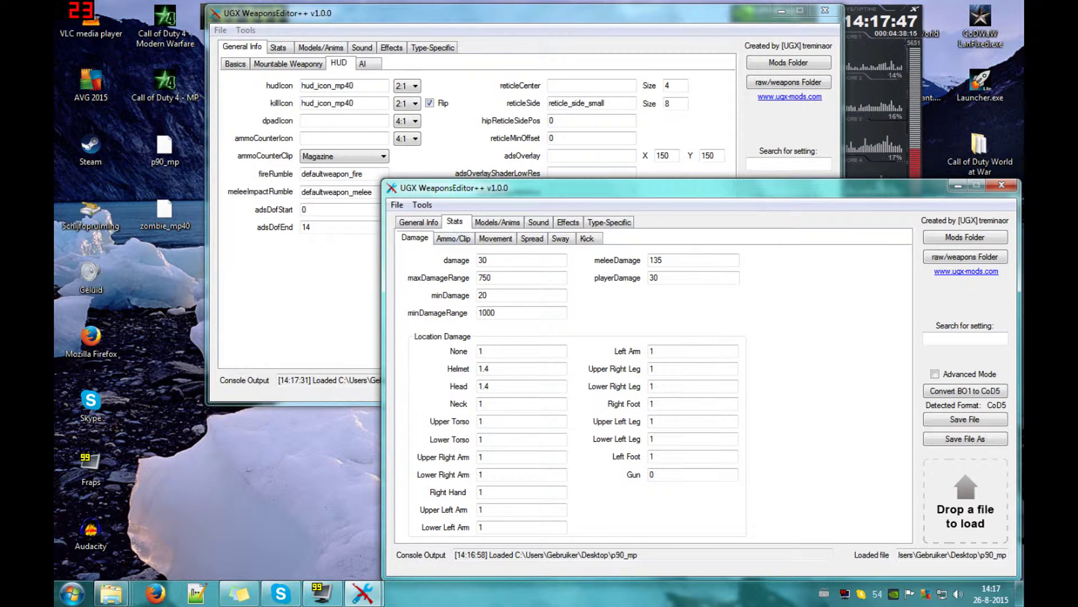
pyautogui.moveTo(517, 260); pyautogui.dragTo(446, 260)
pyautogui.write('100')
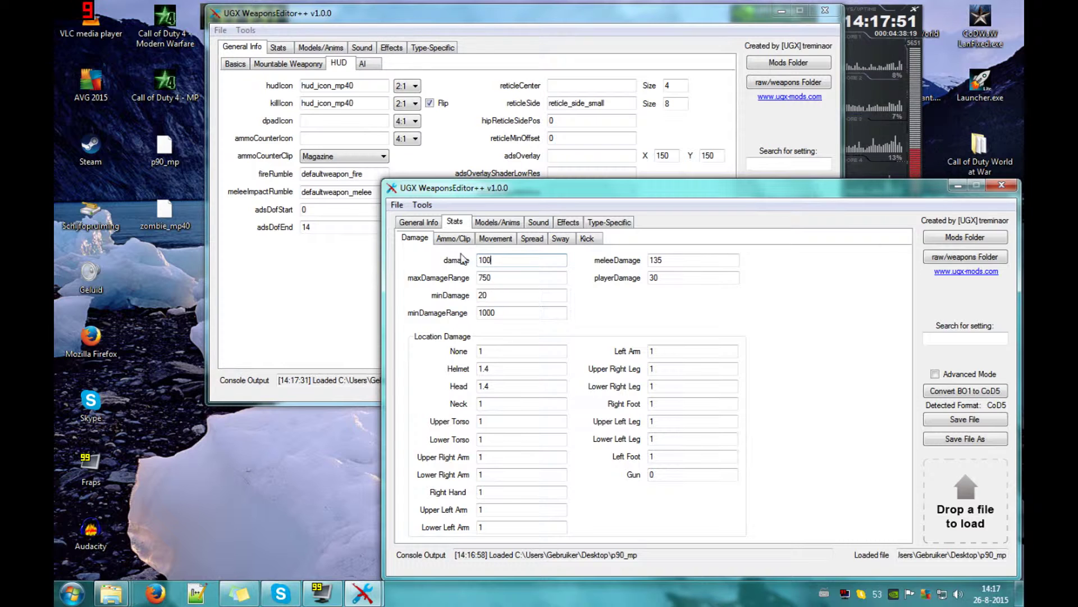
pyautogui.write('50')
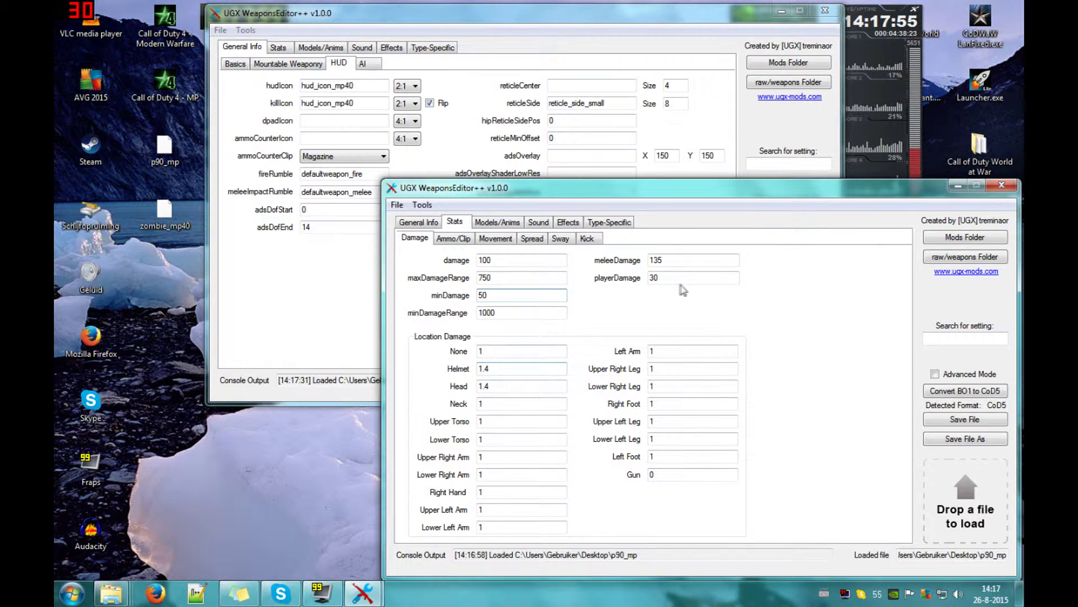
pyautogui.doubleClick(654, 277)
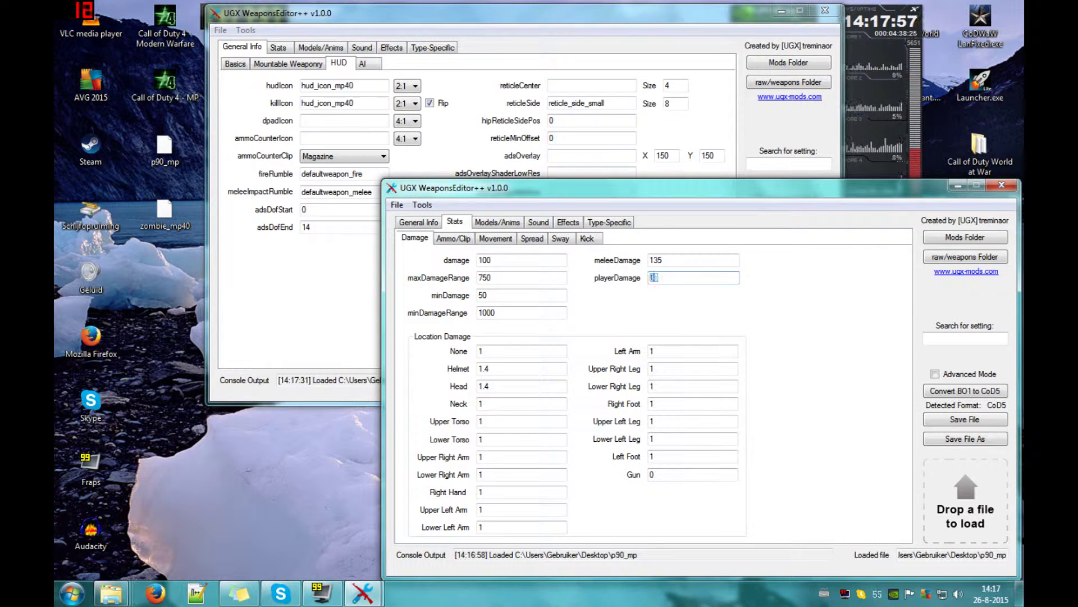
pyautogui.doubleClick(656, 260)
pyautogui.write('150')
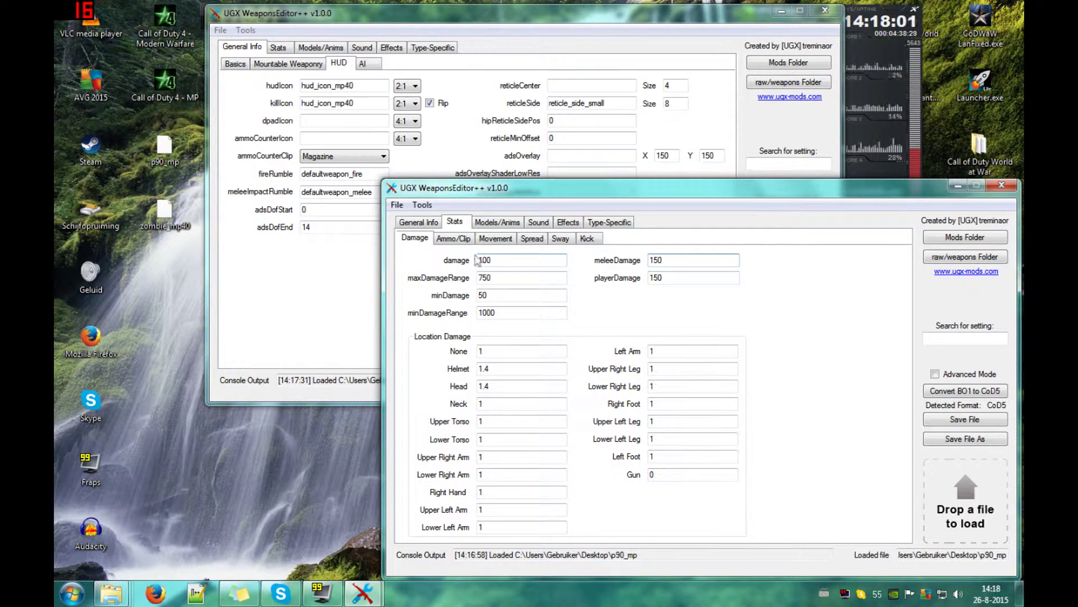
# - Review the P90's ammo and clip, movement, and spread stats
pyautogui.click(462, 240)
pyautogui.write('p90_mp')
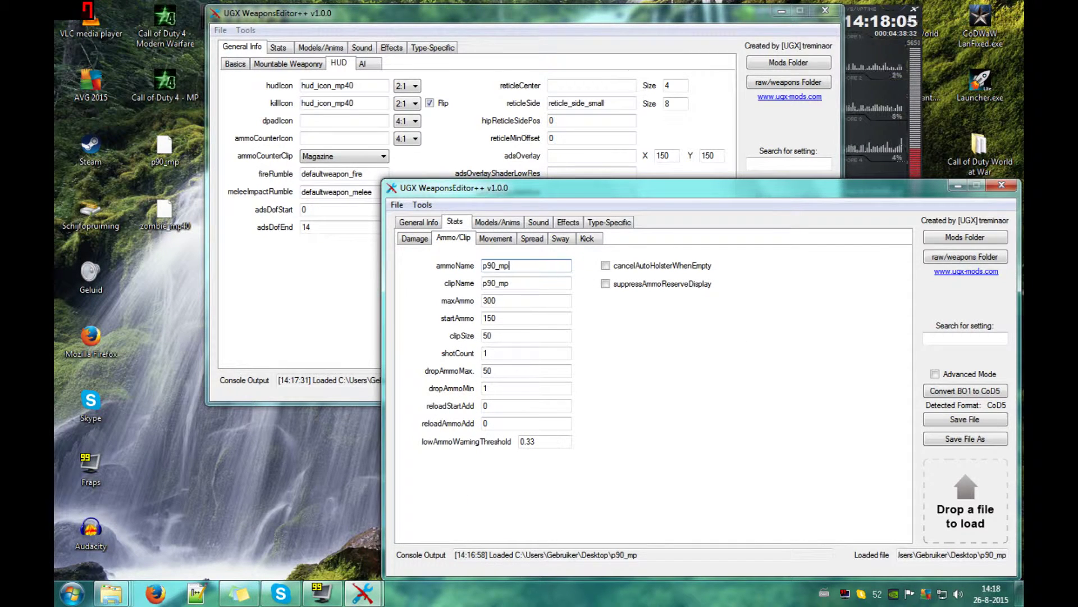
pyautogui.click(488, 352)
pyautogui.write('1')
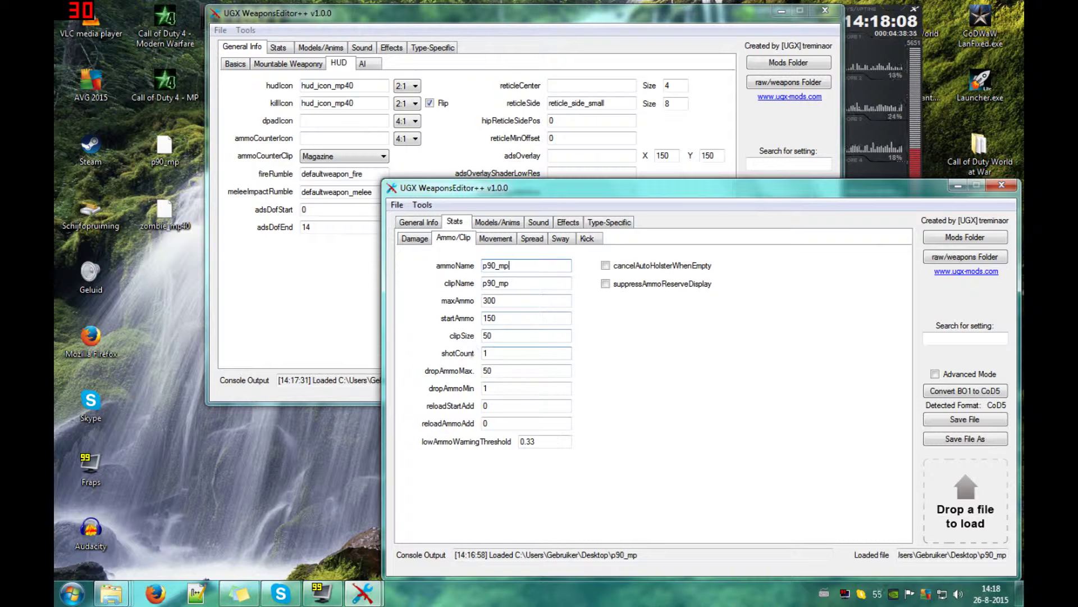
pyautogui.click(496, 239)
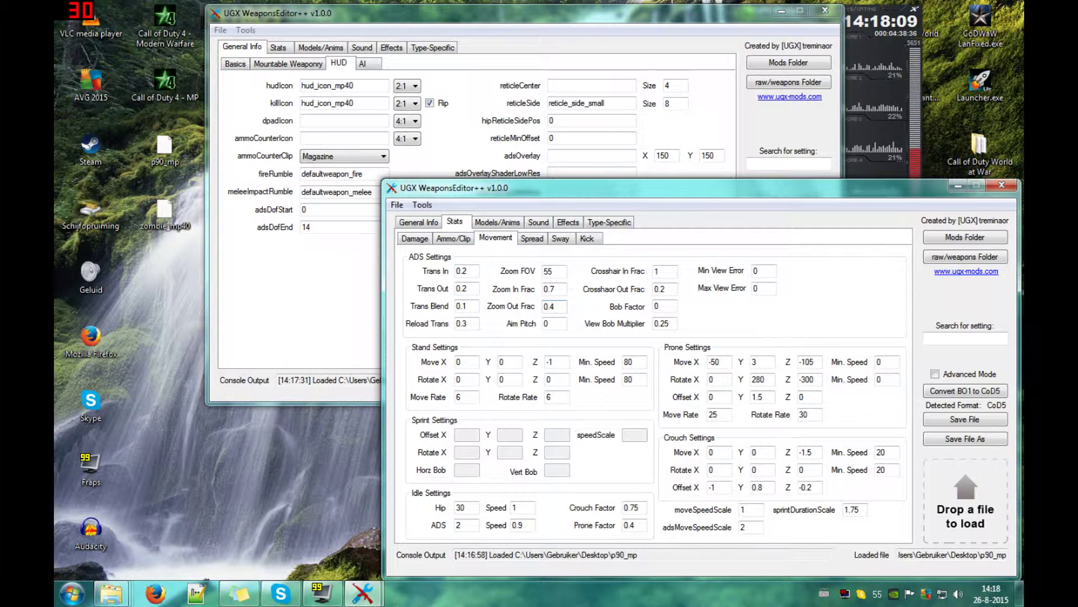
pyautogui.click(531, 239)
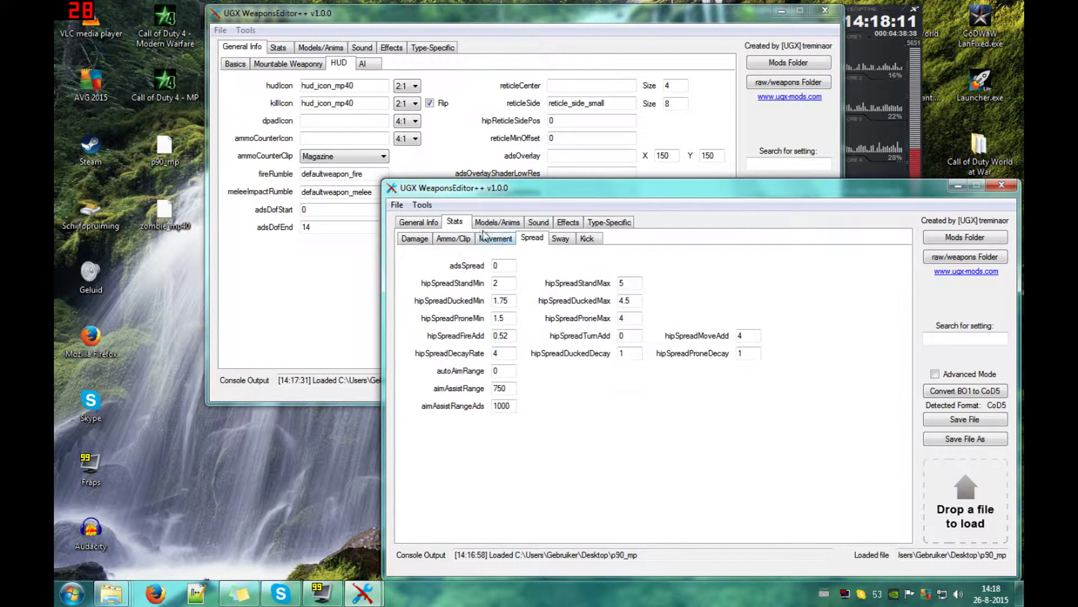
# - Replace the P90's knifeModel with viewmodel_usa_kbar_knife, copied from the MP40's model settings
pyautogui.click(492, 223)
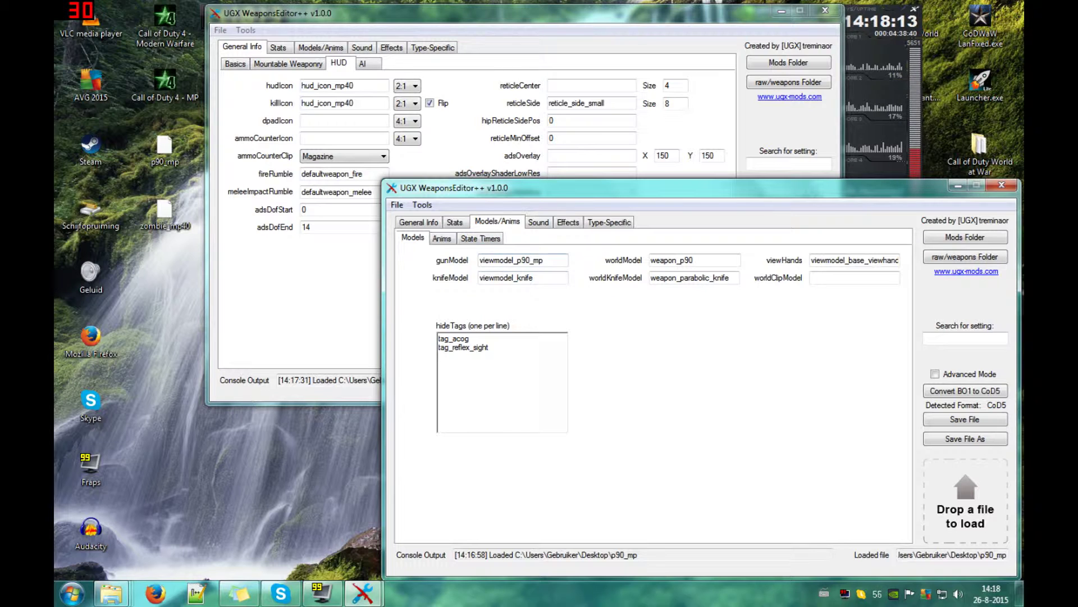
pyautogui.doubleClick(544, 260)
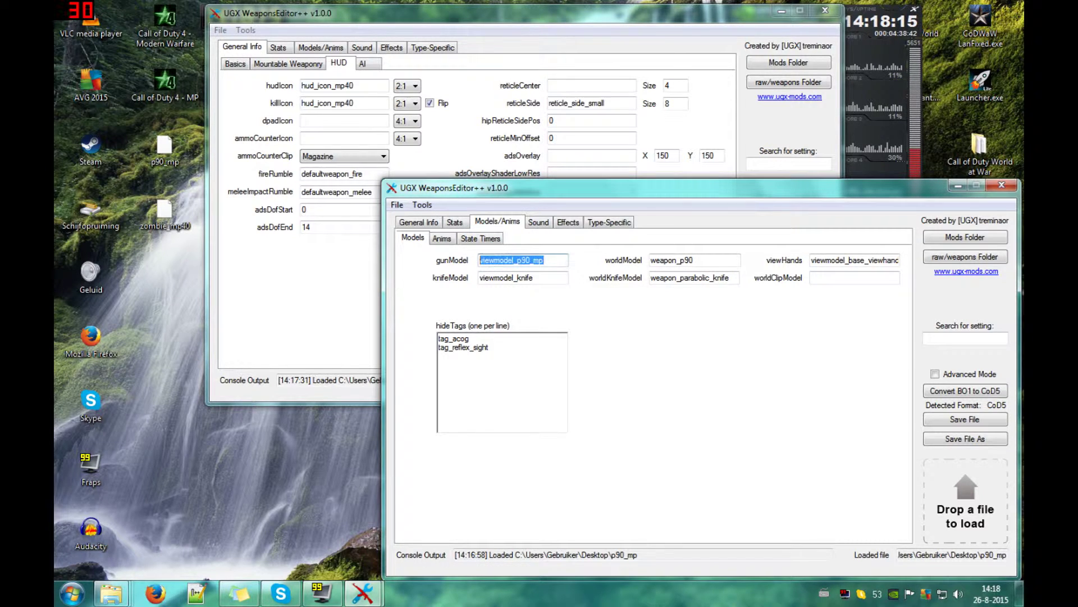
pyautogui.doubleClick(672, 260)
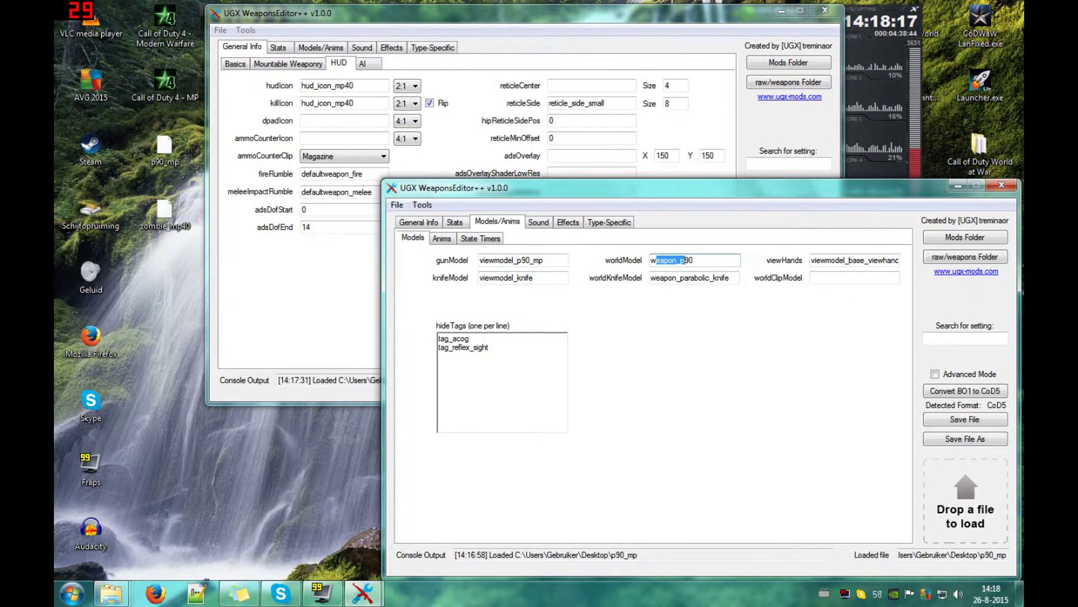
pyautogui.moveTo(682, 260); pyautogui.dragTo(691, 260)
pyautogui.click(321, 47)
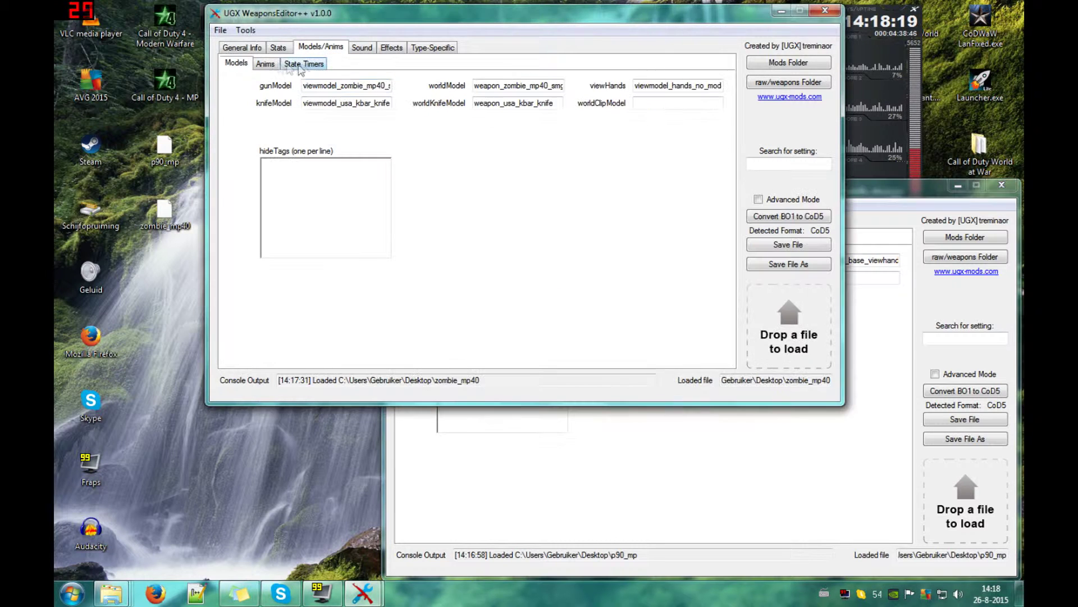
pyautogui.doubleClick(345, 103)
pyautogui.hotkey('ctrl', 'c')
pyautogui.click(638, 445)
pyautogui.doubleClick(522, 278)
pyautogui.hotkey('ctrl', 'v')
# - Replace the P90's worldKnifeModel with weapon_usa_kbar_knife, copied from the MP40's model settings
pyautogui.doubleClick(517, 102)
pyautogui.hotkey('ctrl', 'c')
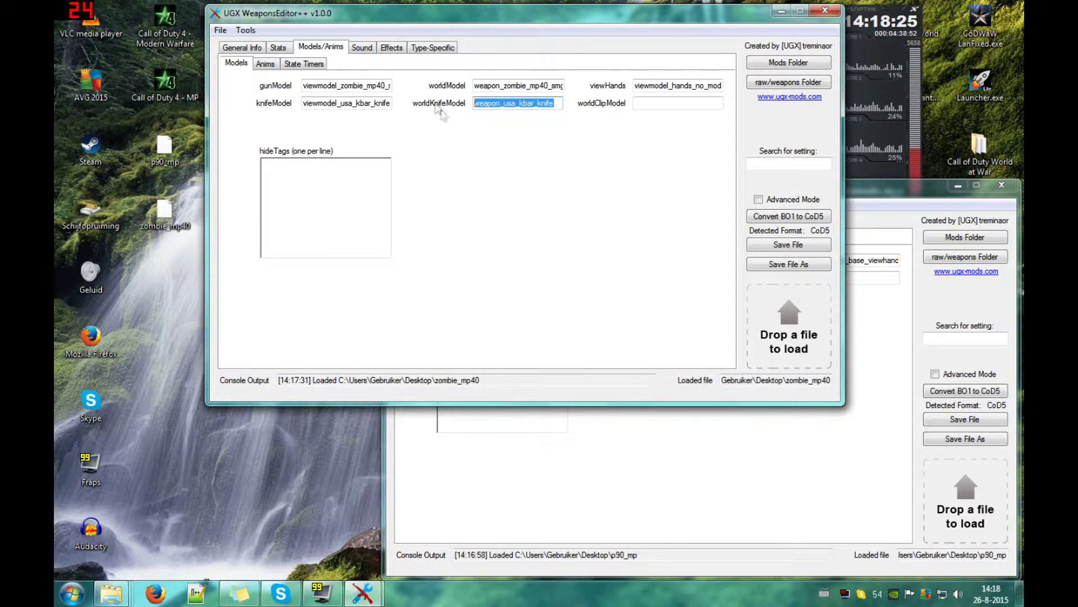
pyautogui.click(731, 416)
pyautogui.doubleClick(696, 277)
pyautogui.hotkey('ctrl', 'v')
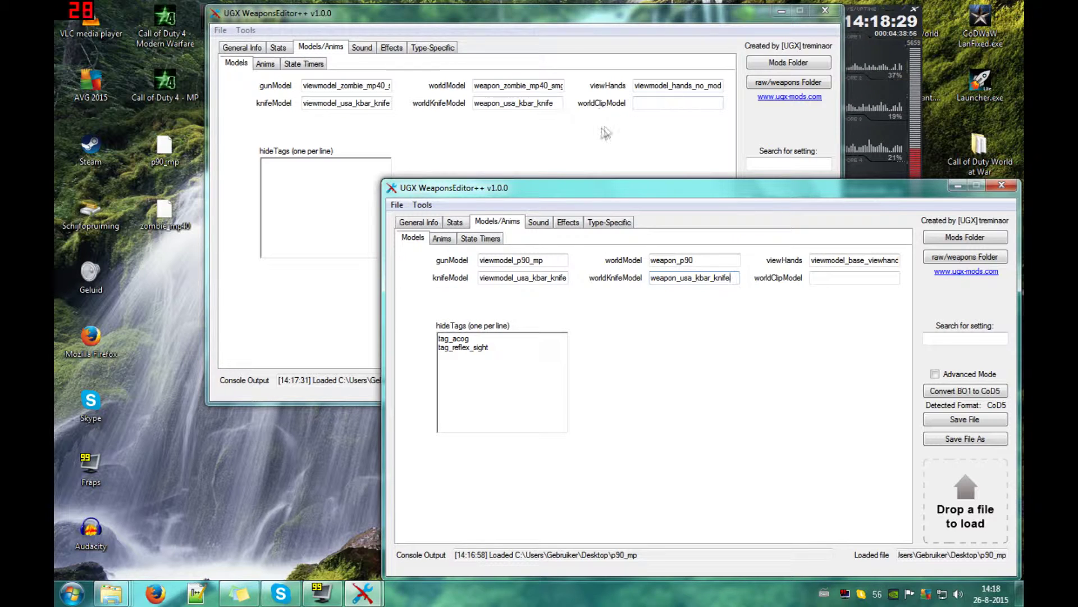
# - Open zombie_ak12 from Call of Duty World at War's mods\nazi_zombie_sample\weapons\sp folder in Notepad++
pyautogui.doubleClick(999, 174)
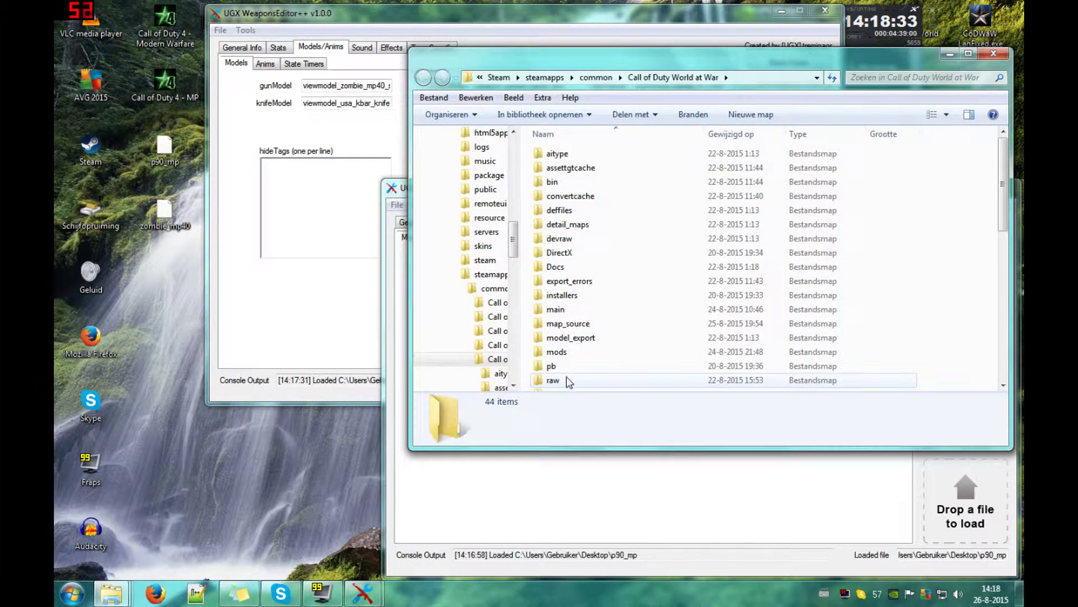
pyautogui.doubleClick(567, 352)
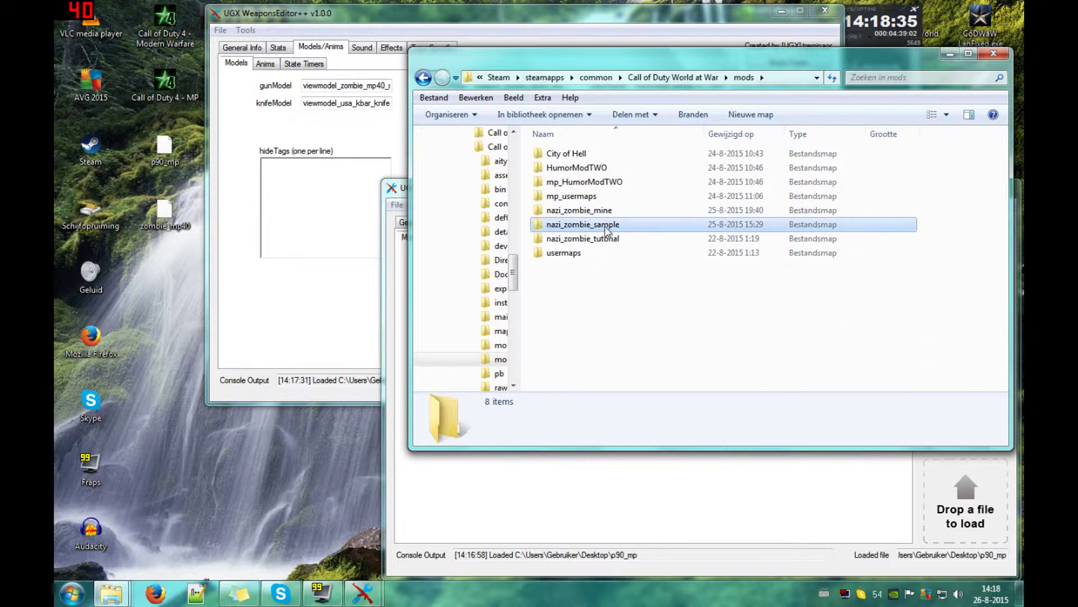
pyautogui.doubleClick(606, 226)
pyautogui.doubleClick(571, 197)
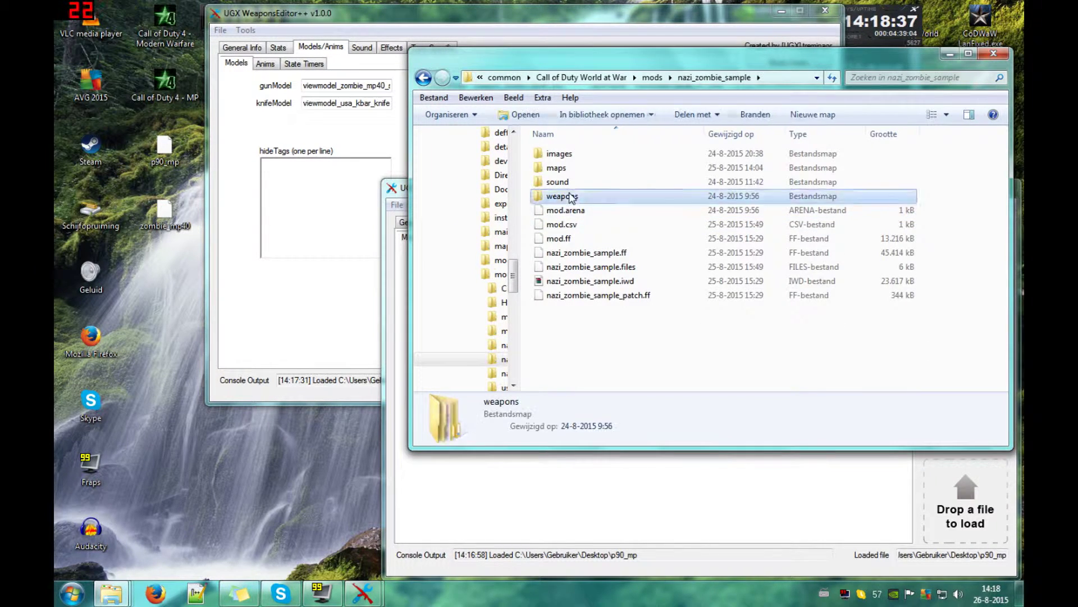
pyautogui.doubleClick(554, 154)
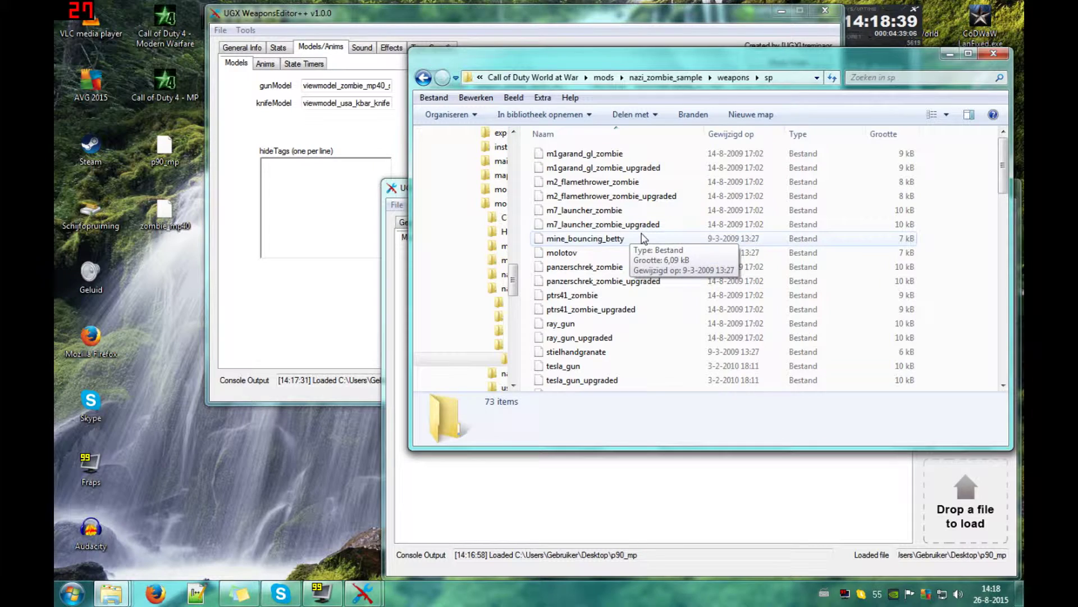
pyautogui.press('z')
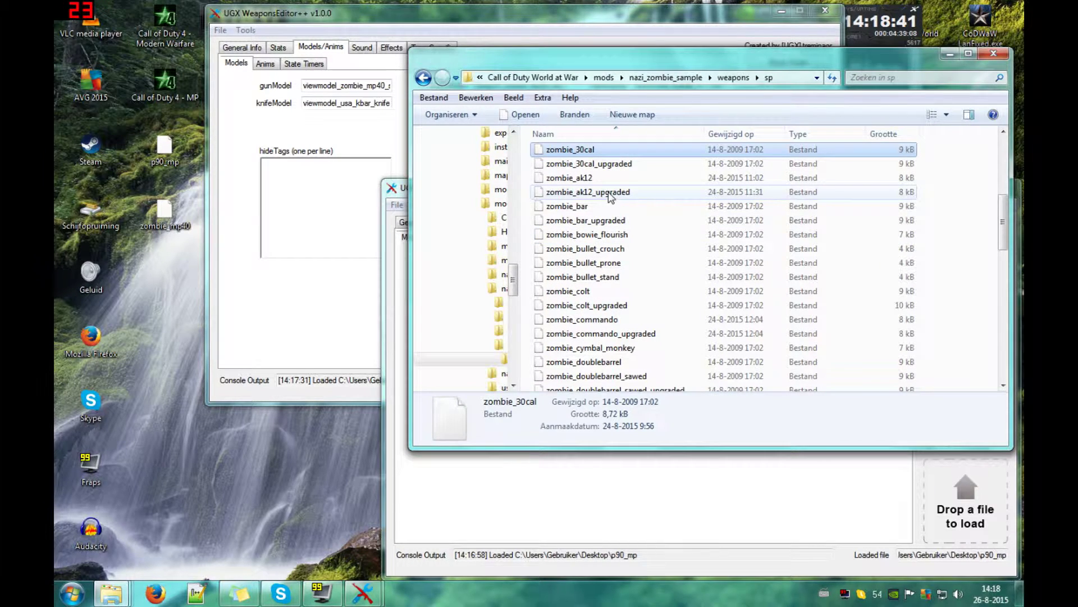
pyautogui.rightClick(584, 178)
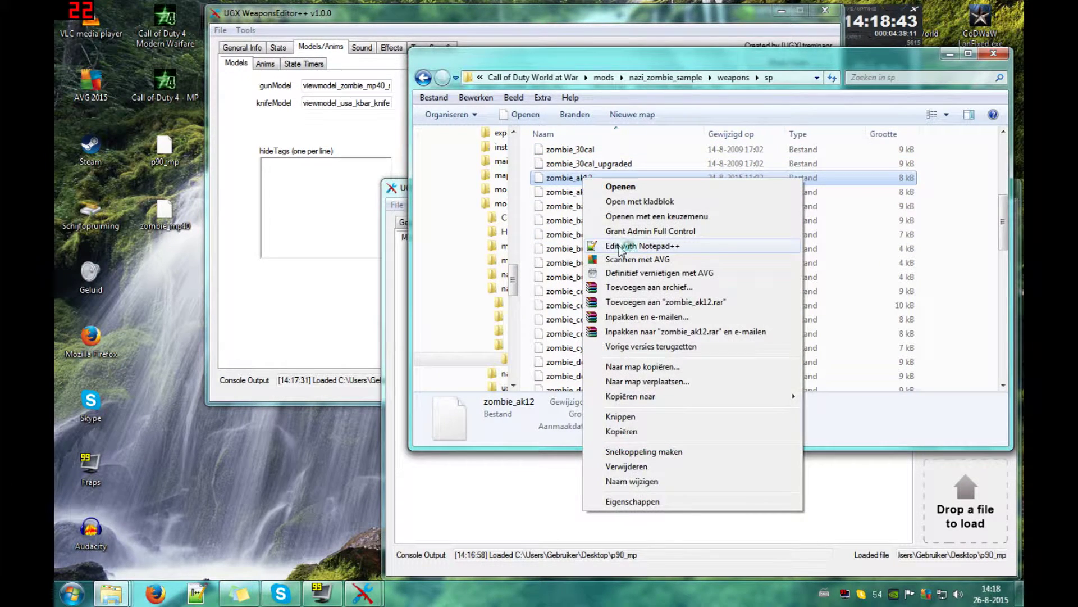
pyautogui.click(620, 247)
# - Search zombie_ak12 for viewhands, copy the handModel value viewhands_desert_opfor, and close the file
pyautogui.hotkey('ctrl', 'f')
pyautogui.write('viewhands')
pyautogui.click(704, 235)
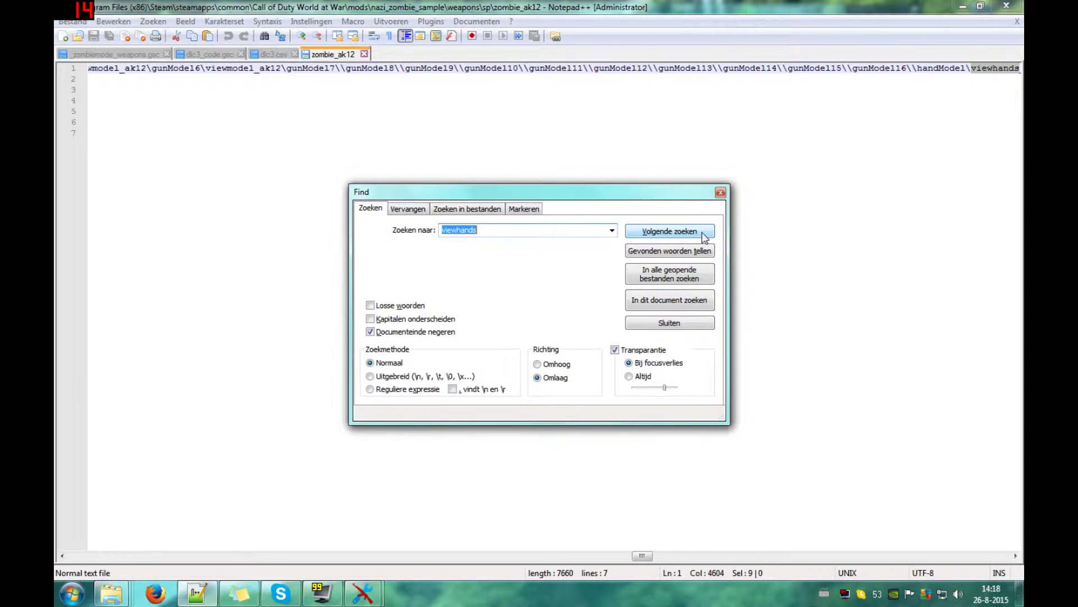
pyautogui.click(729, 558)
pyautogui.moveTo(469, 68); pyautogui.dragTo(351, 72)
pyautogui.hotkey('ctrl', 'c')
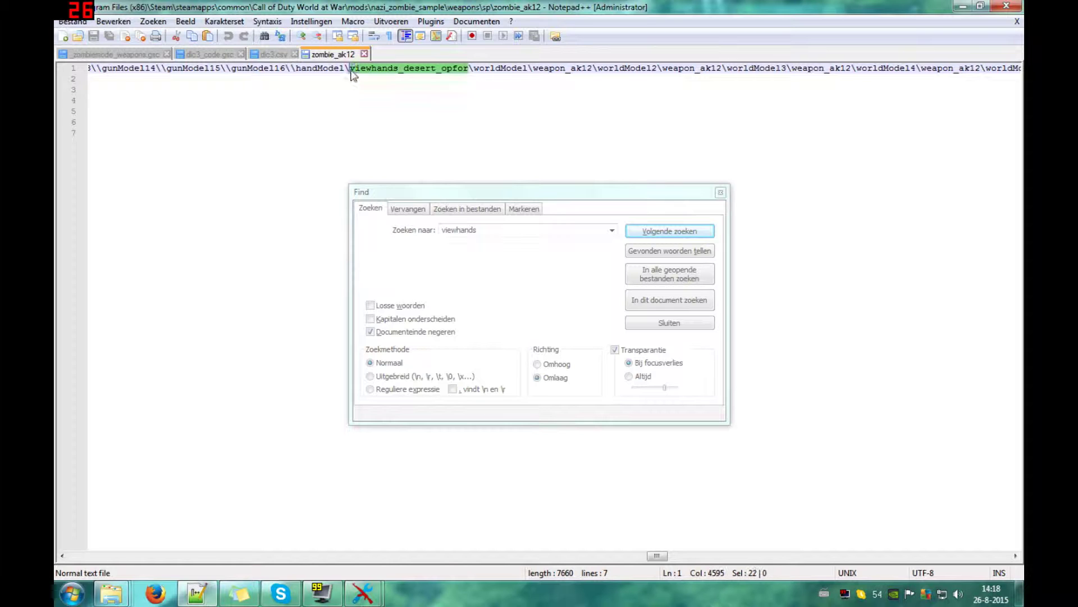
pyautogui.click(721, 192)
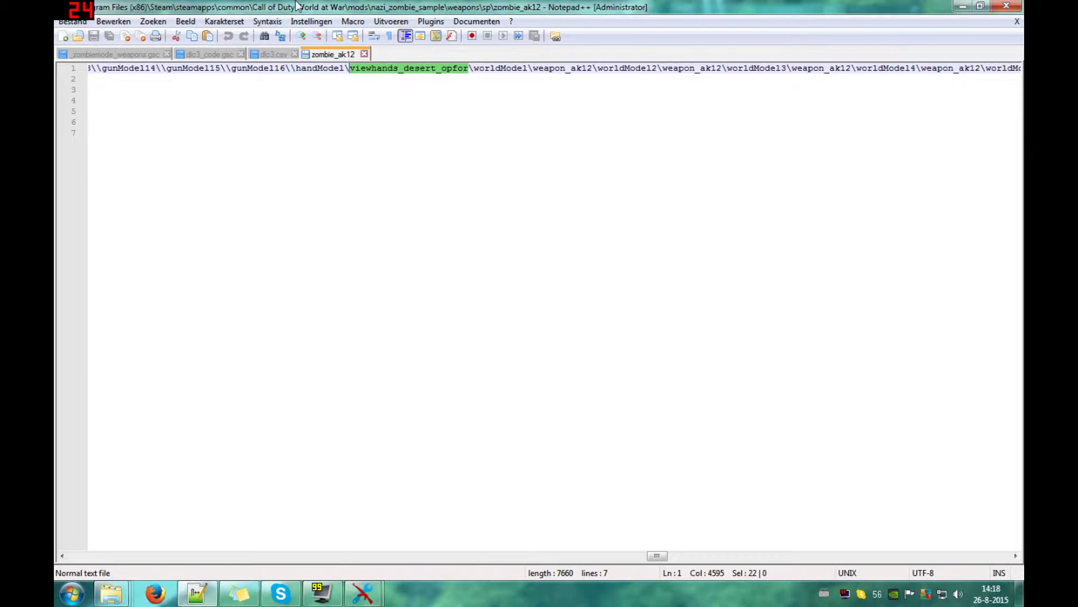
pyautogui.click(364, 54)
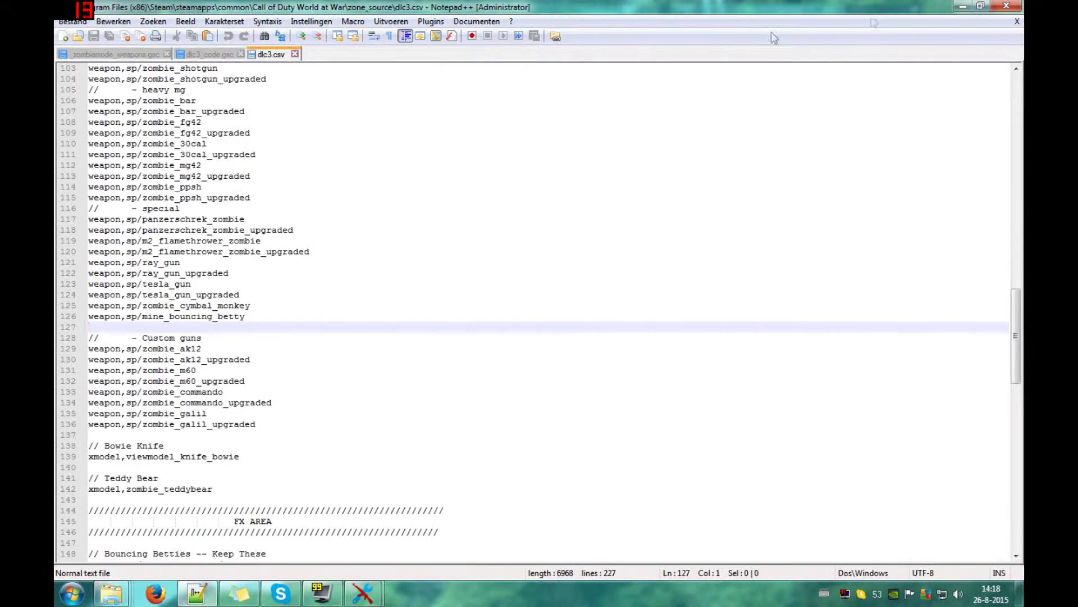
# - Replace the P90's viewHands value with the copied viewhands_desert_opfor and save the weapon file, overwriting the current one
pyautogui.click(962, 6)
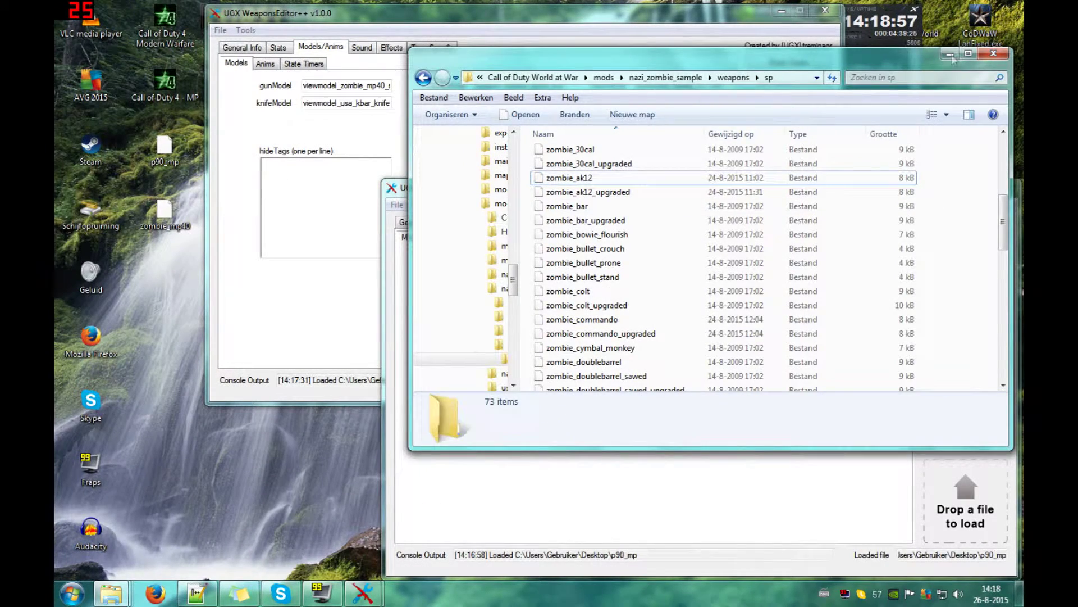
pyautogui.click(949, 53)
pyautogui.click(846, 260)
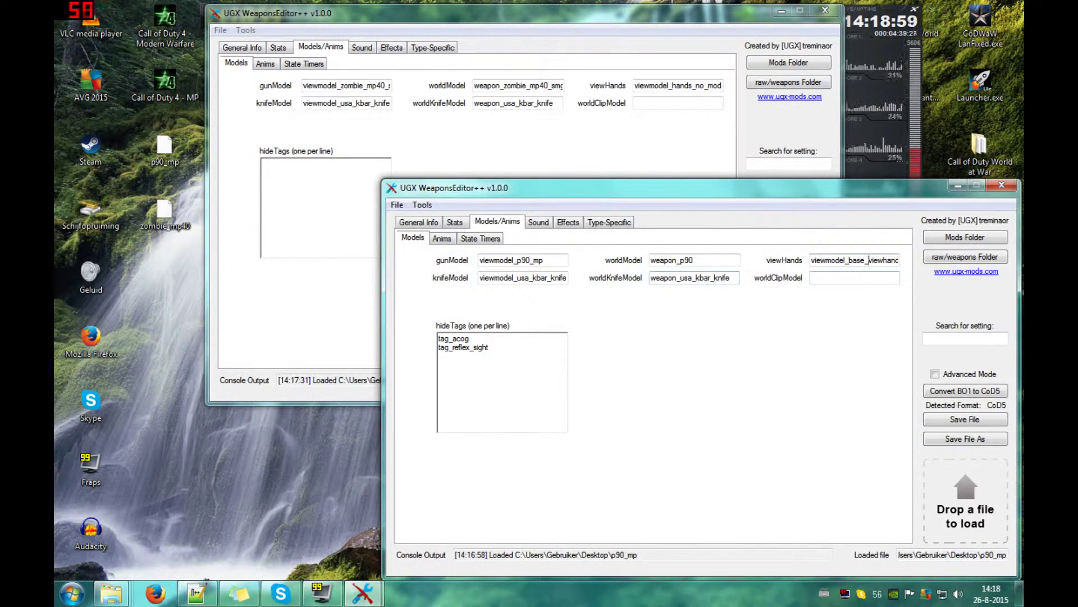
pyautogui.doubleClick(845, 260)
pyautogui.hotkey('ctrl', 'v')
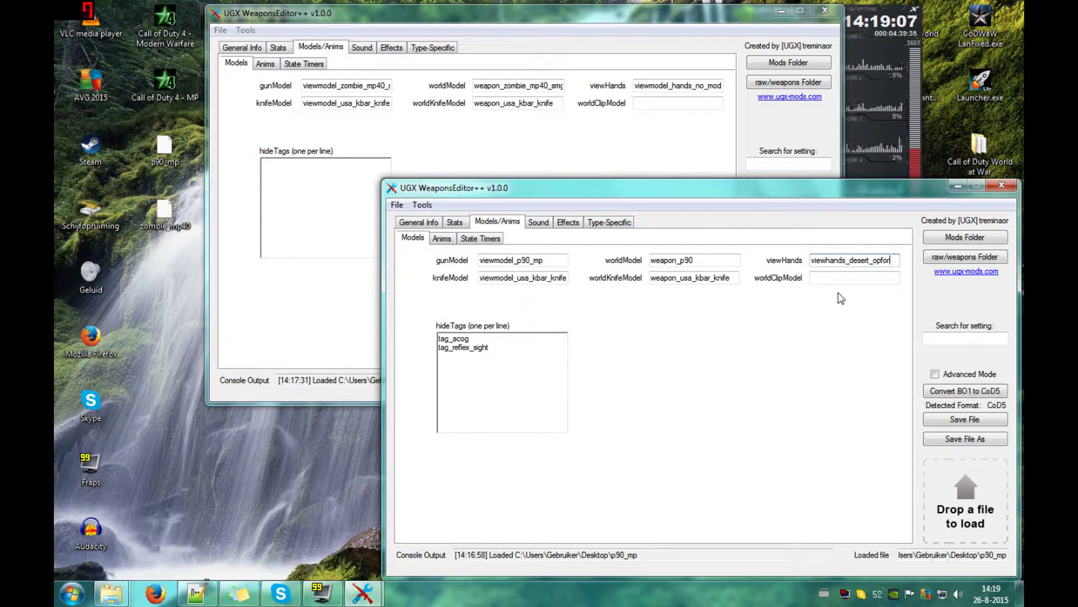
pyautogui.click(955, 420)
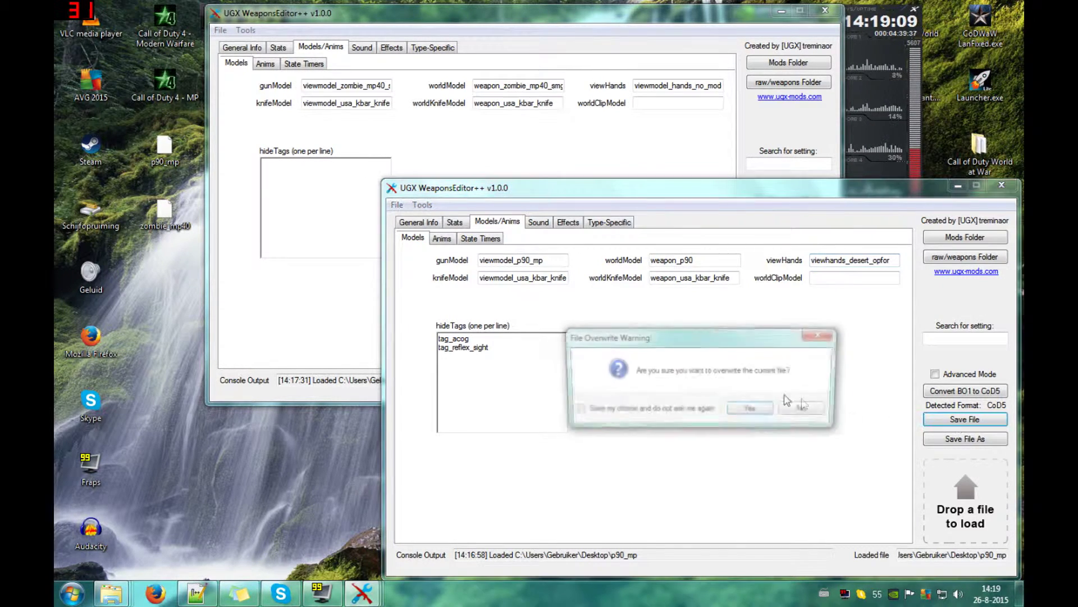
pyautogui.click(750, 408)
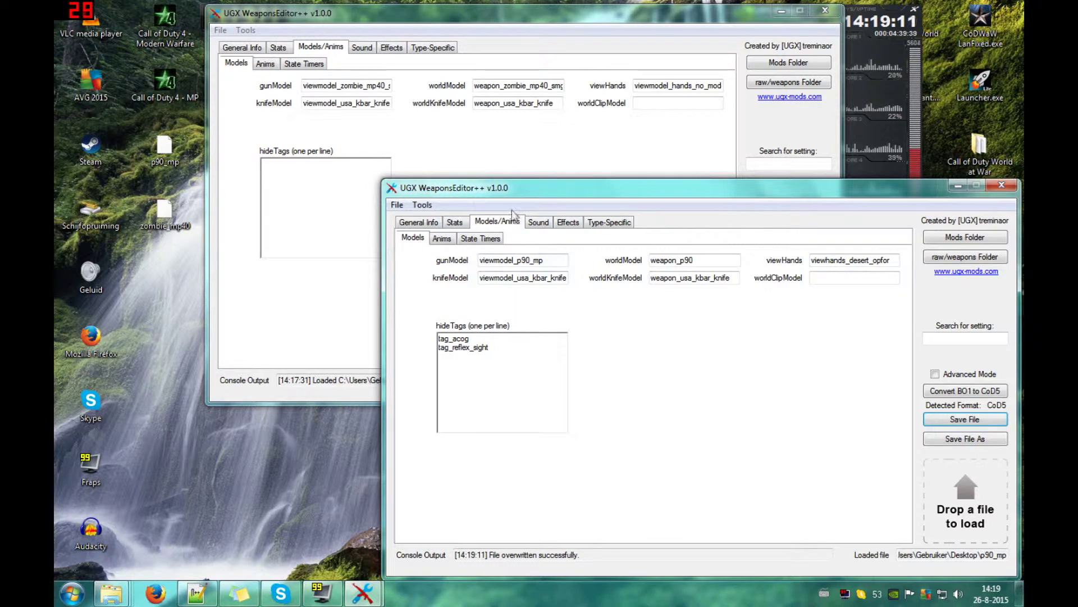
# - Replace the P90's viewFlashEffect with weapon/muzzleflashes/standardflashview, copied from the MP40's effect settings
pyautogui.click(444, 238)
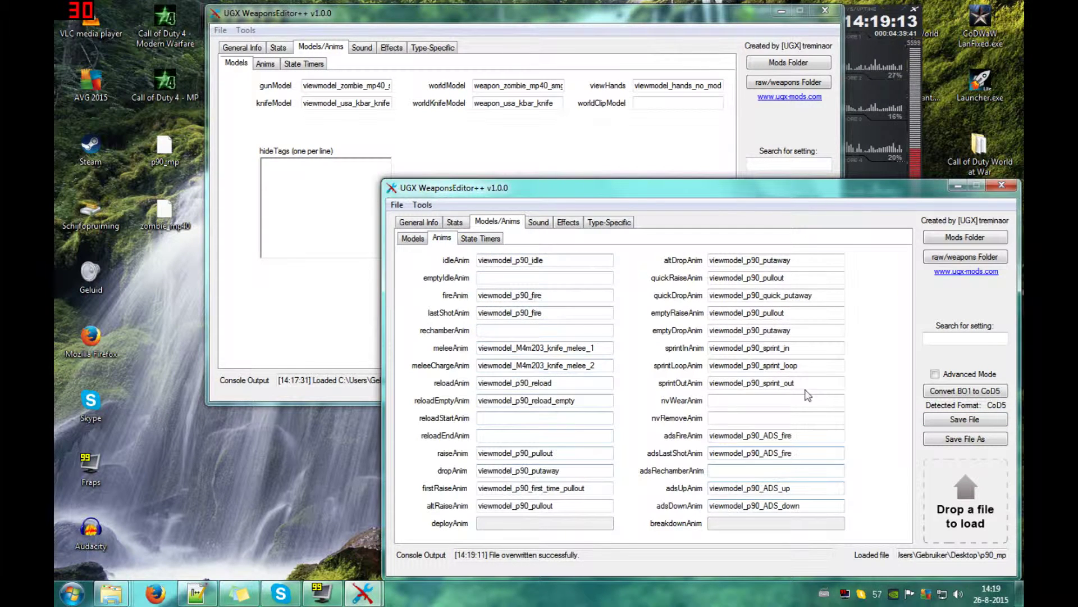
pyautogui.click(480, 238)
pyautogui.click(529, 221)
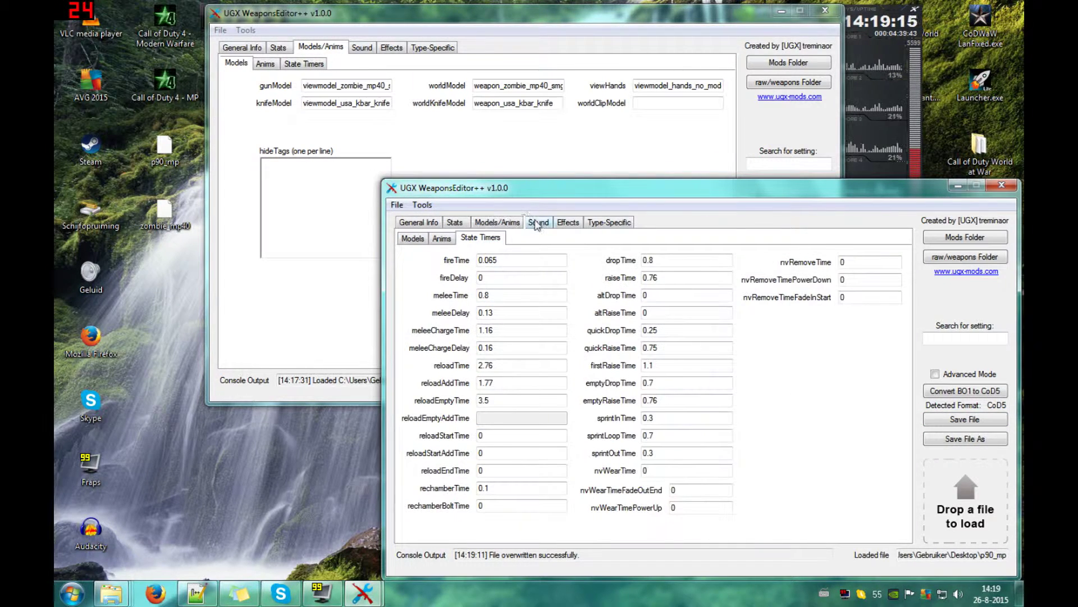
pyautogui.click(564, 224)
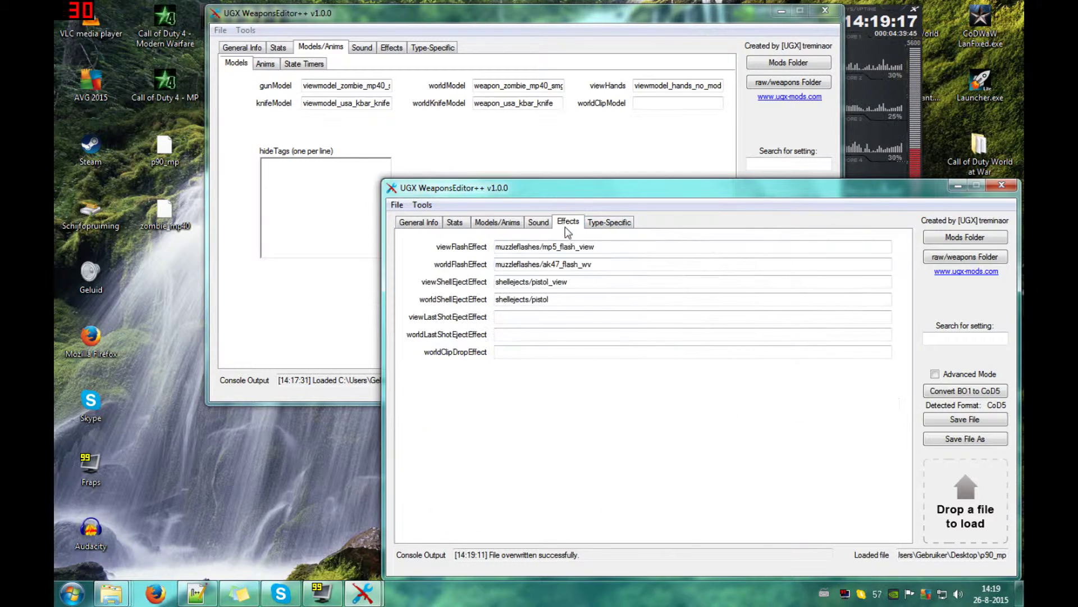
pyautogui.click(384, 54)
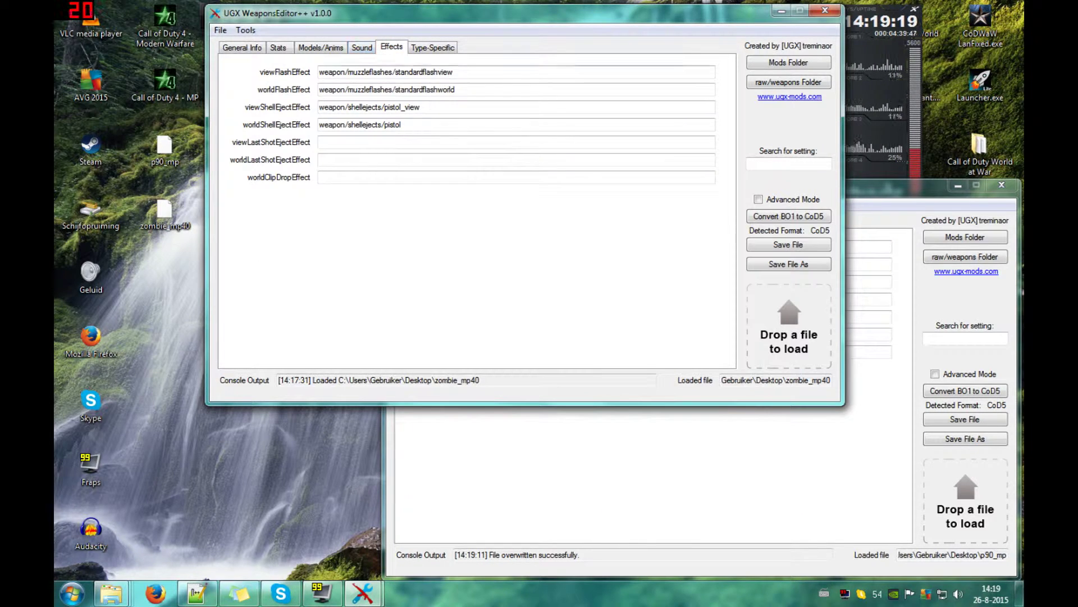
pyautogui.hotkey('ctrl', 'a')
pyautogui.hotkey('ctrl', 'c')
pyautogui.click(886, 226)
pyautogui.moveTo(595, 246); pyautogui.dragTo(448, 245)
pyautogui.hotkey('ctrl', 'v')
# - Replace the P90's worldFlashEffect with weapon/muzzleflashes/standardflashworld, copied from the MP40's effect settings
pyautogui.click(522, 89)
pyautogui.hotkey('ctrl', 'a')
pyautogui.hotkey('ctrl', 'c')
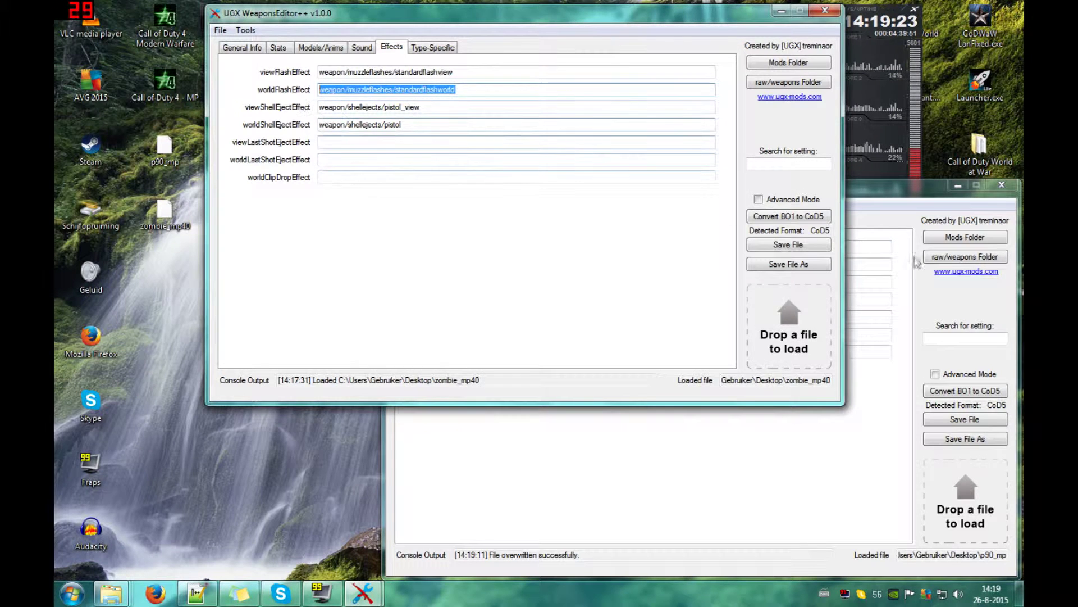
pyautogui.click(887, 227)
pyautogui.moveTo(595, 264); pyautogui.dragTo(410, 271)
pyautogui.hotkey('ctrl', 'v')
# - Replace the P90's viewShellEjectEffect with weapon/shellejects/pistol_view, copied from the MP40's effect settings
pyautogui.click(340, 107)
pyautogui.hotkey('ctrl', 'a')
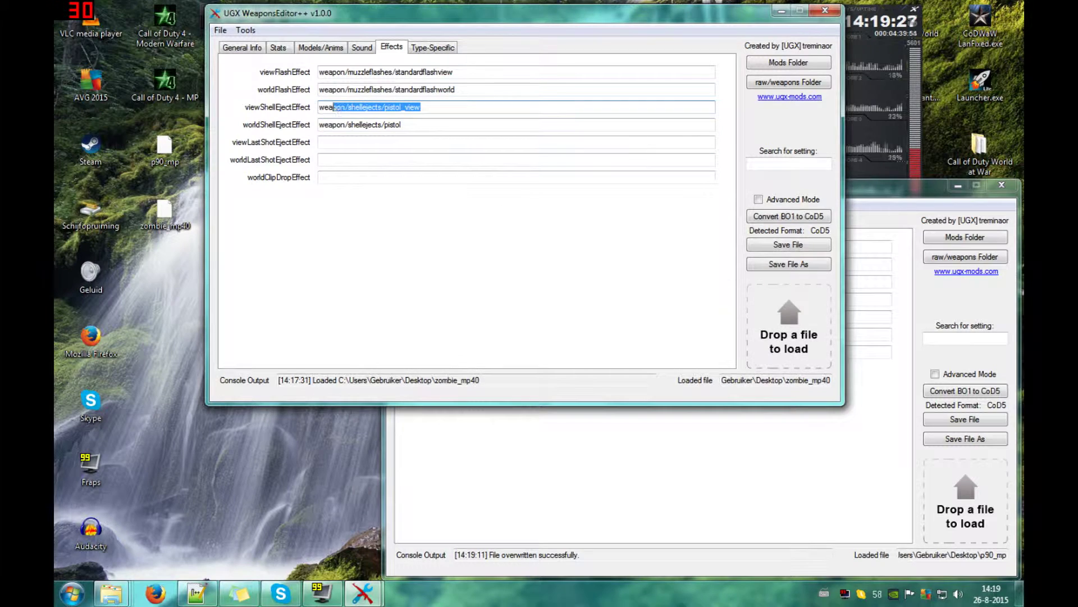
pyautogui.click(882, 225)
pyautogui.press('Tab')
pyautogui.write('weapon/shellejects/pistol_view')
# - Replace the P90's worldShellEjectEffect with weapon/shellejects/pistol from the MP40 and save the P90 weapon file, overwriting it
pyautogui.hotkey('alt', 'Tab')
pyautogui.press('Tab')
pyautogui.hotkey('ctrl', 'c')
pyautogui.hotkey('alt', 'Tab')
pyautogui.press('Tab')
pyautogui.hotkey('ctrl', 'v')
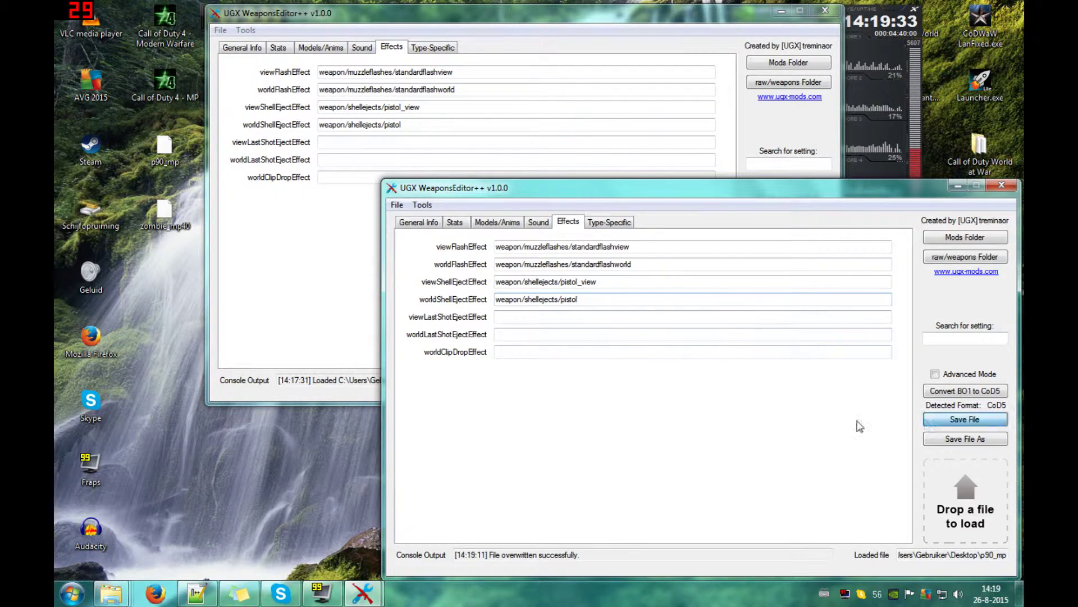
pyautogui.click(965, 420)
pyautogui.click(751, 408)
# - Look through the P90's type-specific and effect settings and bring up its sound settings
pyautogui.click(609, 221)
pyautogui.click(568, 221)
pyautogui.click(538, 221)
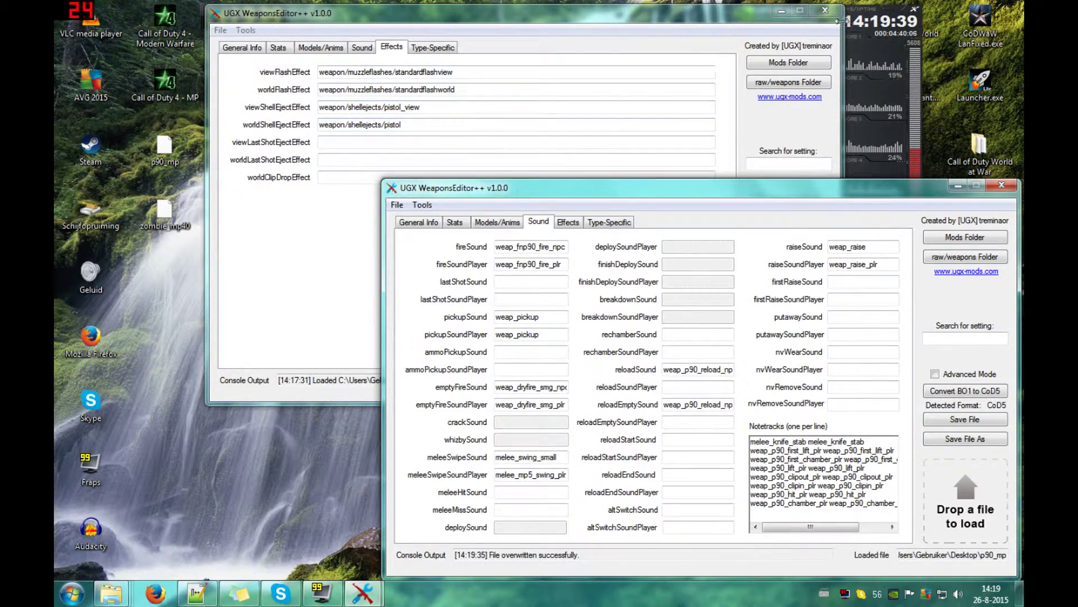
# - Close the MP40's editor window and delete the zombie_mp40 file from the desktop
pyautogui.click(825, 11)
pyautogui.moveTo(922, 186); pyautogui.dragTo(889, 167)
pyautogui.click(168, 216)
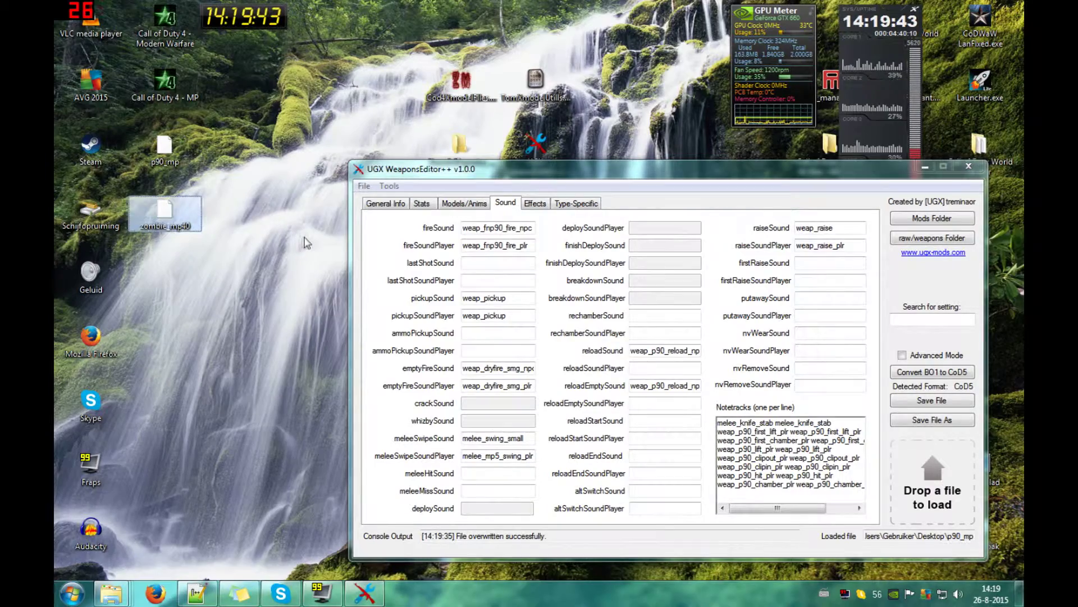
pyautogui.press('Delete')
pyautogui.press('Return')
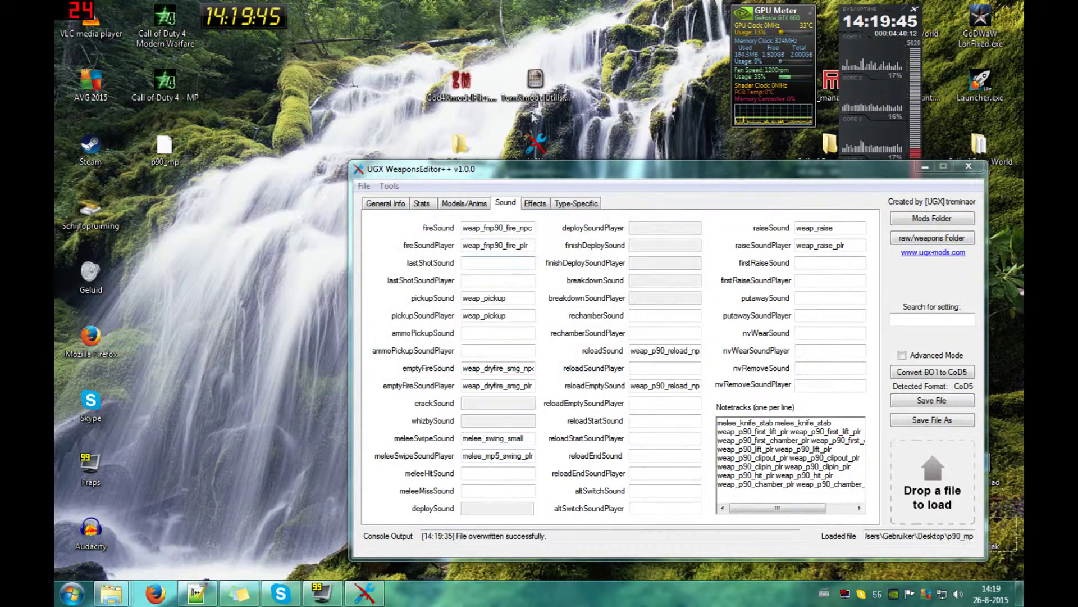
# - Open the raw\sound\weapons folder of the Call of Duty 4 - Modern Warfare installation
pyautogui.rightClick(176, 81)
pyautogui.click(225, 107)
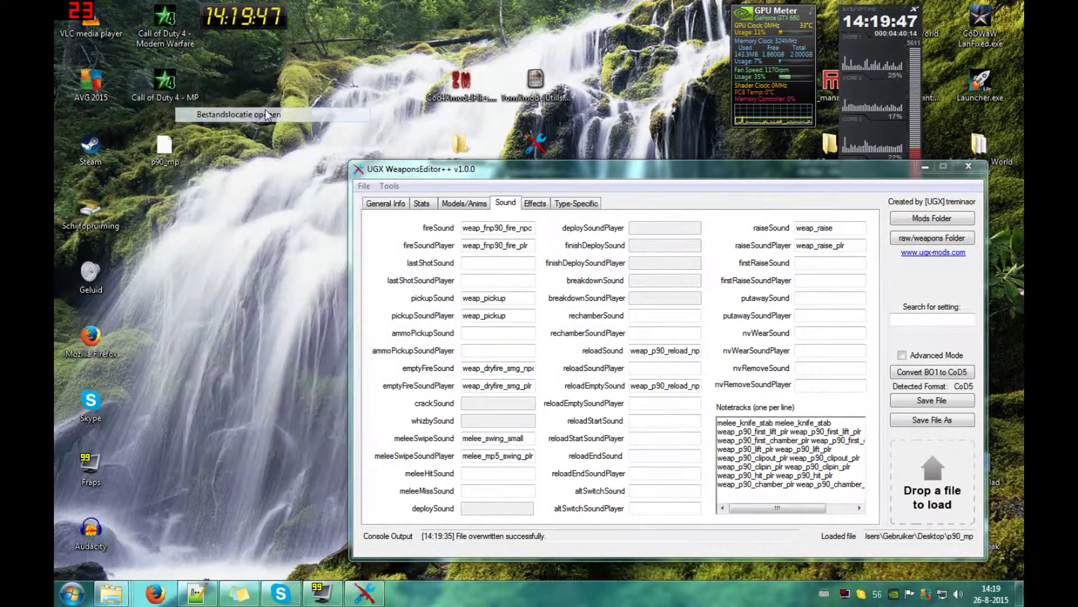
pyautogui.doubleClick(205, 195)
pyautogui.scroll(-6, 208, 200)
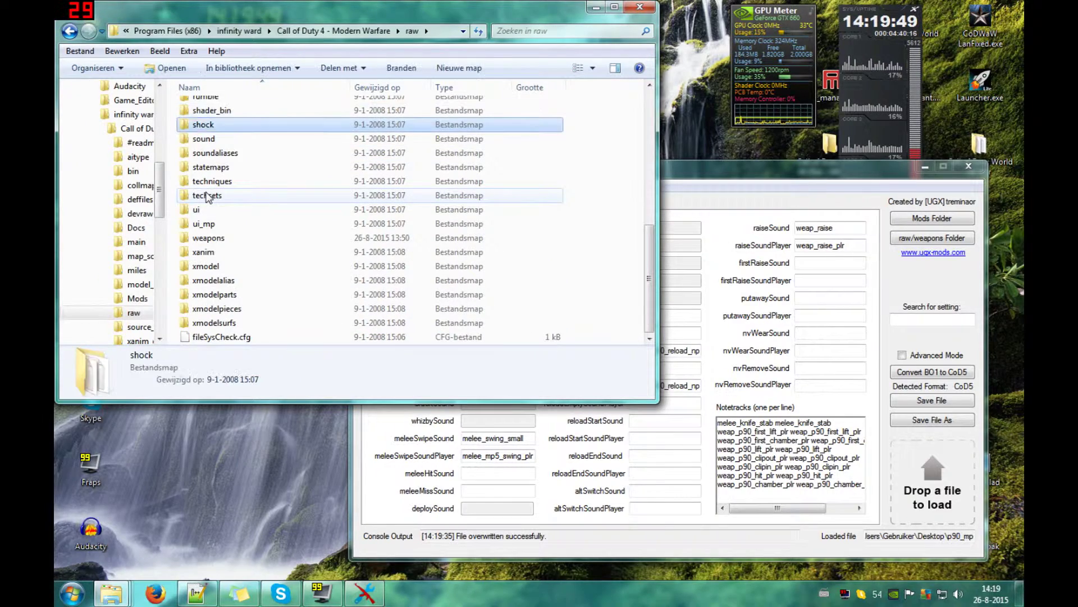
pyautogui.doubleClick(208, 125)
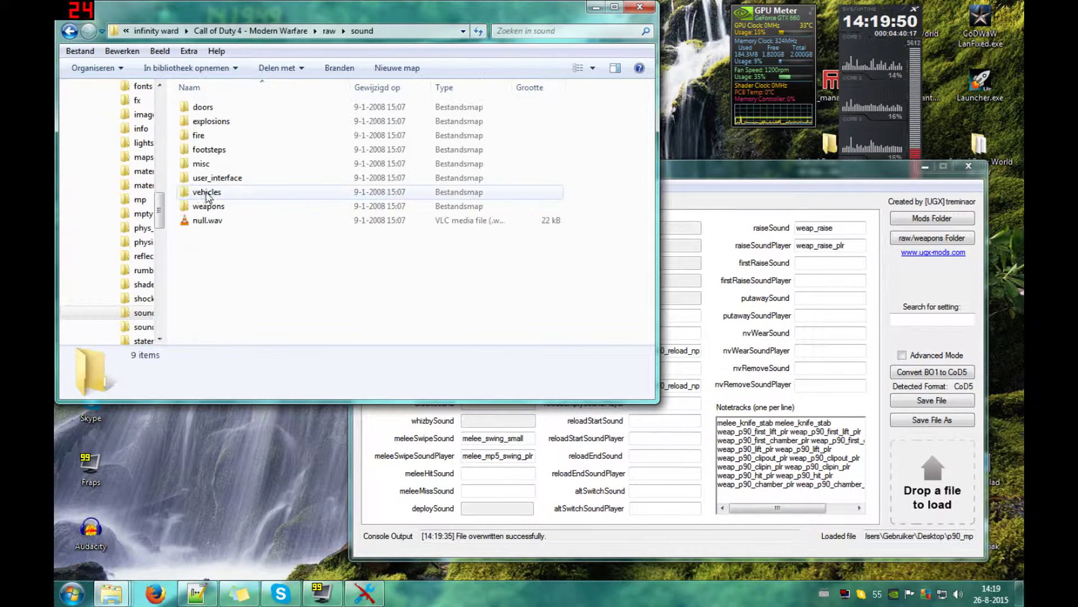
pyautogui.doubleClick(242, 206)
# - Check the sound files in the p90 folder, copy that folder from sound\weapons, and close the file window
pyautogui.scroll(-1, 258, 145)
pyautogui.scroll(-4, 260, 146)
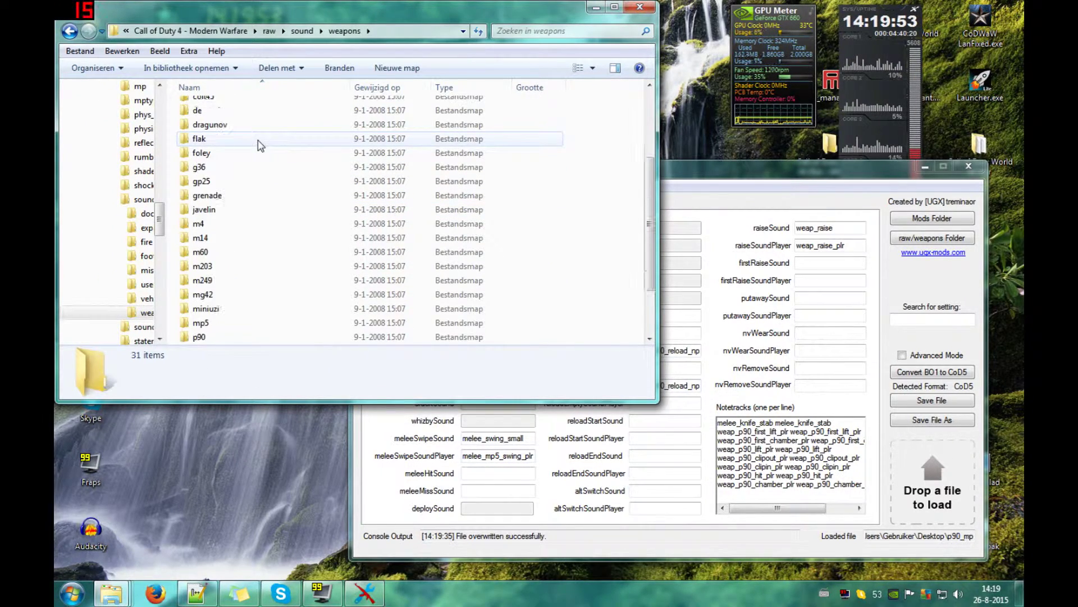
pyautogui.doubleClick(208, 265)
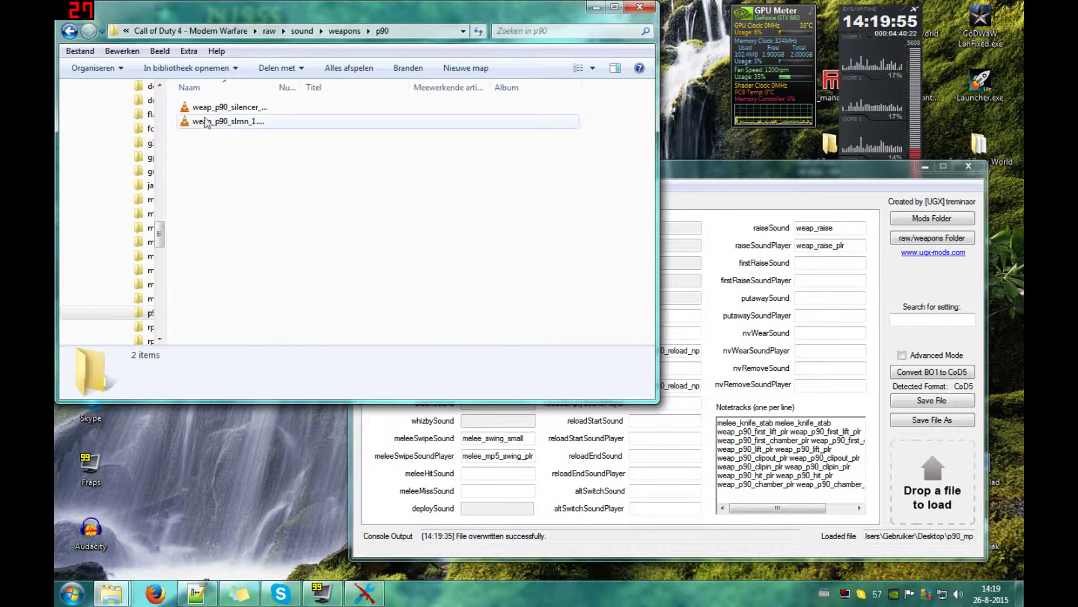
pyautogui.click(233, 127)
pyautogui.press('BackSpace')
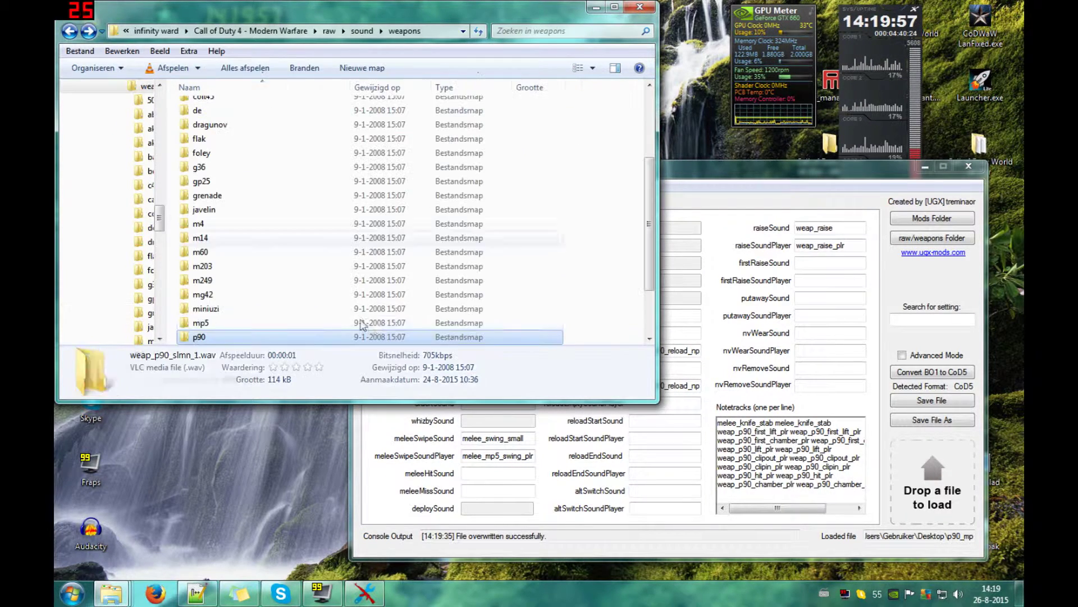
pyautogui.click(640, 7)
# - Paste the p90 sound folder into Call of Duty World at War's raw\sound\mw1_guns folder
pyautogui.doubleClick(982, 143)
pyautogui.press('r')
pyautogui.press('Return')
pyautogui.press('s')
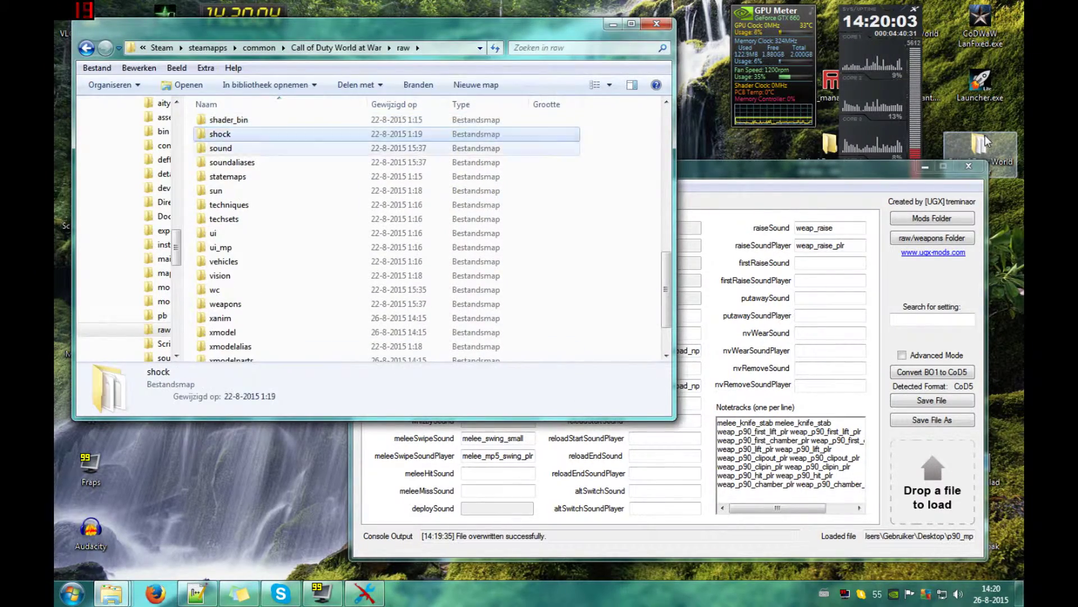
pyautogui.press('o')
pyautogui.press('Return')
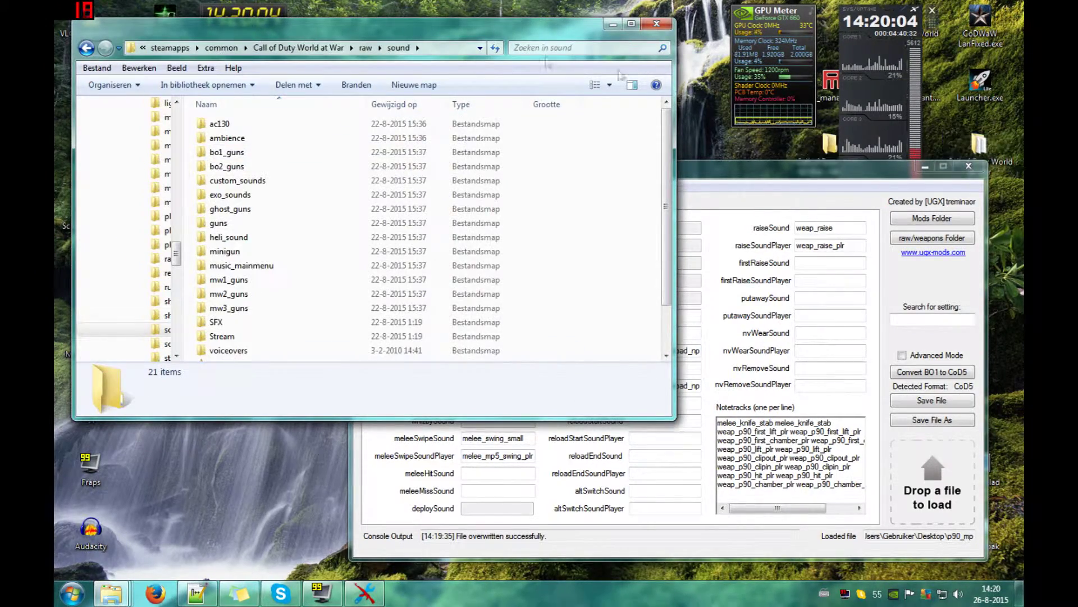
pyautogui.doubleClick(243, 280)
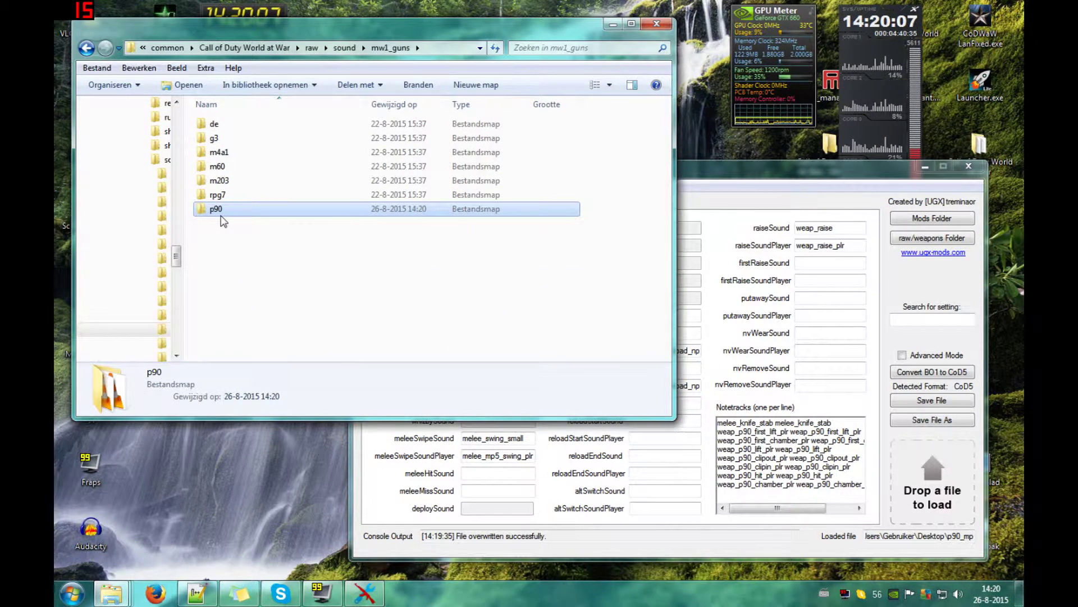
# - In the pasted p90 folder, play weap_p90_slmn_1.wav and rename it as p90_fire.wav
pyautogui.doubleClick(220, 211)
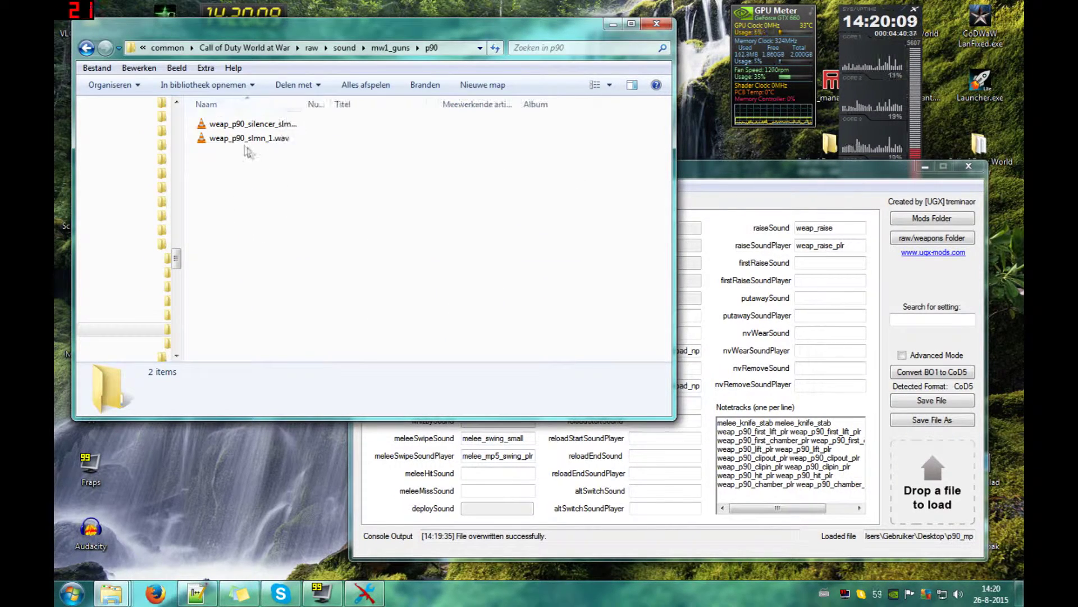
pyautogui.doubleClick(241, 138)
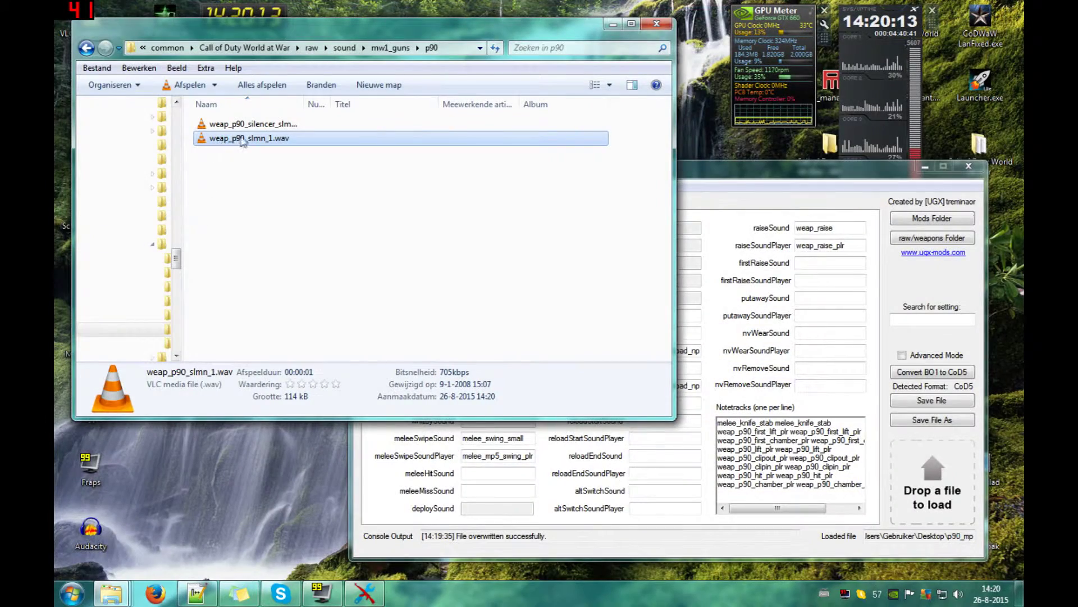
pyautogui.press('F2')
pyautogui.press('BackSpace')
pyautogui.write('p90_fire')
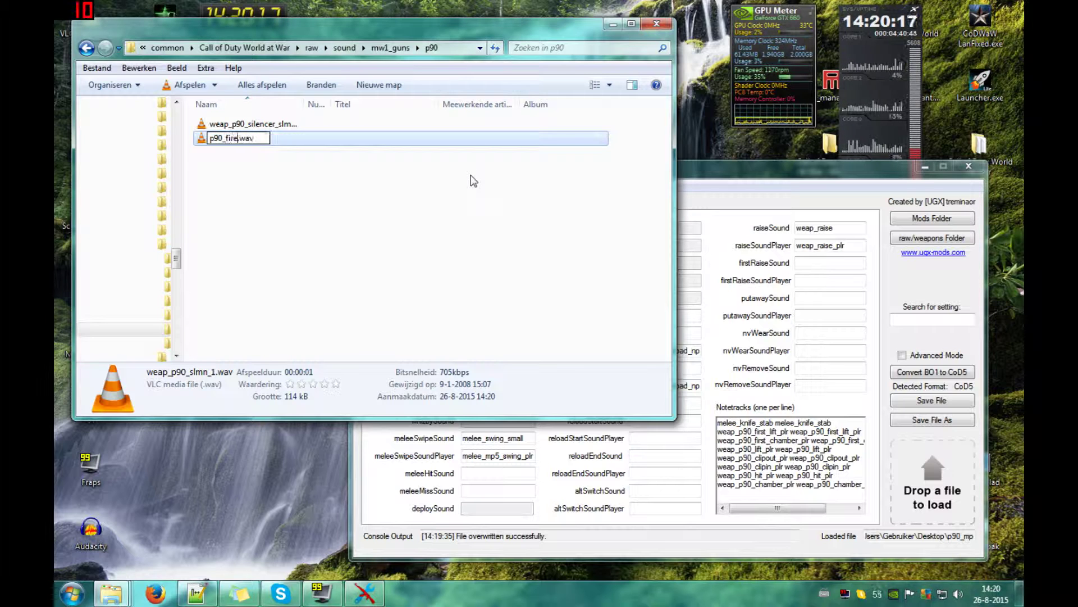
pyautogui.press('Return')
pyautogui.click(390, 218)
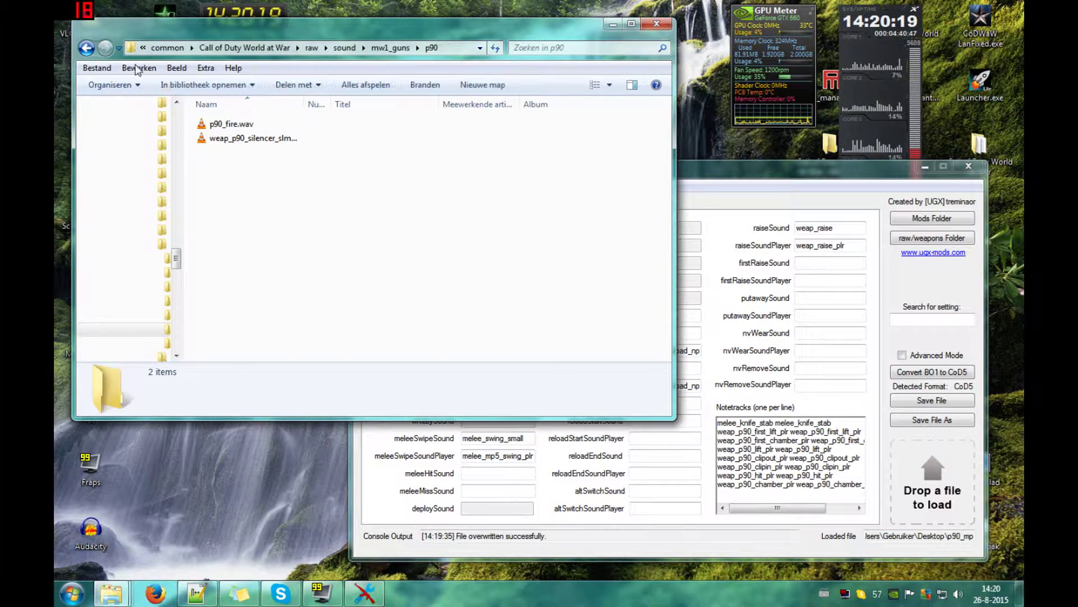
# - Copy the name p90_fire from the sound file and set the P90's fireSound and fireSoundPlayer to it
pyautogui.click(931, 456)
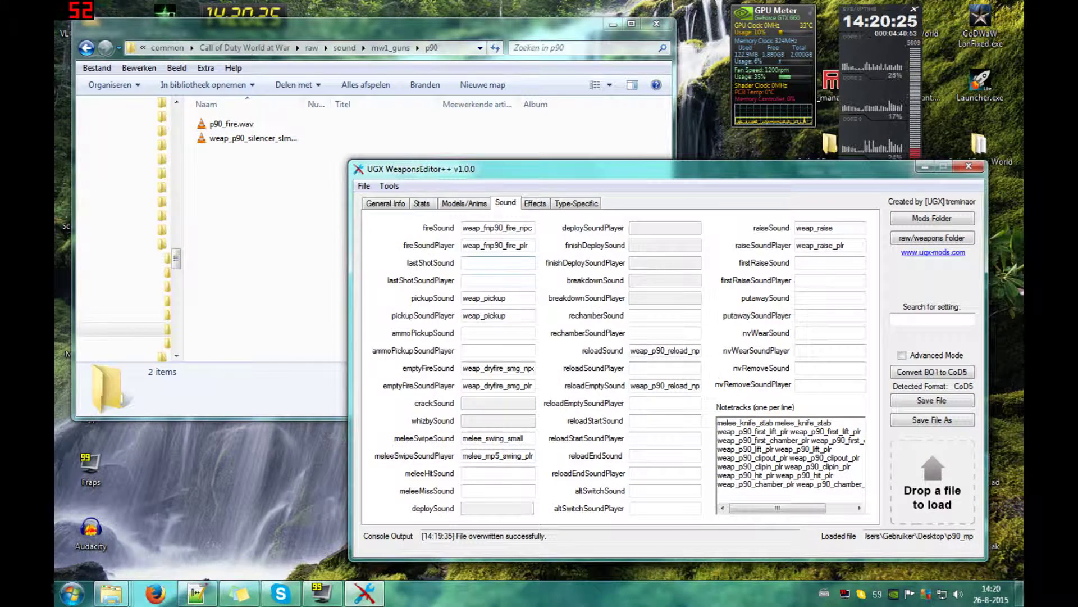
pyautogui.click(222, 124)
pyautogui.press('F2')
pyautogui.hotkey('ctrl', 'c')
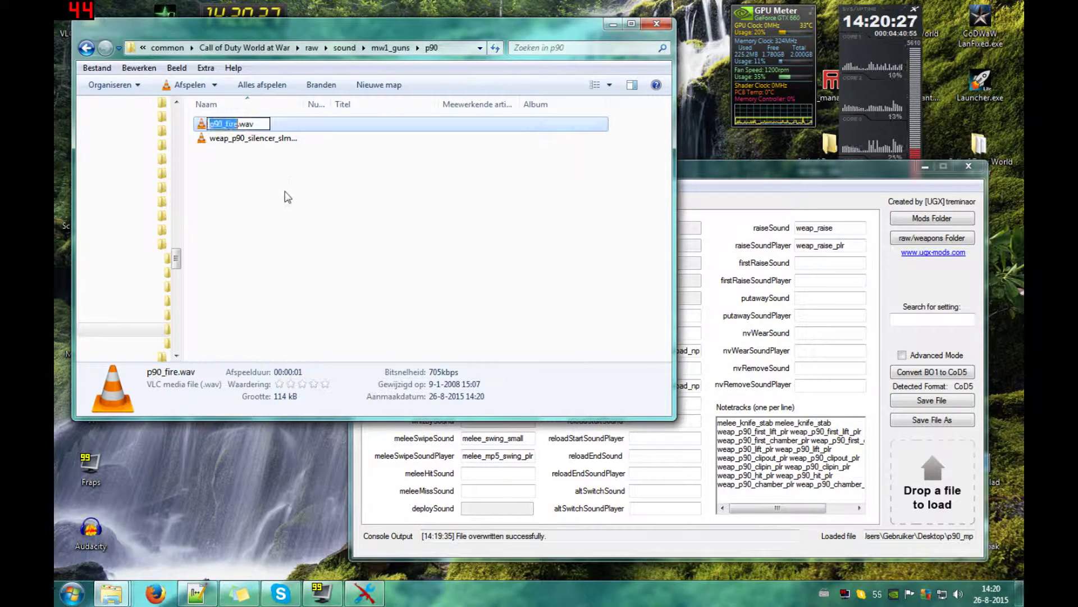
pyautogui.click(362, 222)
pyautogui.click(739, 189)
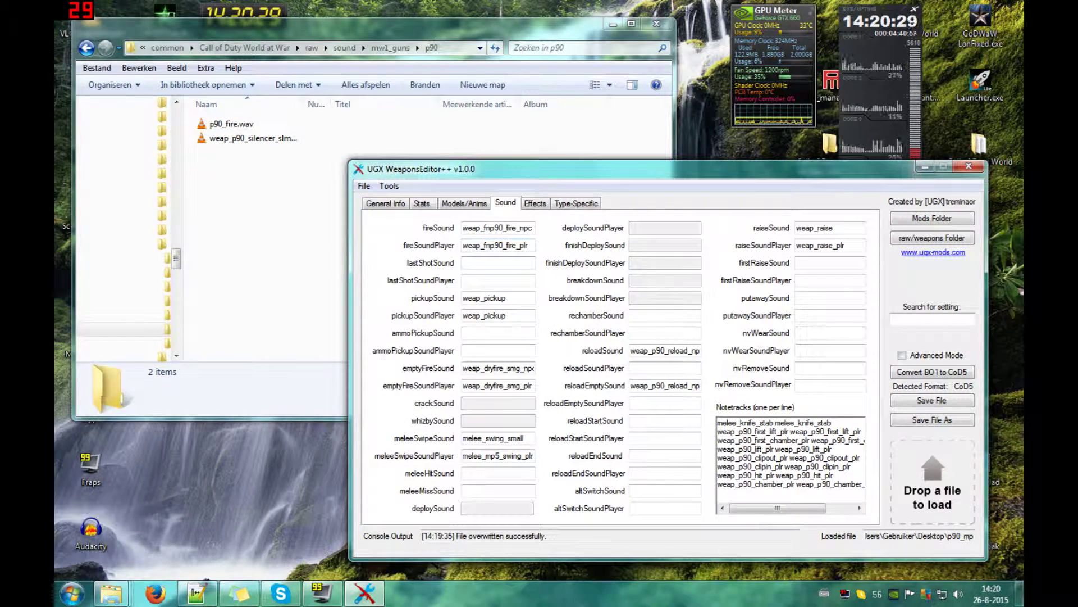
pyautogui.press('Tab')
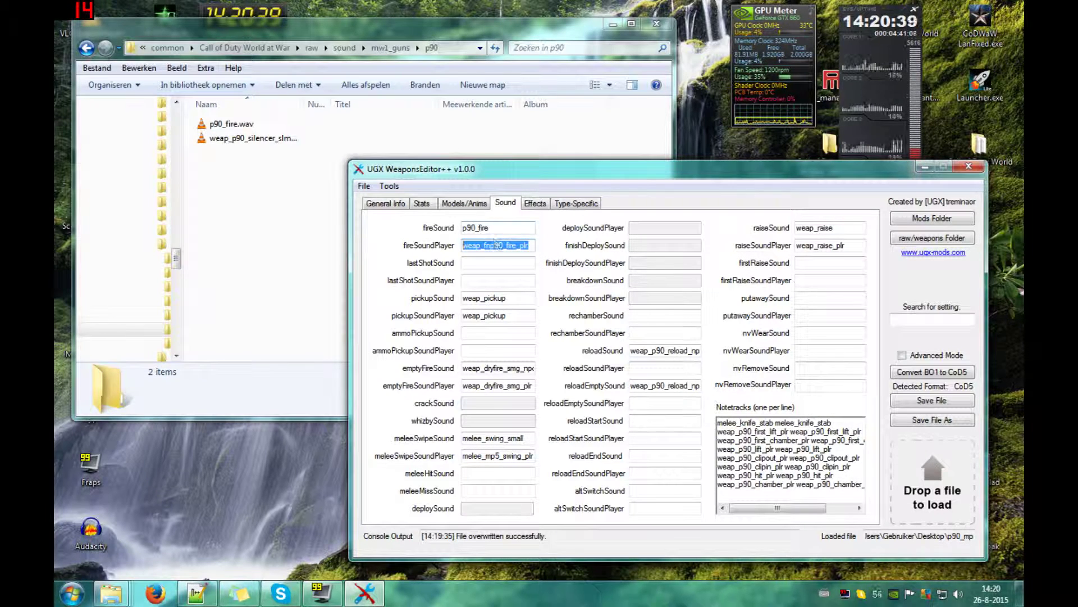
pyautogui.hotkey('ctrl', 'v')
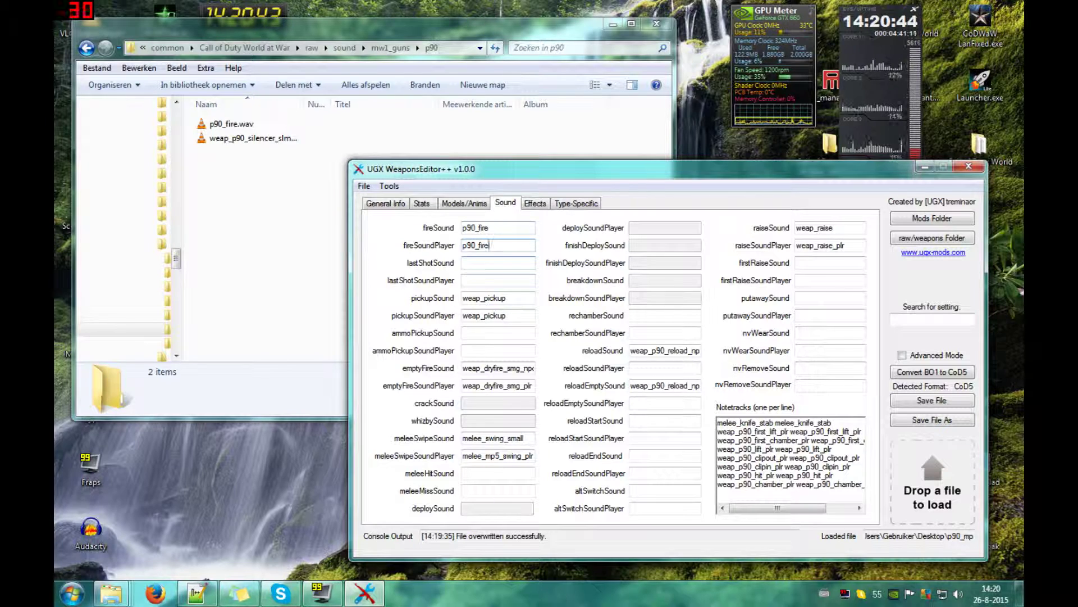
# - Copy the p90 sound folder from raw\sound\mw1_guns into mods\nazi_zombie_sample\sound\mw1_guns and return to the nazi_zombie_sample folder
pyautogui.moveTo(410, 251)
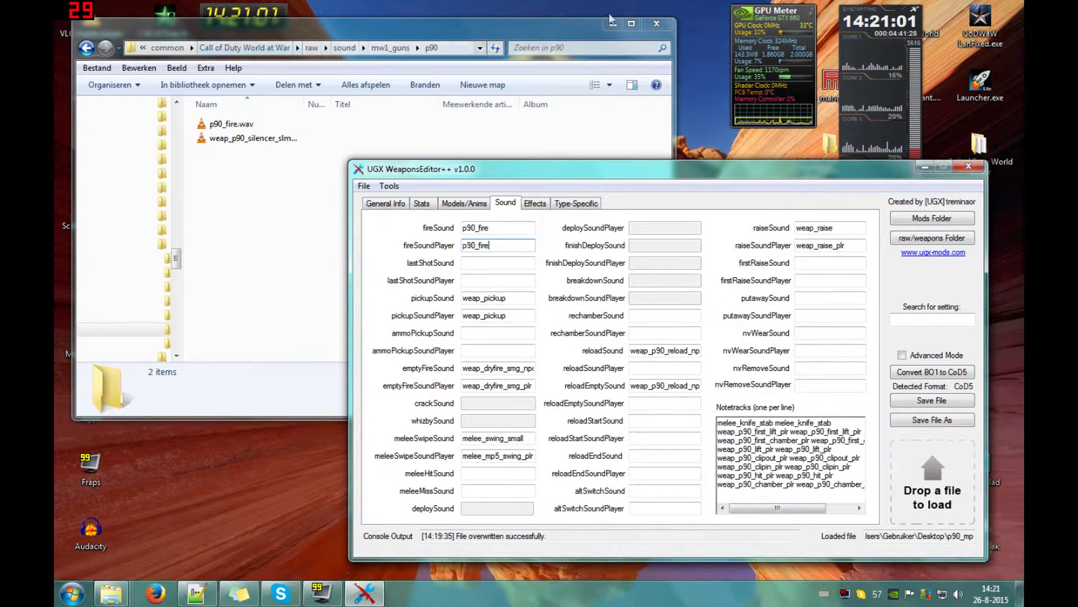
pyautogui.click(263, 138)
pyautogui.press('BackSpace')
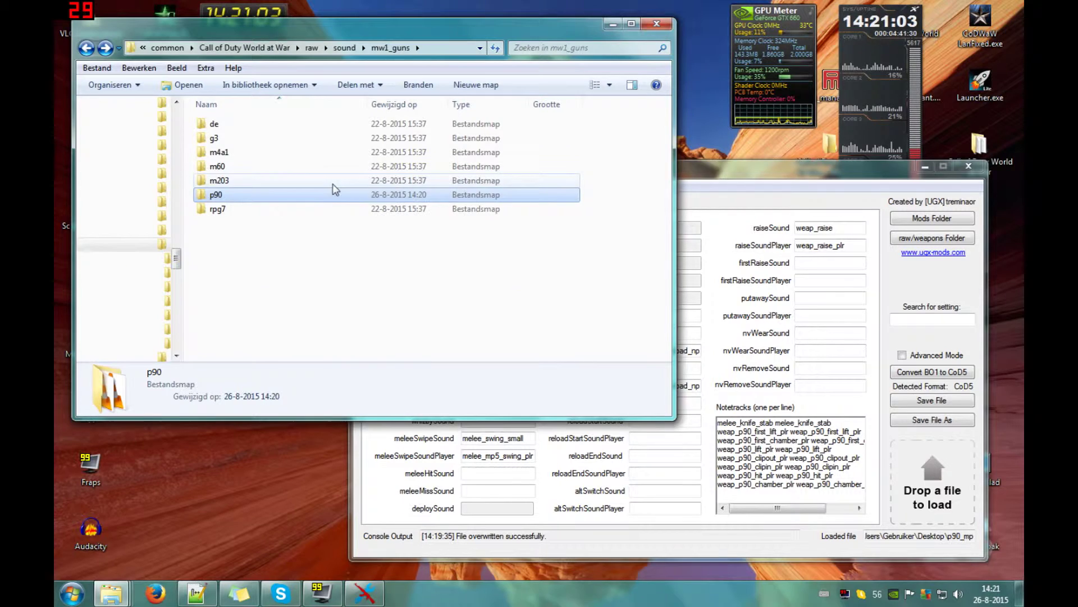
pyautogui.press('BackSpace')
pyautogui.press('BackSpace')
pyautogui.press('BackSpace')
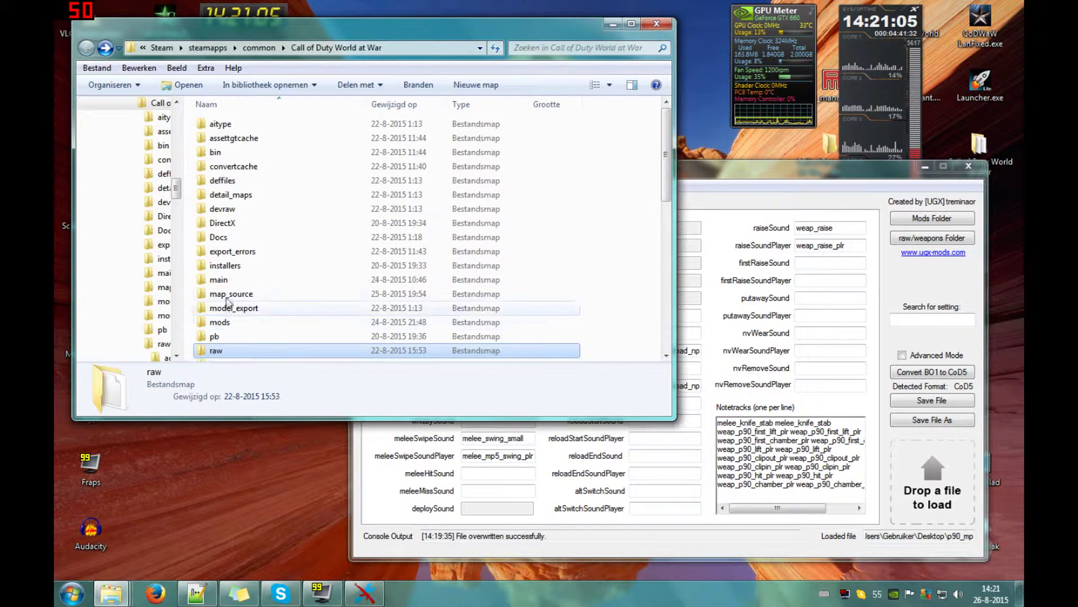
pyautogui.doubleClick(230, 323)
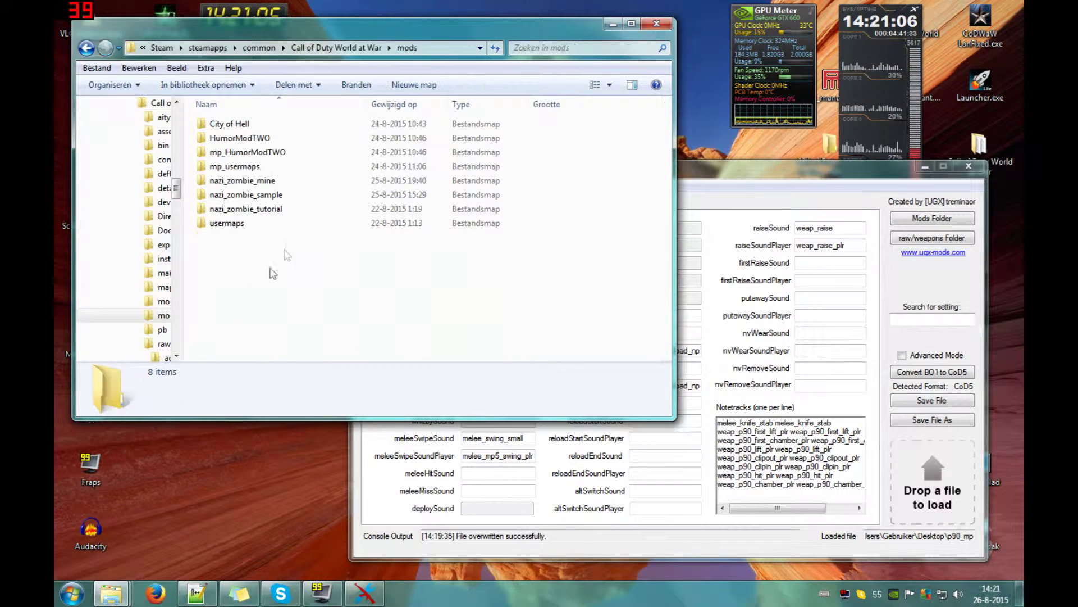
pyautogui.doubleClick(270, 197)
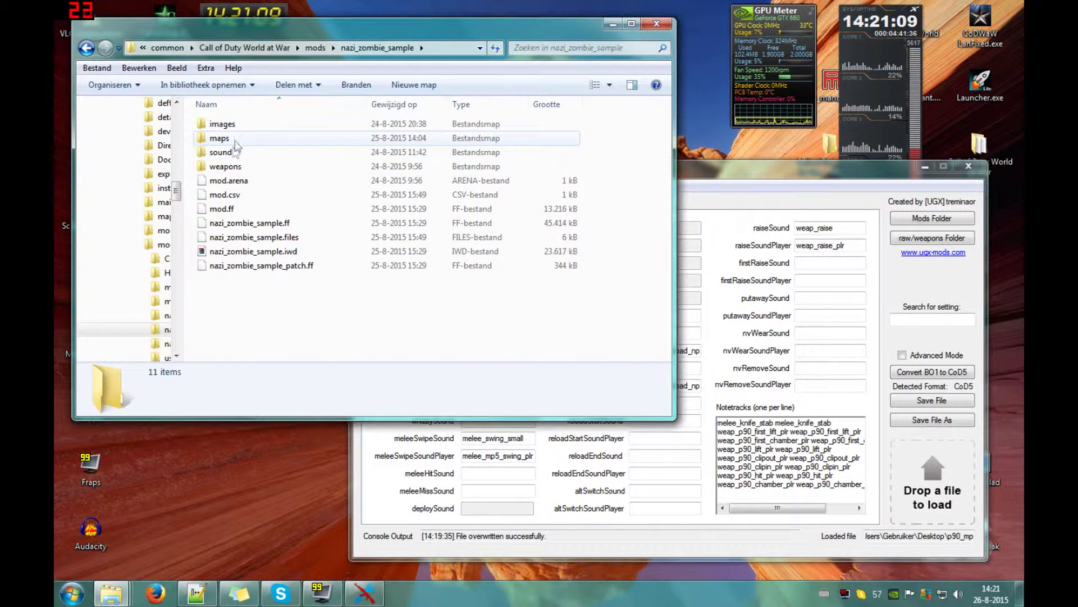
pyautogui.doubleClick(225, 152)
pyautogui.doubleClick(248, 154)
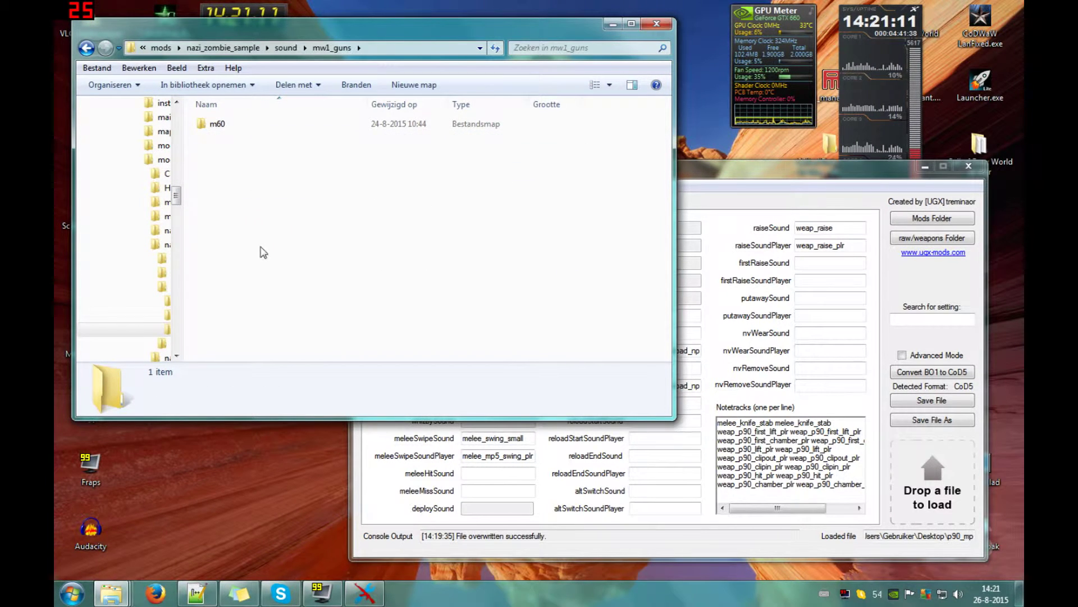
pyautogui.hotkey('ctrl', 'v')
pyautogui.press('BackSpace')
pyautogui.press('BackSpace')
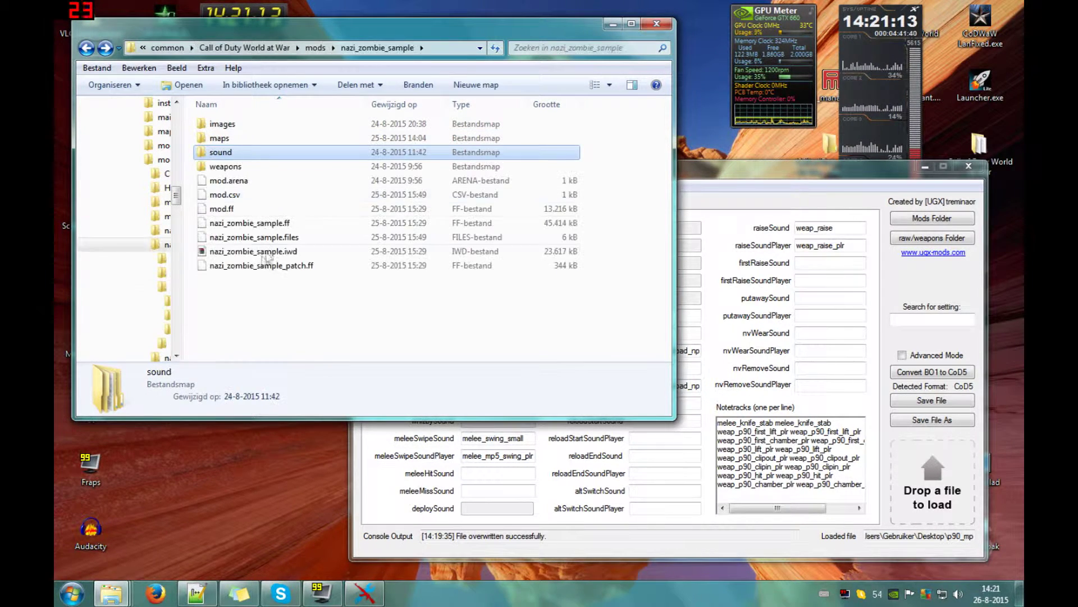
pyautogui.click(256, 315)
# - Quit UGX WeaponsEditor++ without saving the pending changes and move the file window clear of the desktop's p90_mp file
pyautogui.click(969, 166)
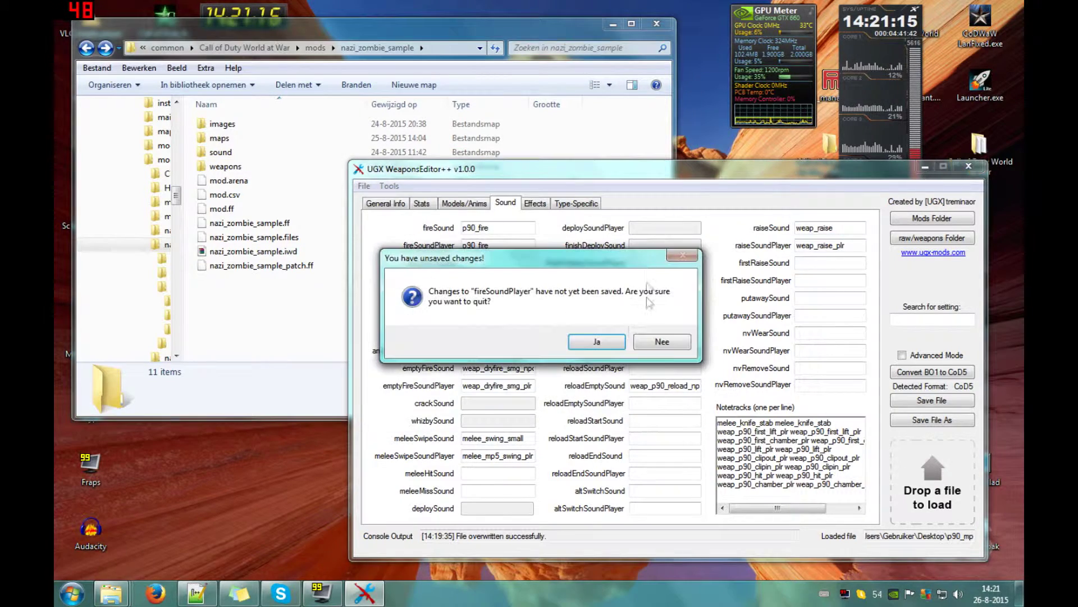
pyautogui.click(594, 342)
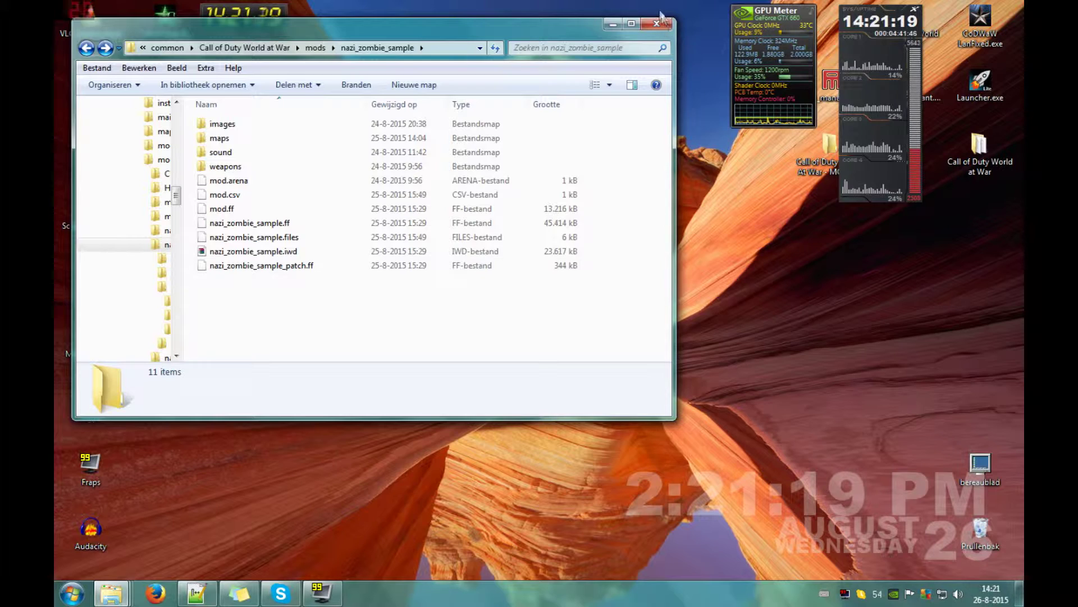
pyautogui.moveTo(311, 35); pyautogui.dragTo(549, 99)
# - Rename the p90_mp weapon file on the desktop as zombie_p90
pyautogui.click(157, 148)
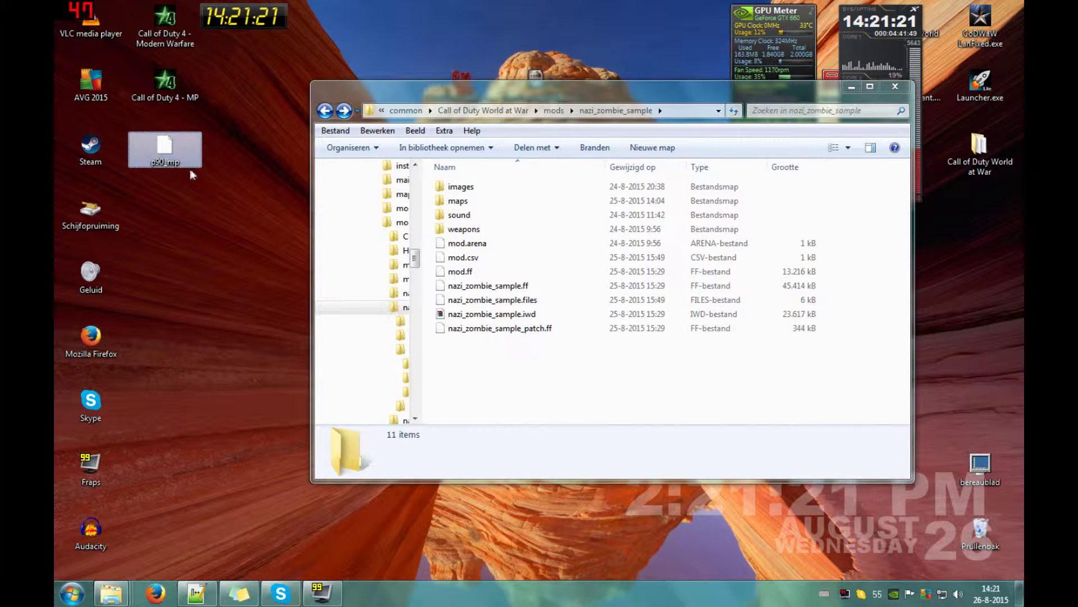
pyautogui.press('F2')
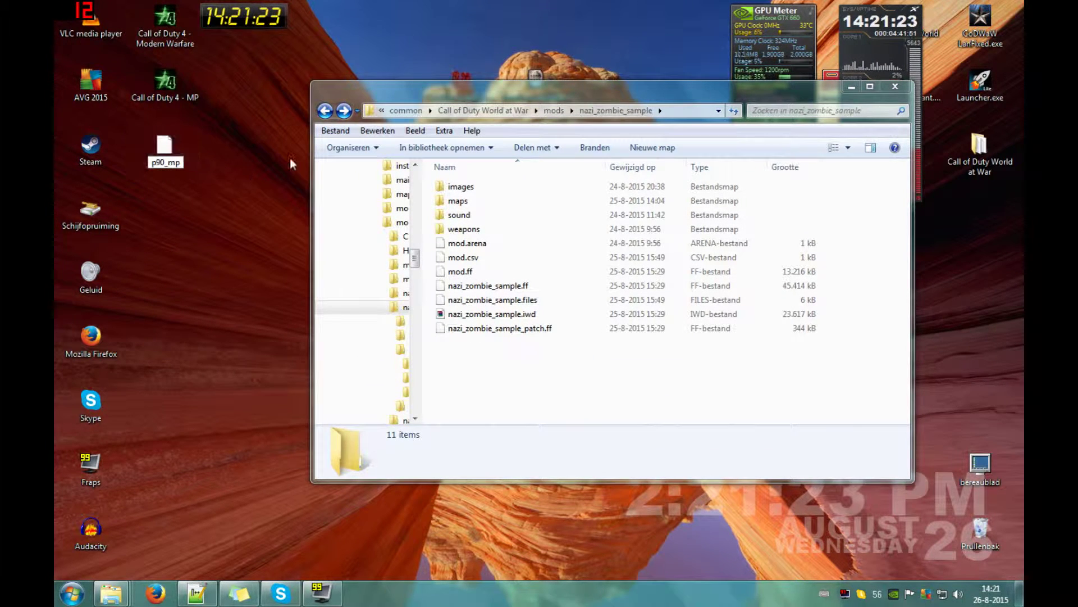
pyautogui.write('p90_')
pyautogui.press('Home')
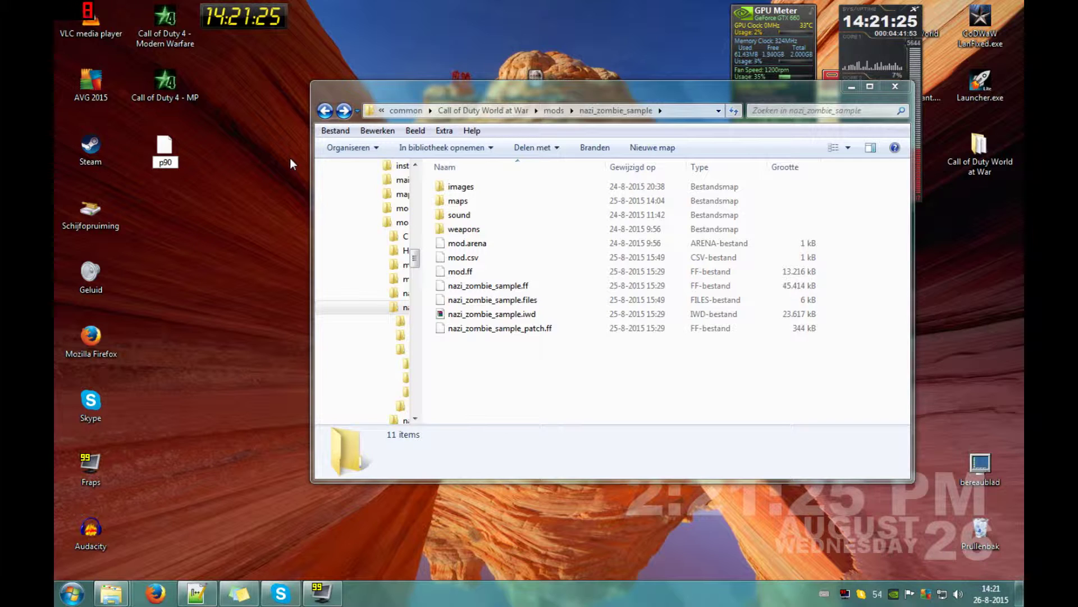
pyautogui.write('zombie_')
pyautogui.press('Return')
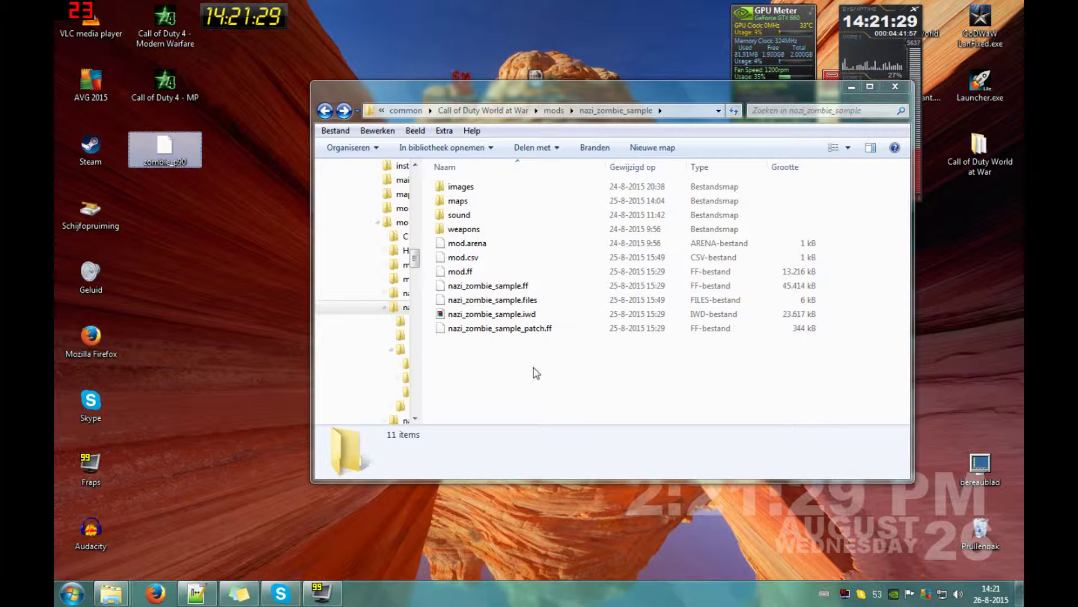
# - Paste a copy of the zombie_p90 weapon file into the nazi_zombie_sample mod's weapons\sp folder
pyautogui.doubleClick(464, 229)
pyautogui.doubleClick(462, 190)
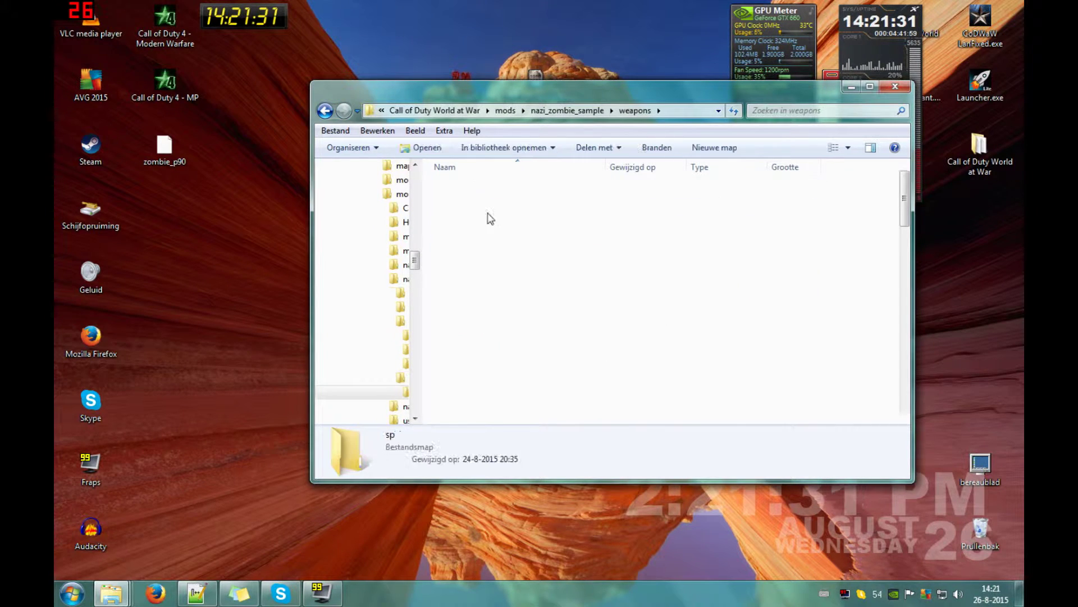
pyautogui.hotkey('ctrl', 'v')
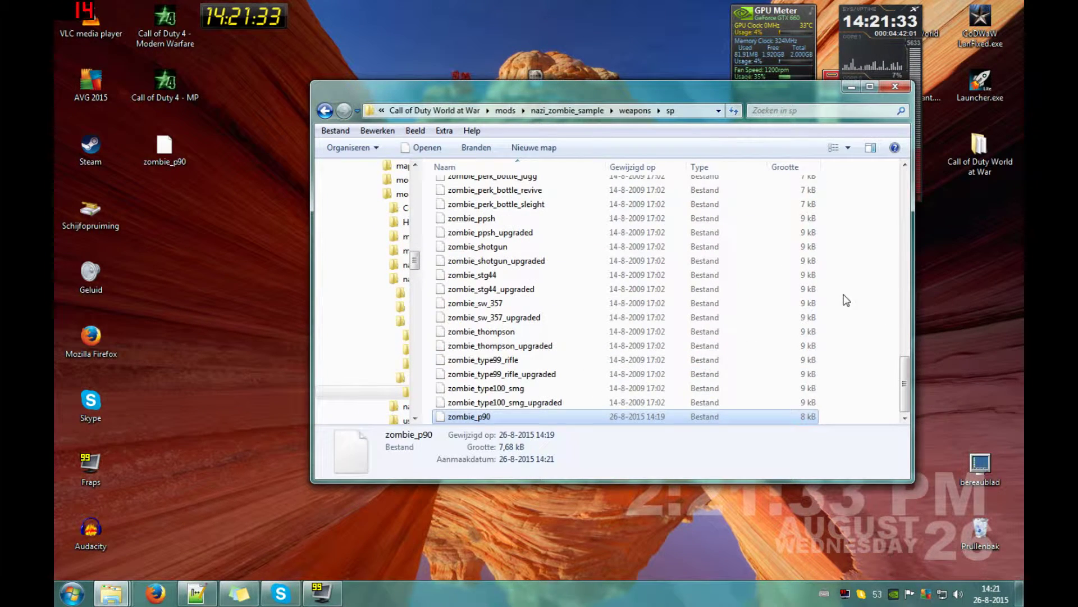
# - Paste the zombie_p90 weapon file into Call of Duty World at War's raw\weapons\sp folder as well
pyautogui.press('BackSpace')
pyautogui.press('BackSpace')
pyautogui.press('BackSpace')
pyautogui.press('BackSpace')
pyautogui.press('r')
pyautogui.press('Return')
pyautogui.press('w')
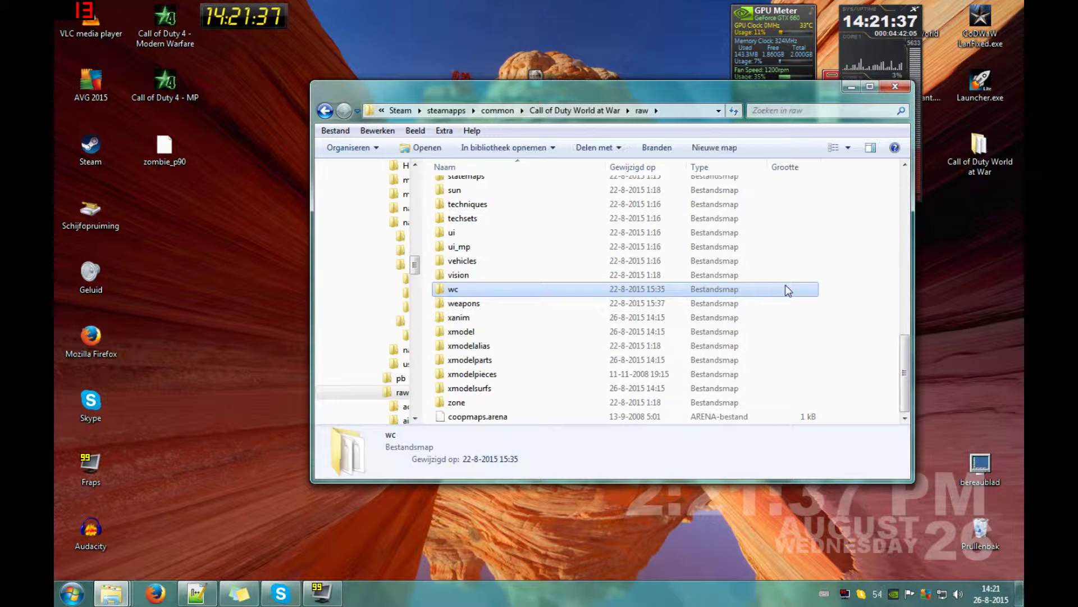
pyautogui.press('e')
pyautogui.press('Return')
pyautogui.press('s')
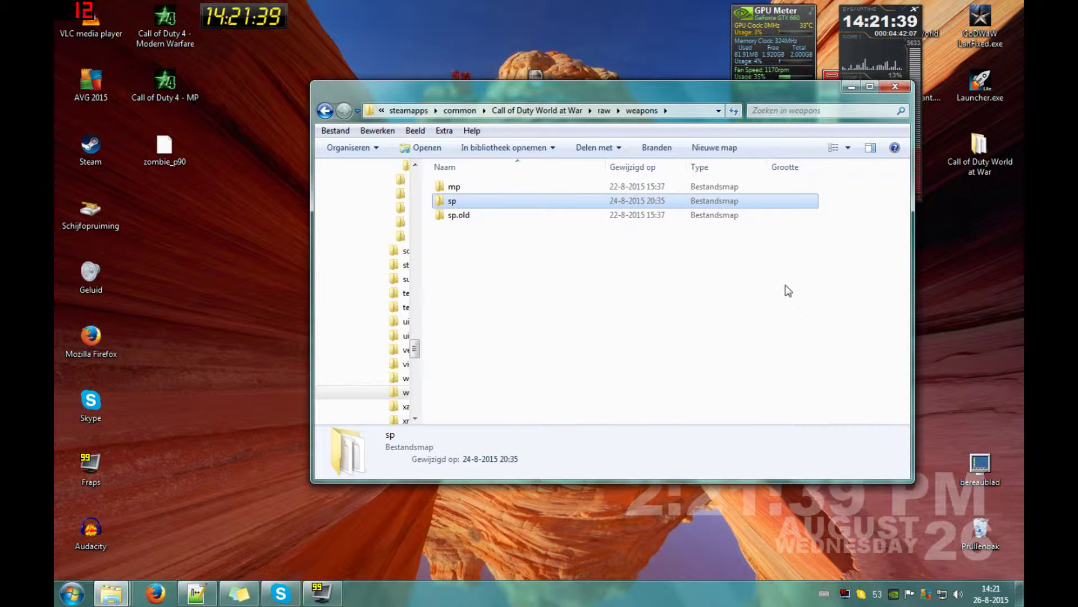
pyautogui.press('Return')
pyautogui.hotkey('ctrl', 'v')
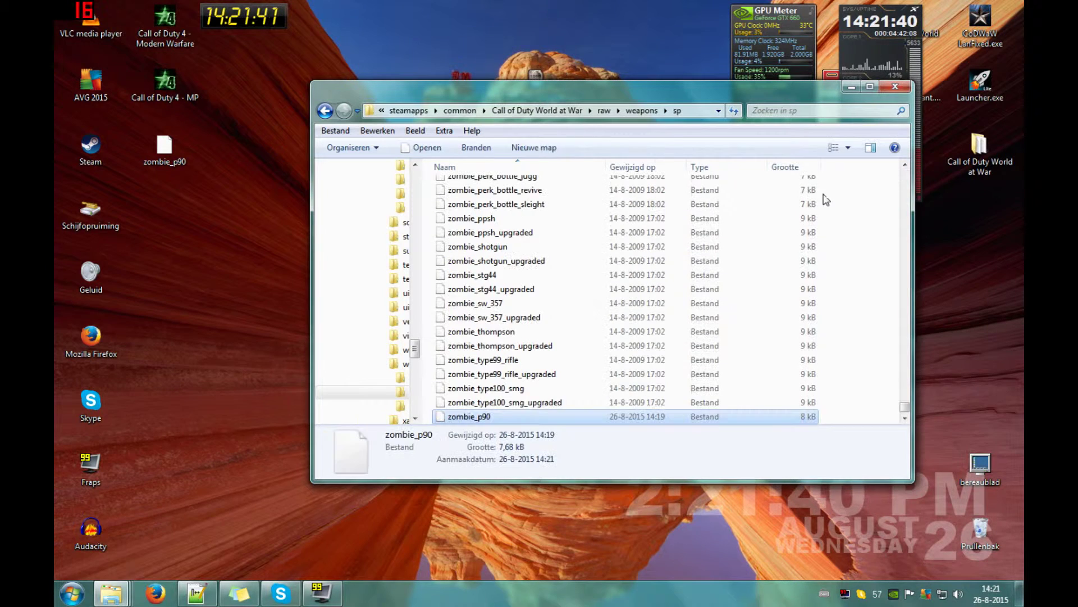
pyautogui.click(859, 248)
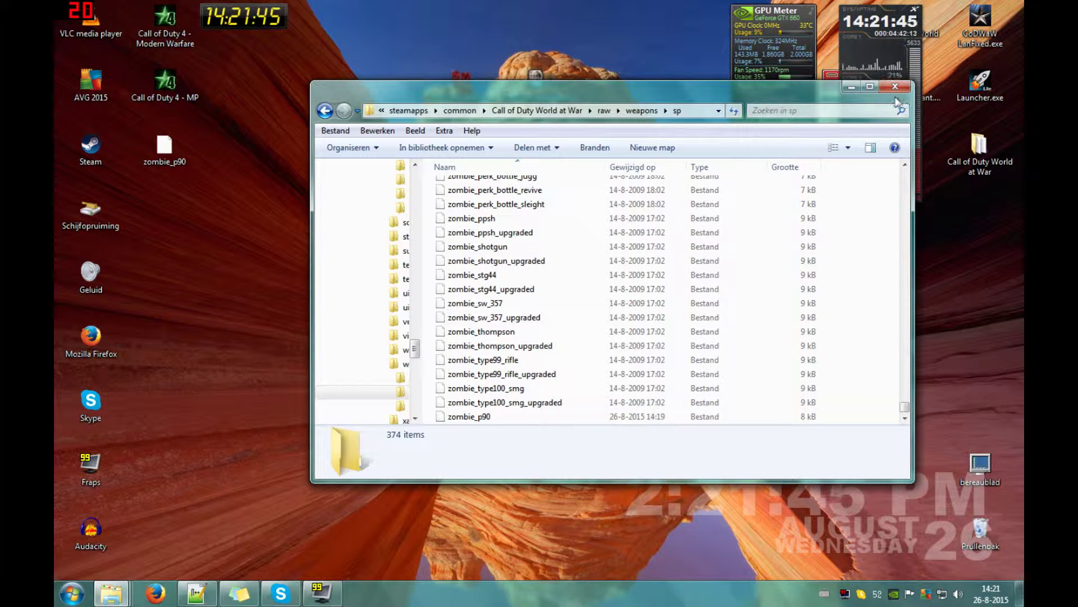
# - Find mw1_guns.csv in the raw\soundaliases folder and open it for editing in Notepad++
pyautogui.press('BackSpace')
pyautogui.press('BackSpace')
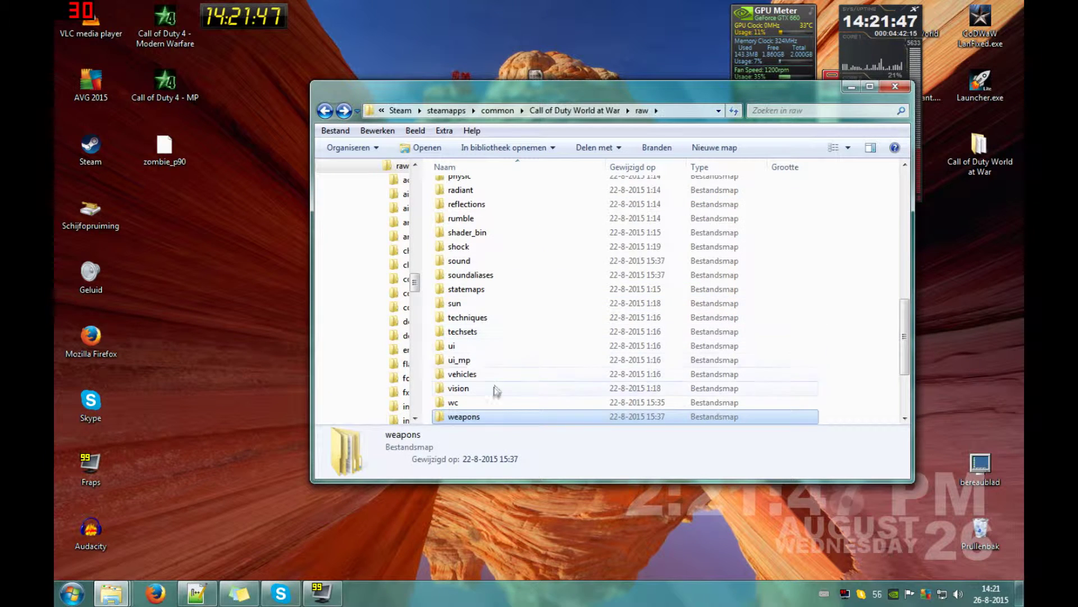
pyautogui.doubleClick(488, 278)
pyautogui.scroll(-7, 514, 276)
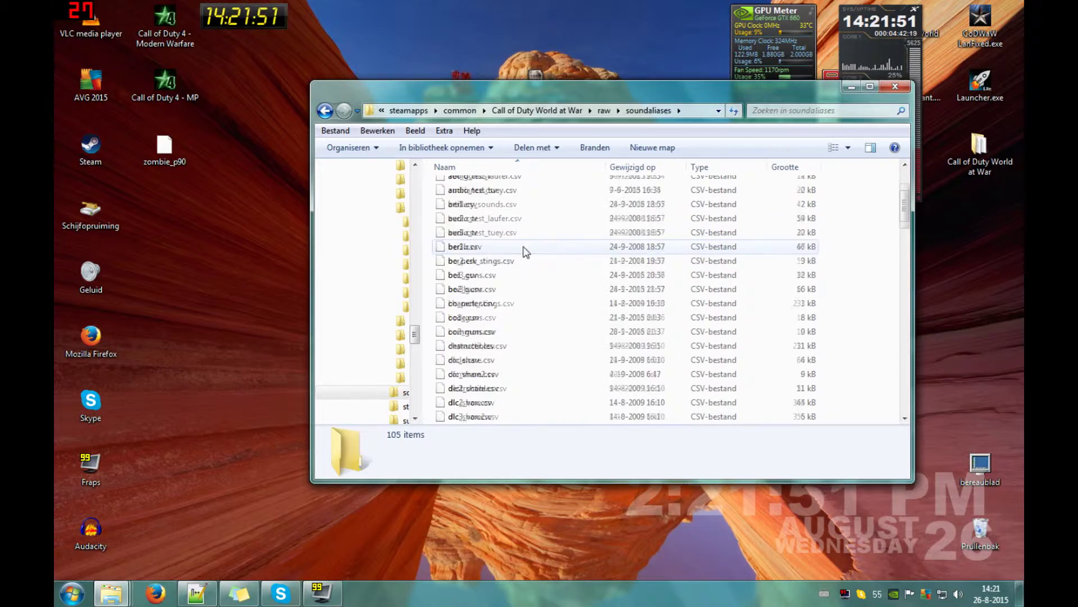
pyautogui.scroll(-4, 516, 277)
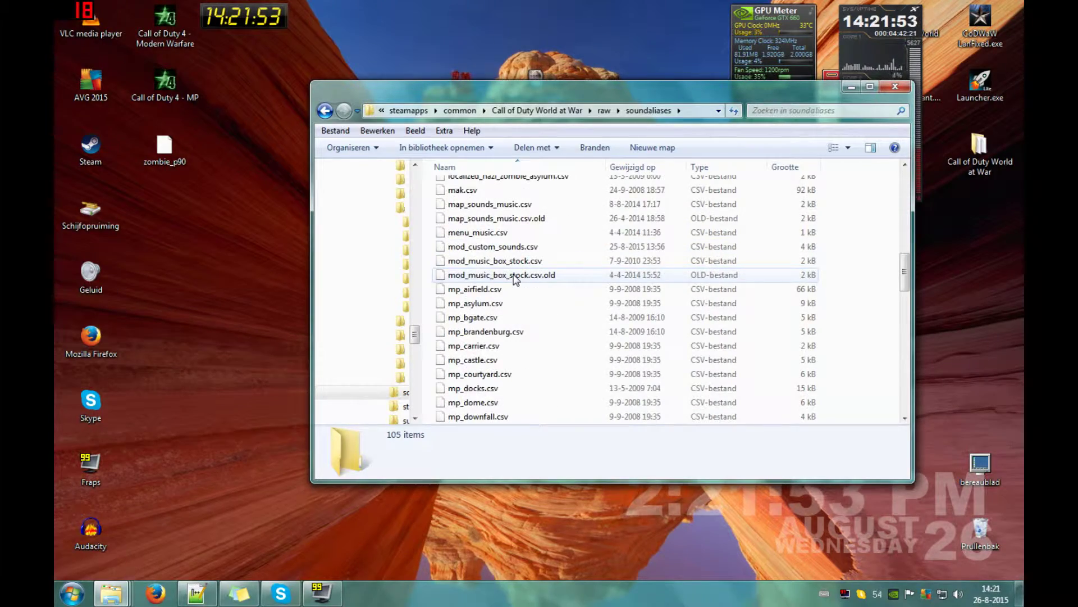
pyautogui.scroll(-10, 514, 277)
pyautogui.click(471, 182)
pyautogui.rightClick(471, 182)
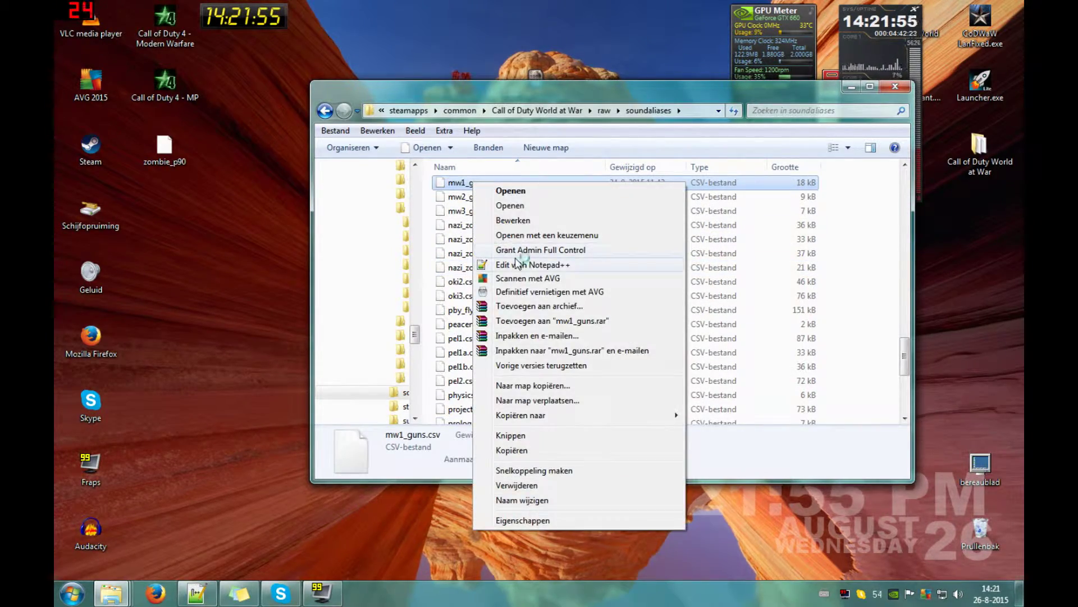
pyautogui.click(517, 264)
pyautogui.scroll(-1, 202, 273)
pyautogui.click(202, 273)
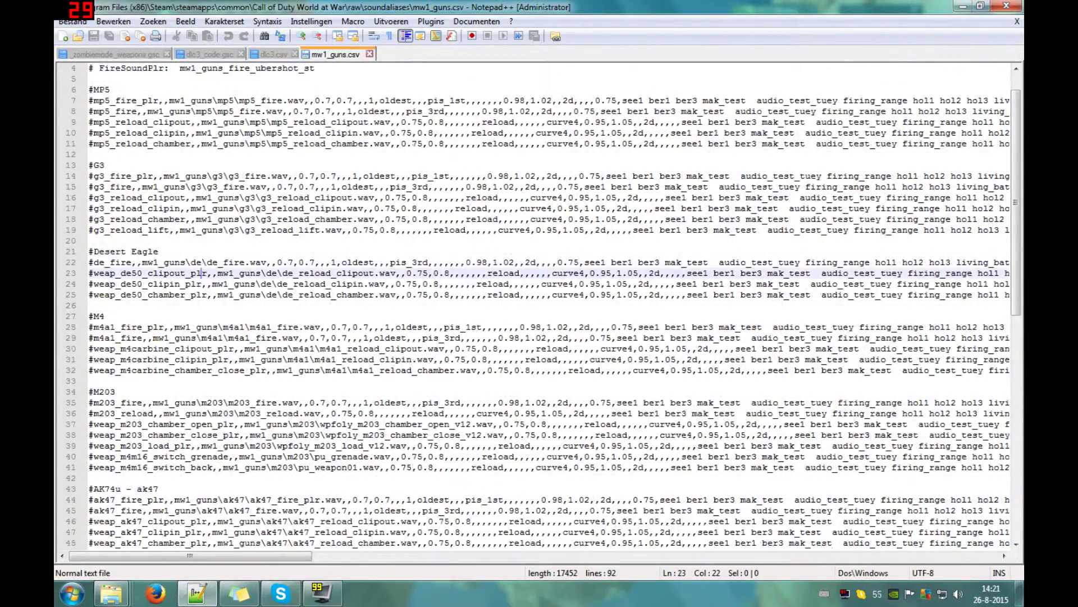
# - Duplicate the MP5 sound alias block directly above the G3 block and change the copy's heading to #p90
pyautogui.scroll(-6, 533, 304)
pyautogui.scroll(-9, 534, 303)
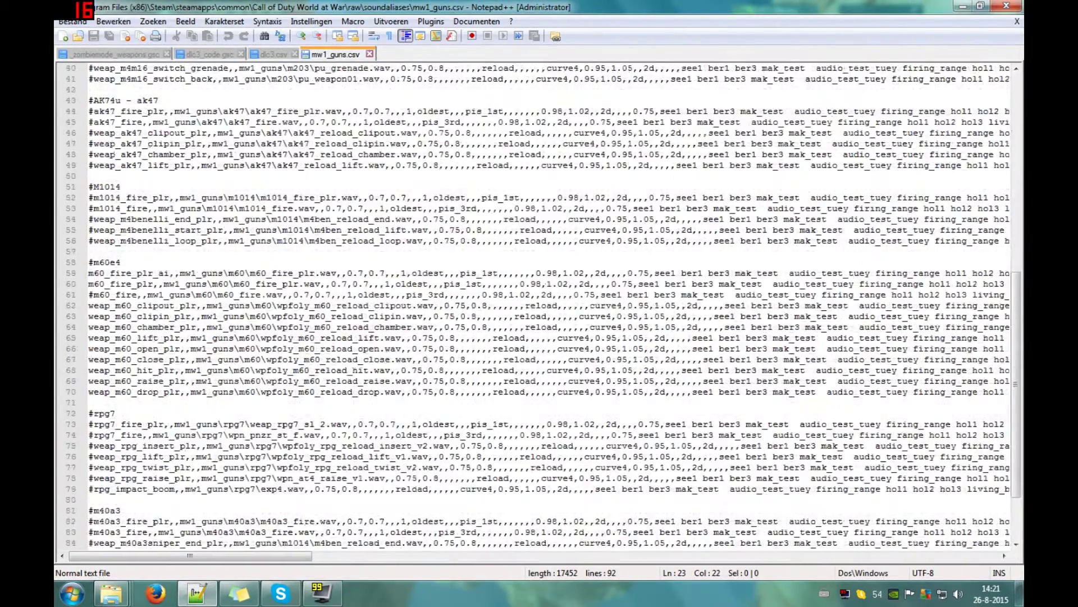
pyautogui.scroll(7, 534, 303)
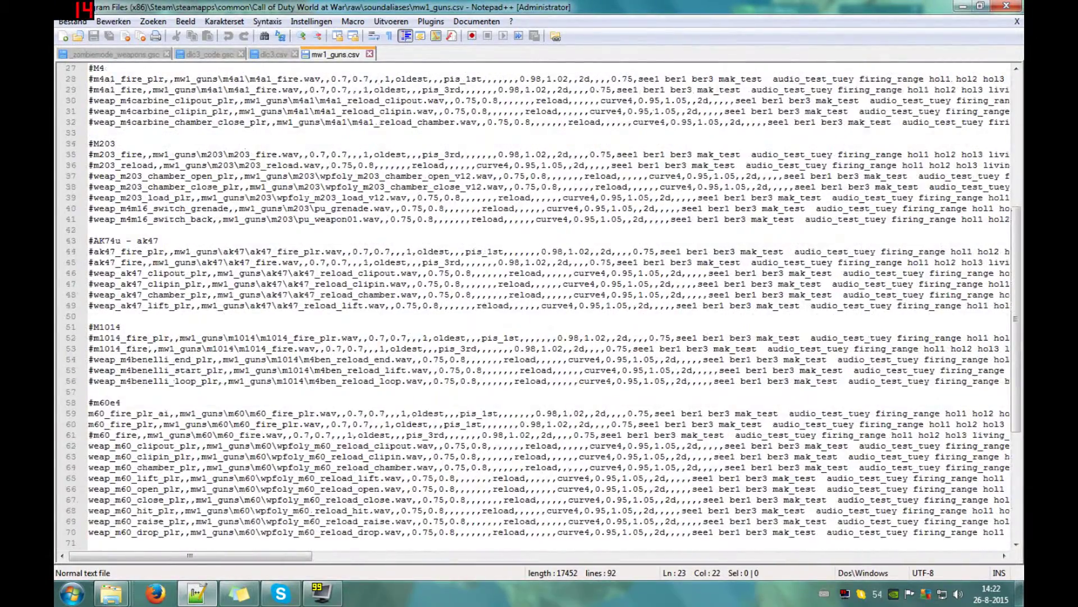
pyautogui.scroll(-5, 201, 306)
pyautogui.scroll(15, 200, 306)
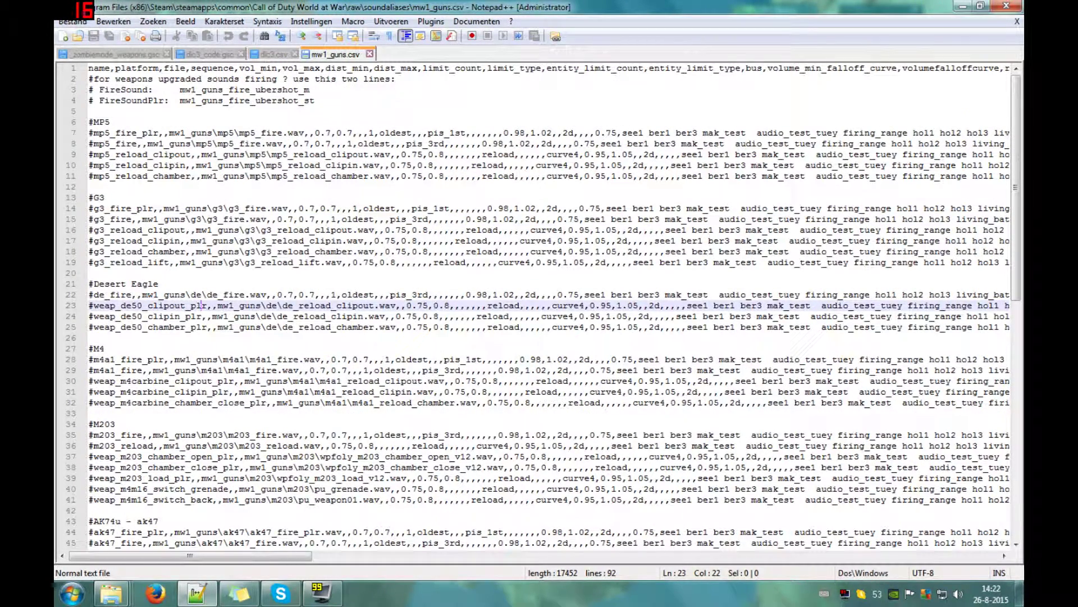
pyautogui.moveTo(88, 187); pyautogui.dragTo(88, 121)
pyautogui.hotkey('ctrl', 'c')
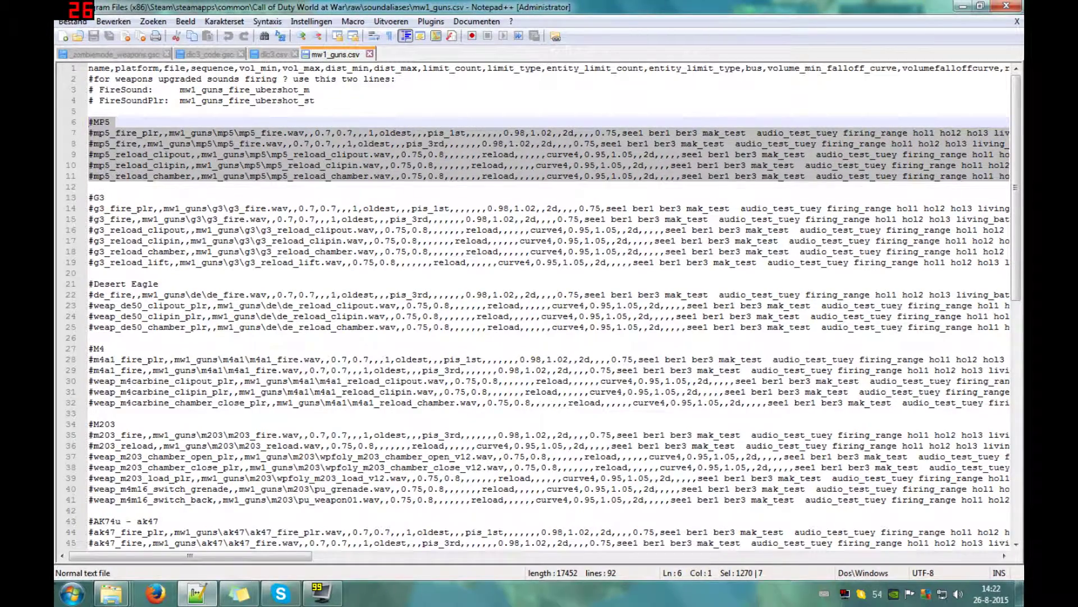
pyautogui.click(88, 186)
pyautogui.press('Return')
pyautogui.press('Return')
pyautogui.press('Up')
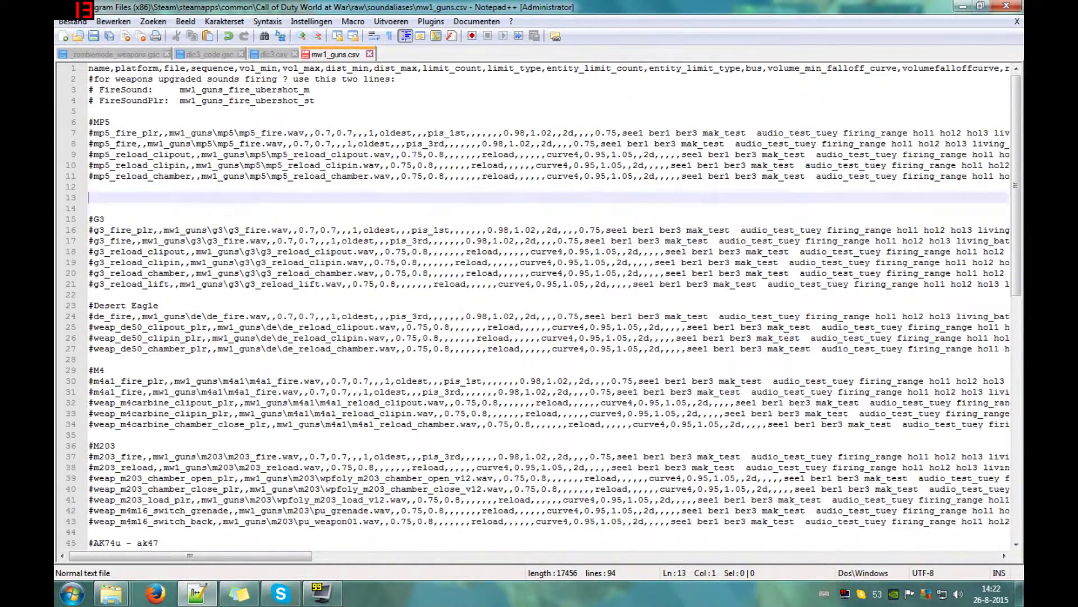
pyautogui.hotkey('ctrl', 'v')
pyautogui.click(110, 198)
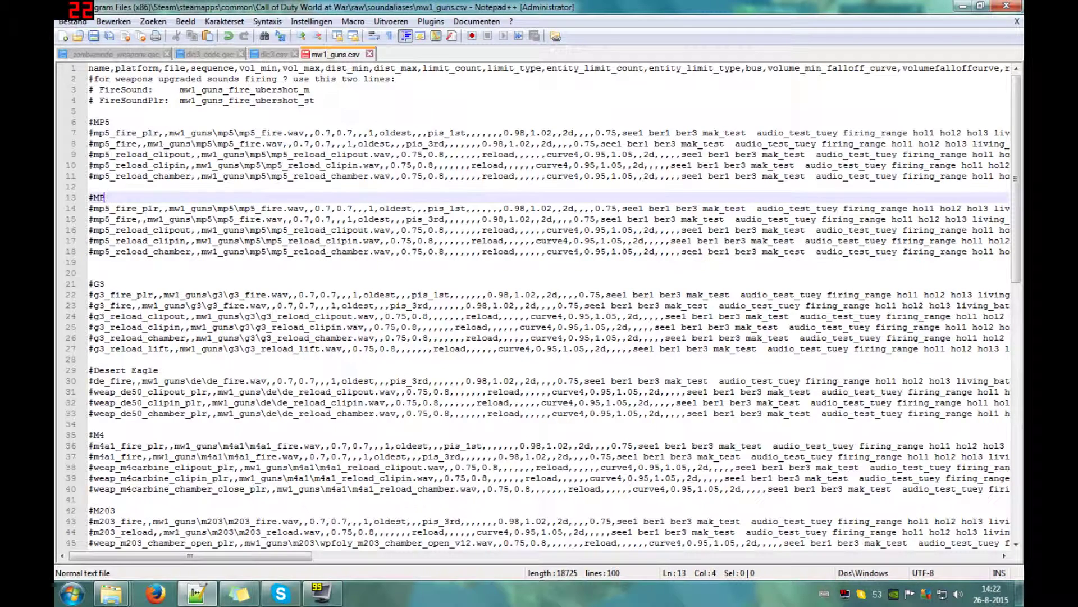
pyautogui.write('p90')
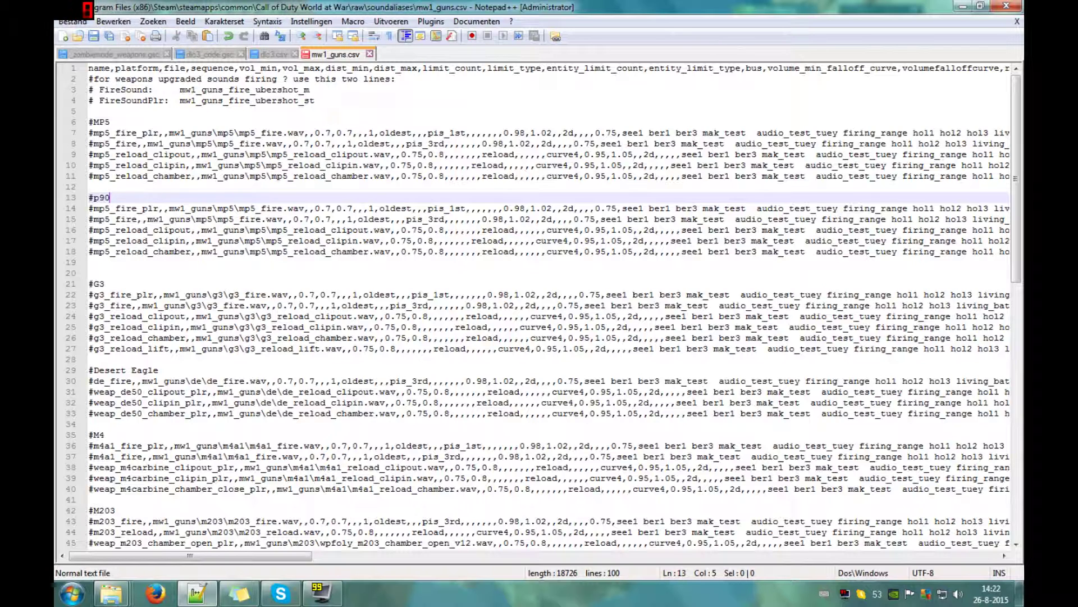
# - Change the alias name on the first line of the #p90 block to p90_fire, without the leading comment mark
pyautogui.moveTo(159, 209); pyautogui.dragTo(91, 209)
pyautogui.write('p90')
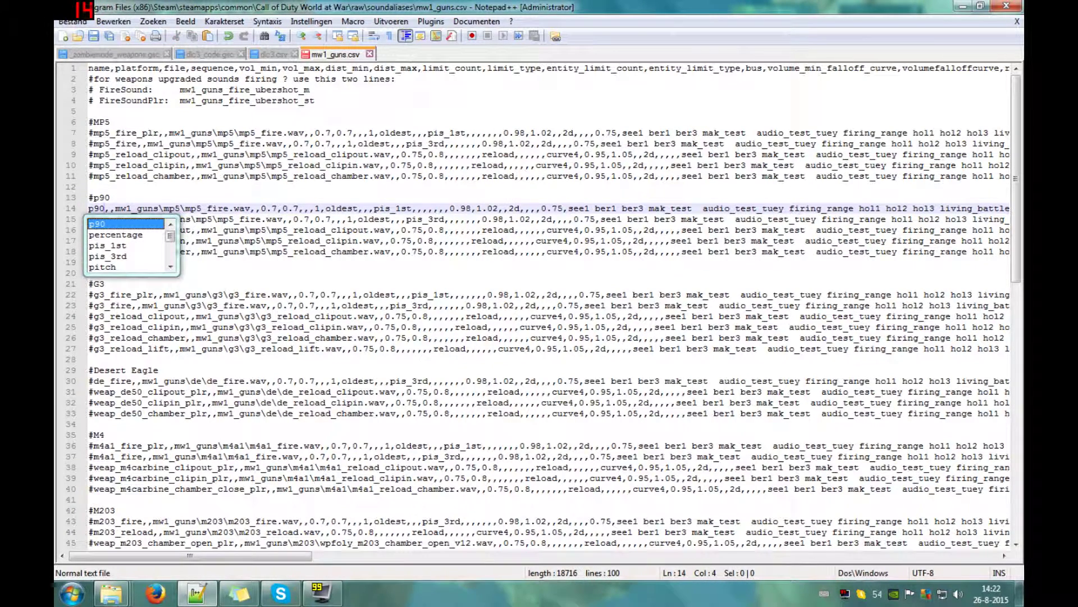
pyautogui.write('_fire')
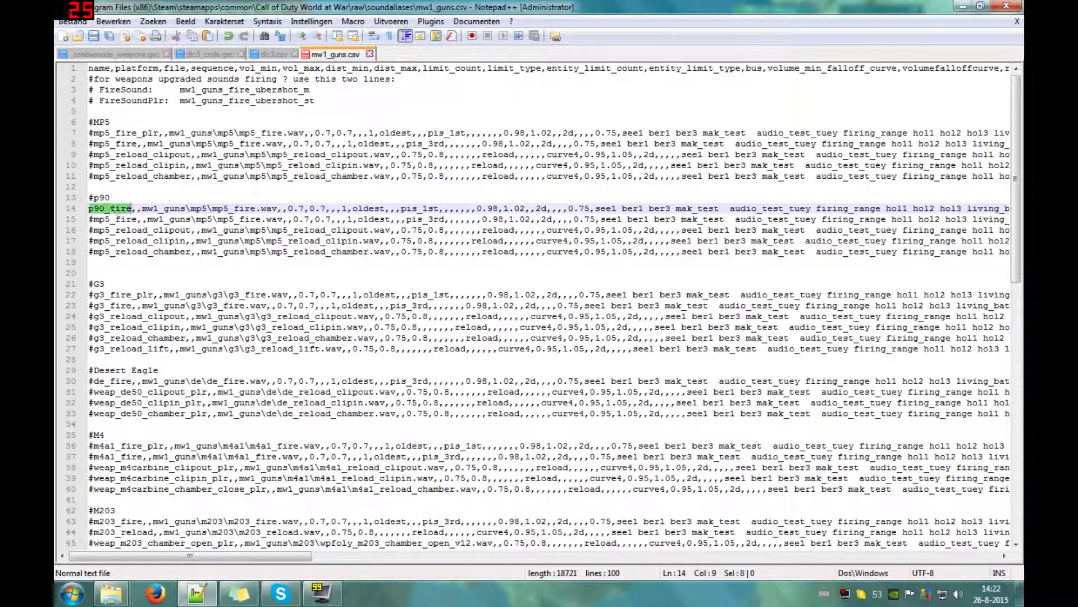
# - Set the p90_fire alias's sound path to mw1_guns\p90\p90_fire.wav and close mw1_guns.csv
pyautogui.doubleClick(199, 208)
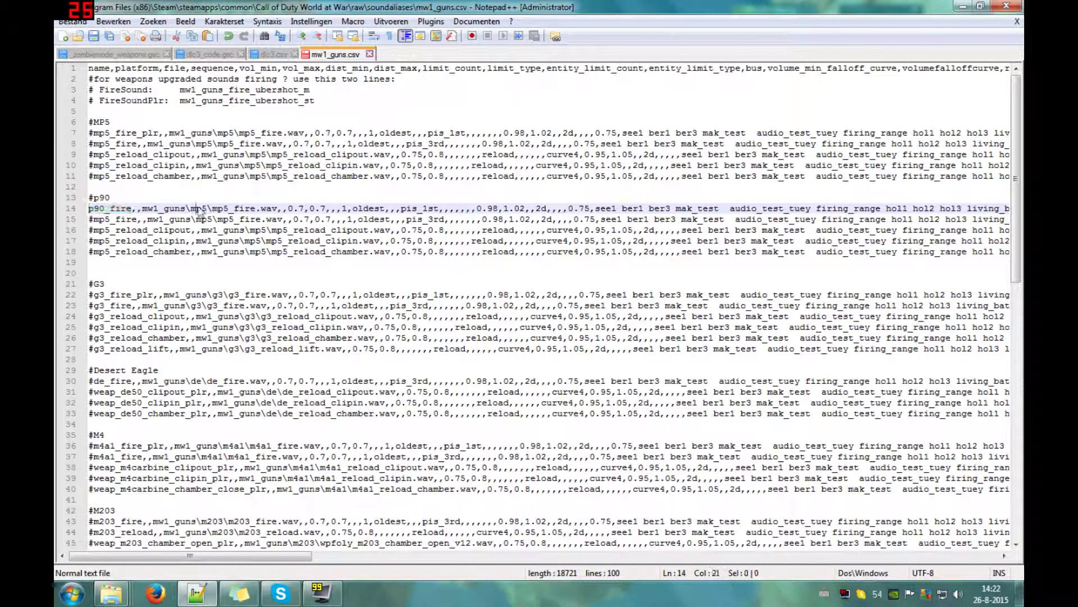
pyautogui.write('p90')
pyautogui.press('Right')
pyautogui.press('Right')
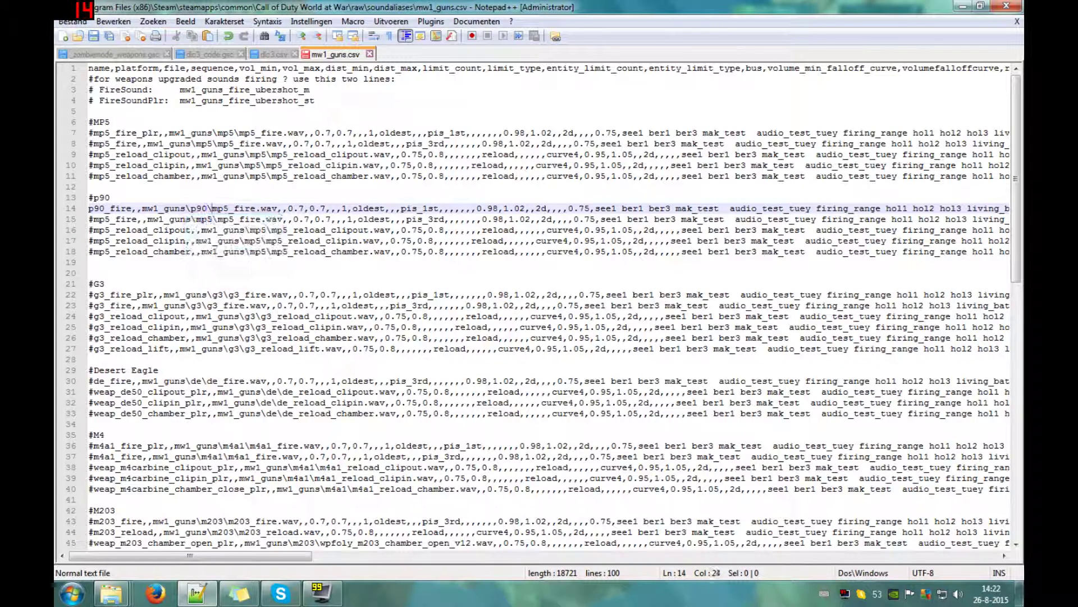
pyautogui.hotkey('shift', 'Right')
pyautogui.hotkey('shift', 'Right')
pyautogui.hotkey('shift', 'Right')
pyautogui.write('p90_fire')
pyautogui.press('Up')
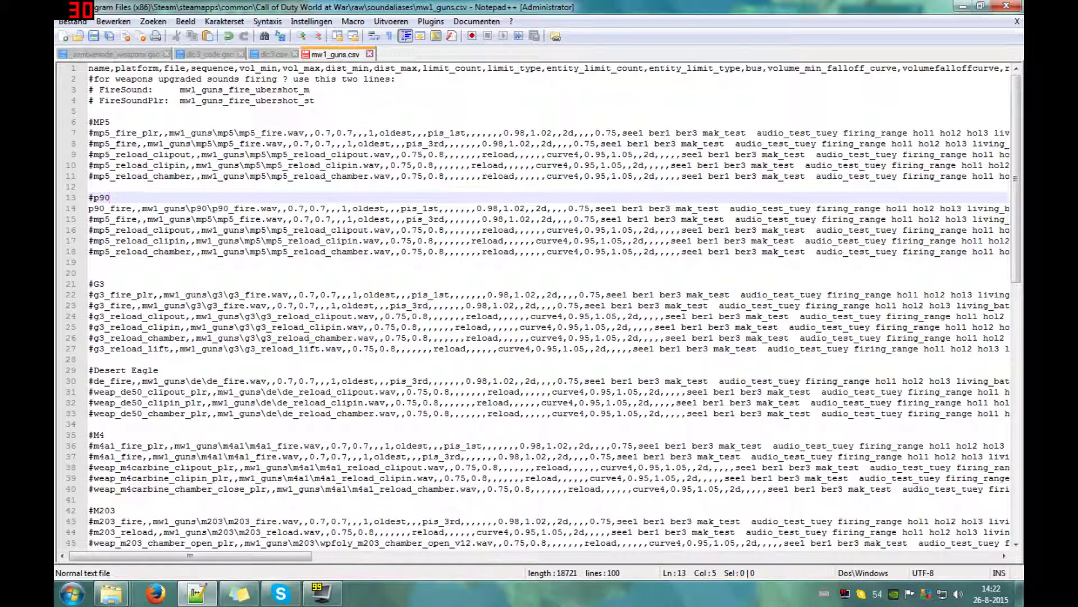
pyautogui.click(370, 55)
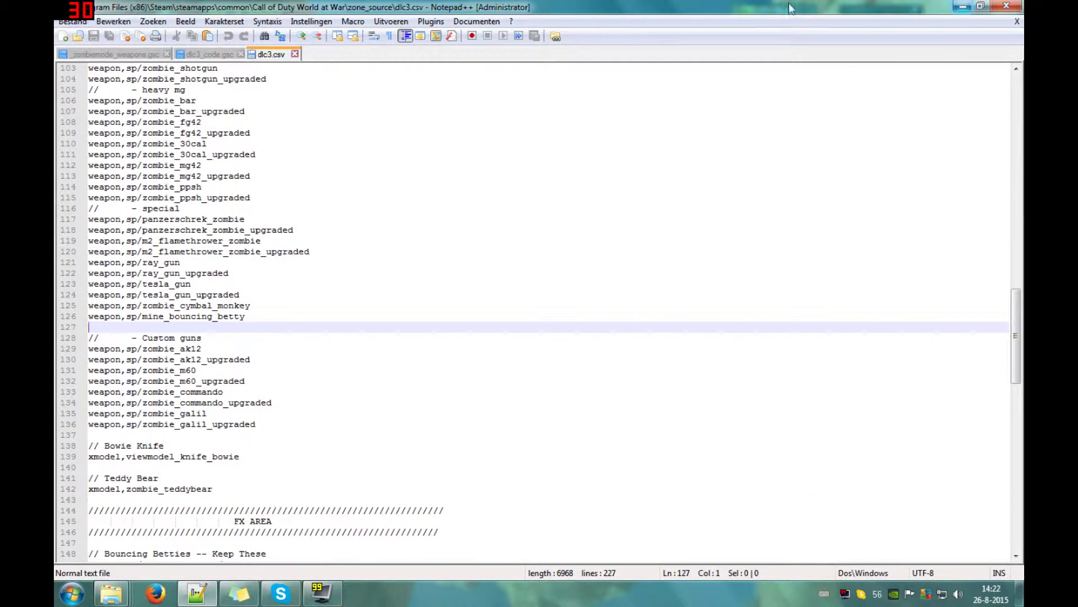
# - Find mod.csv in the mods\nazi_zombie_sample folder and open it in Notepad++
pyautogui.click(962, 6)
pyautogui.press('BackSpace')
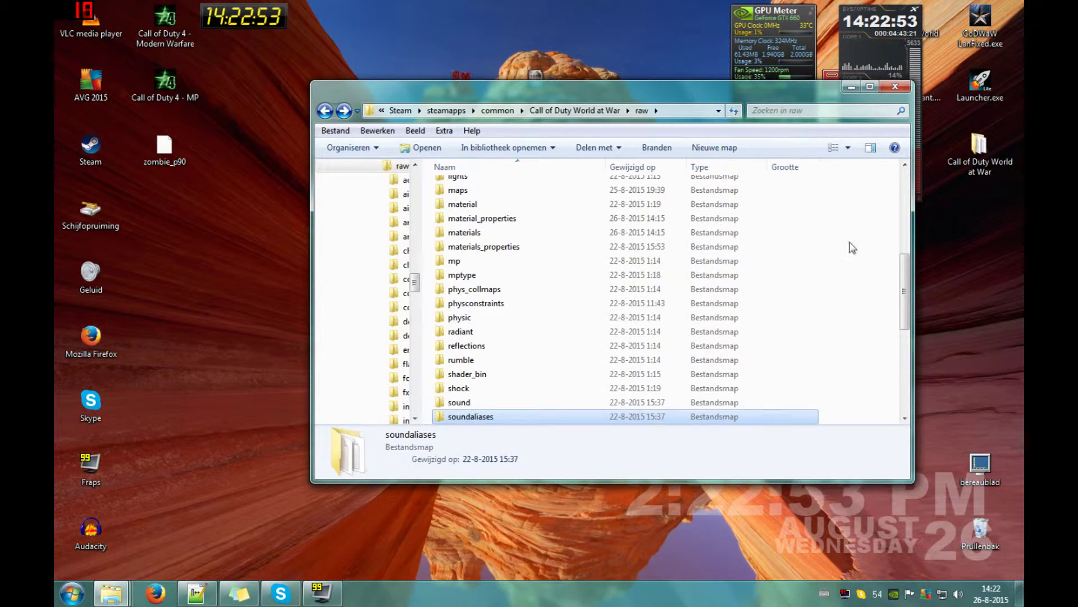
pyautogui.press('BackSpace')
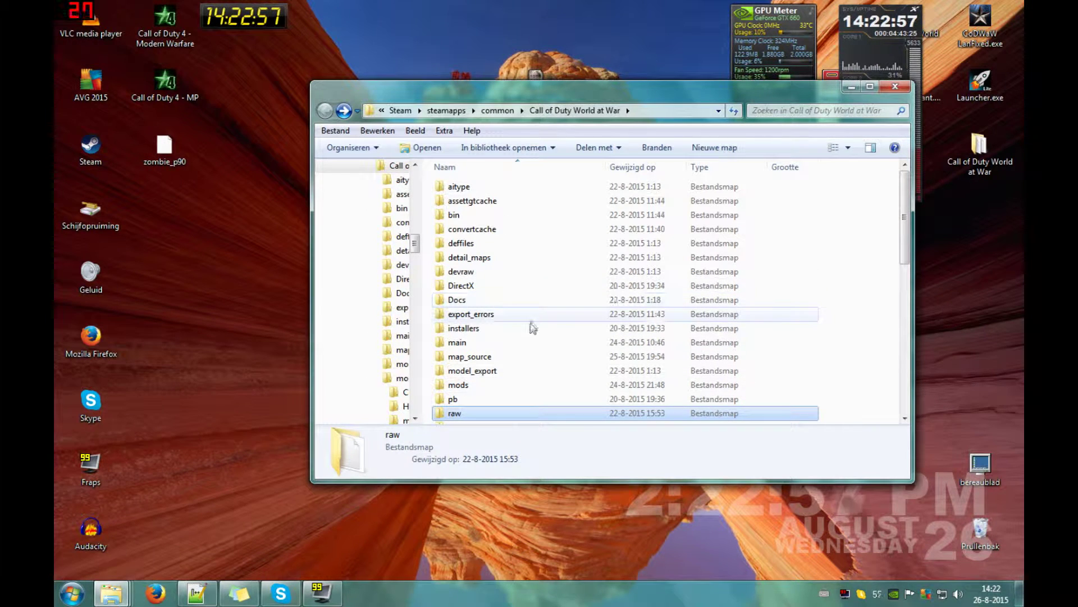
pyautogui.doubleClick(470, 386)
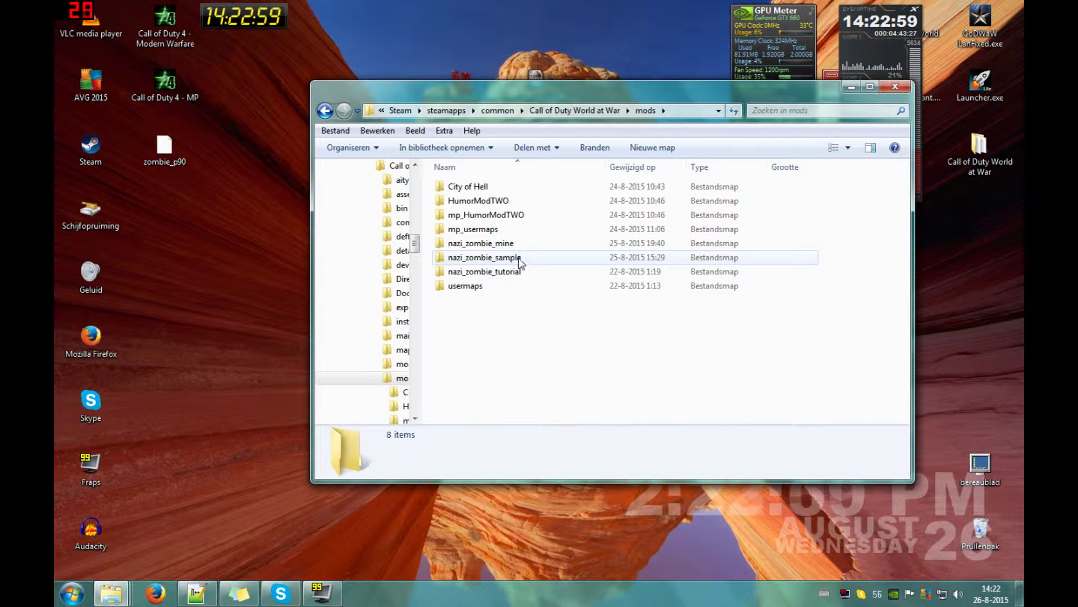
pyautogui.doubleClick(489, 257)
pyautogui.rightClick(455, 259)
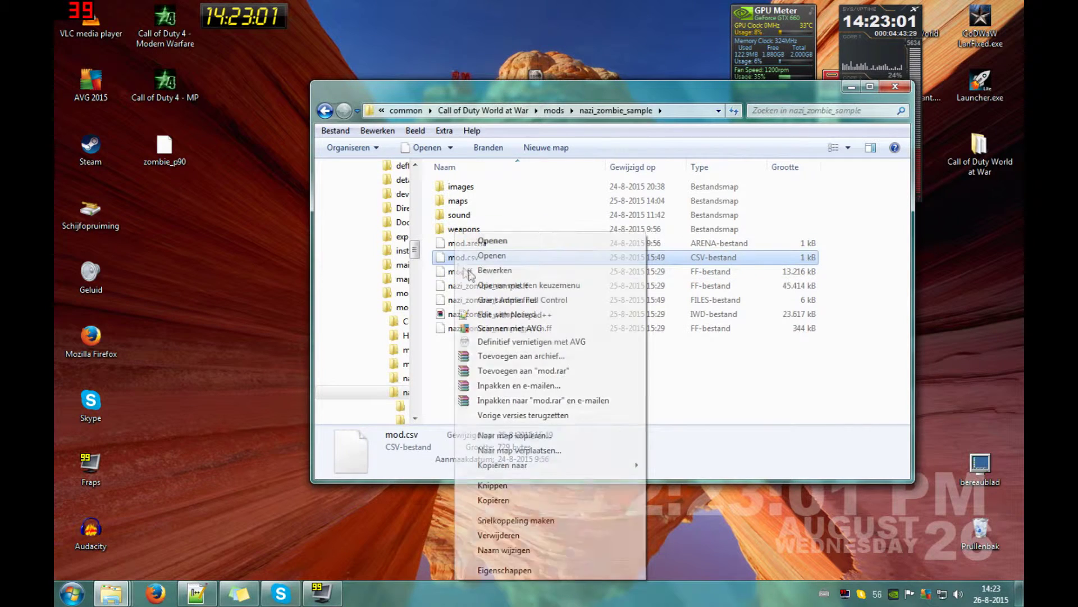
pyautogui.click(489, 315)
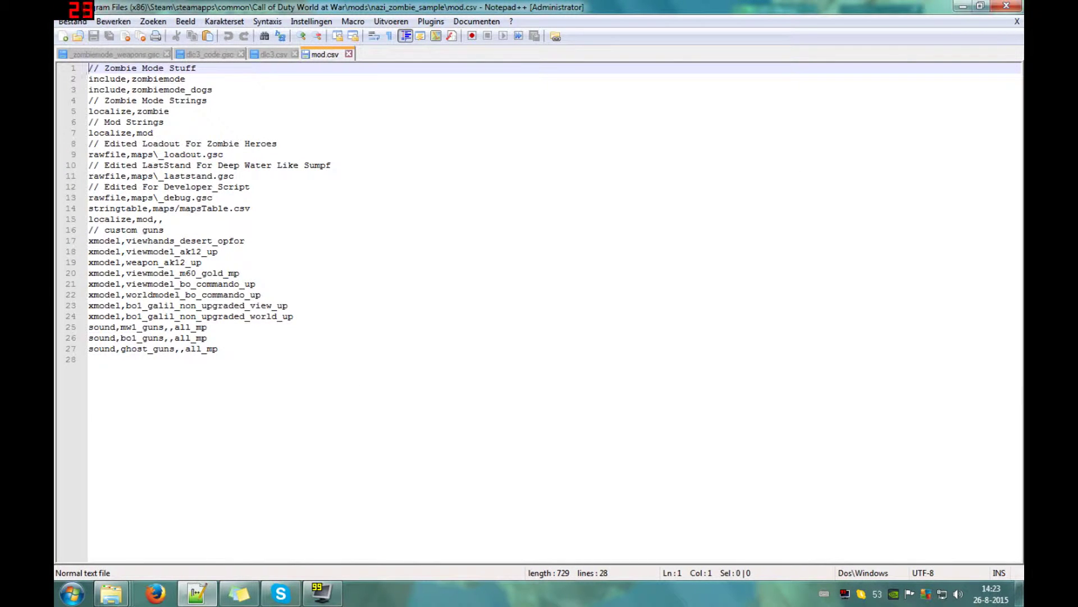
# - Check the mw1_guns sound entry in mod.csv and close the file
pyautogui.moveTo(89, 326); pyautogui.dragTo(164, 327)
pyautogui.press('End')
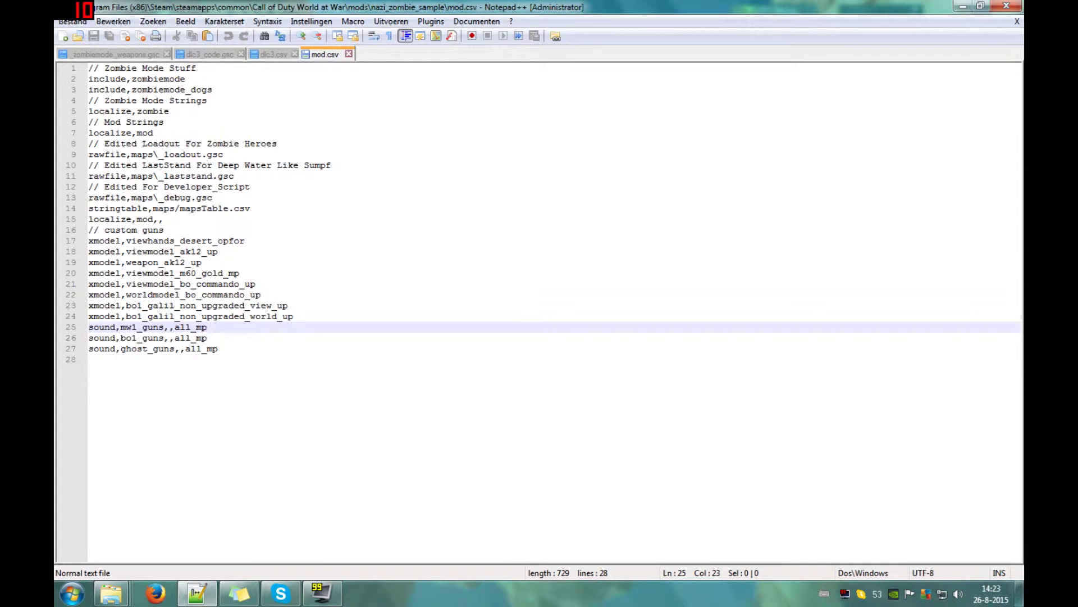
pyautogui.click(350, 53)
pyautogui.click(964, 5)
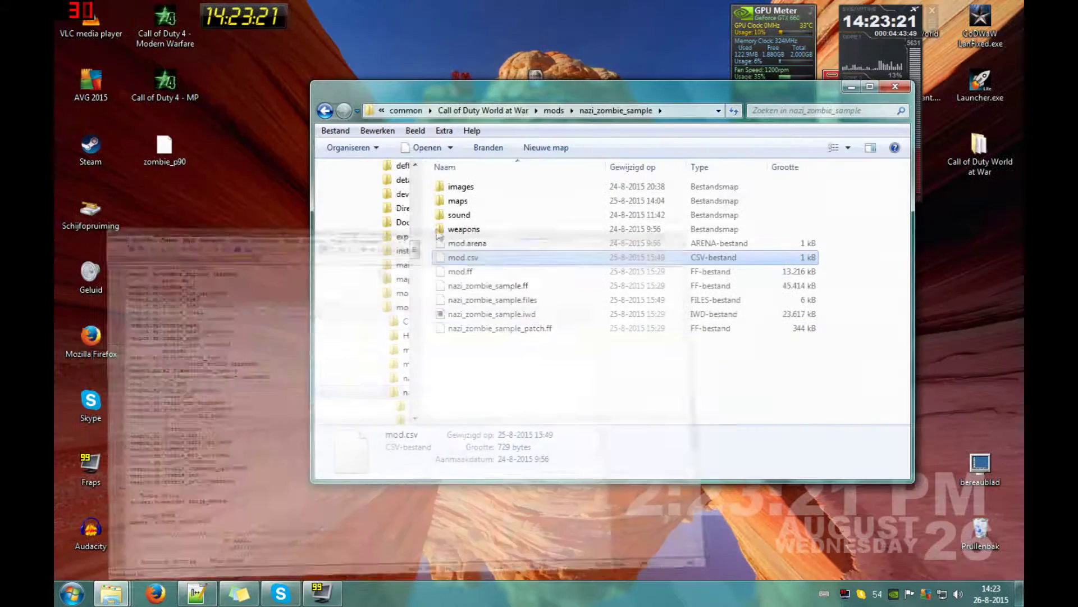
# - Locate dlc3_code.gsc and _zombiemode_weapons.gsc in World at War's raw\maps folder
pyautogui.press('BackSpace')
pyautogui.press('BackSpace')
pyautogui.press('Down')
pyautogui.press('Down')
pyautogui.press('Return')
pyautogui.write('maps')
pyautogui.press('Return')
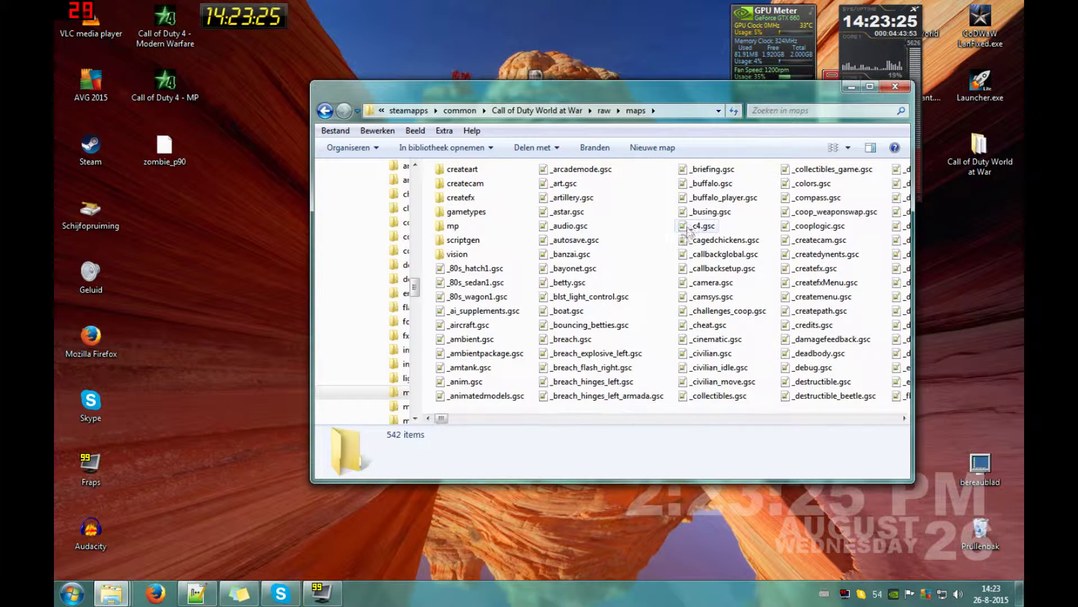
pyautogui.scroll(-3, 702, 278)
pyautogui.write('dlc3')
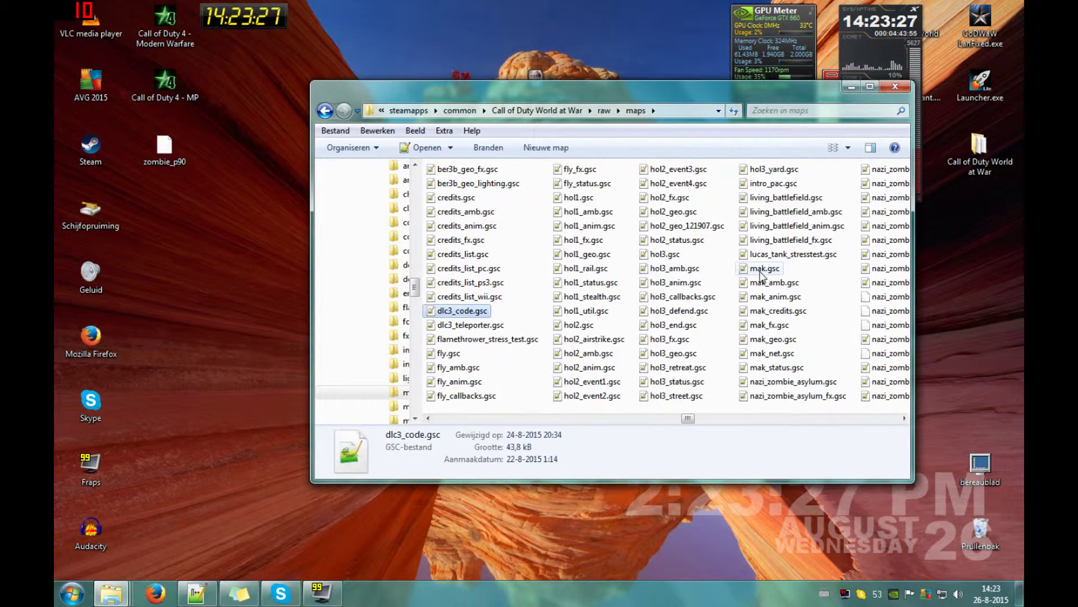
pyautogui.write('_zombiemode_w')
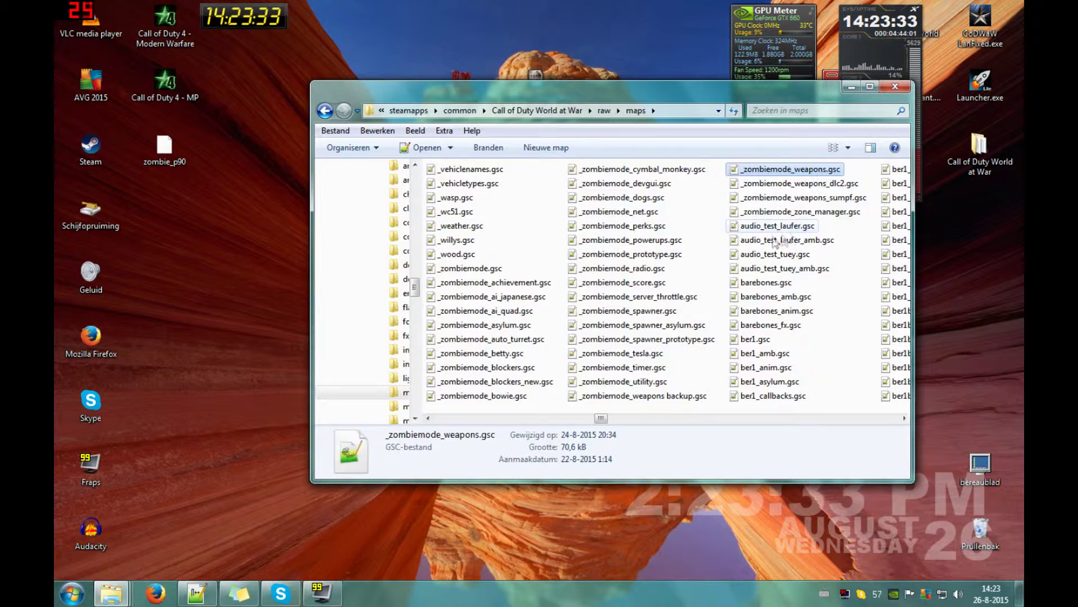
# - Locate dlc3.csv in World at War's zone_source folder
pyautogui.press('BackSpace')
pyautogui.press('BackSpace')
pyautogui.scroll(-4, 496, 396)
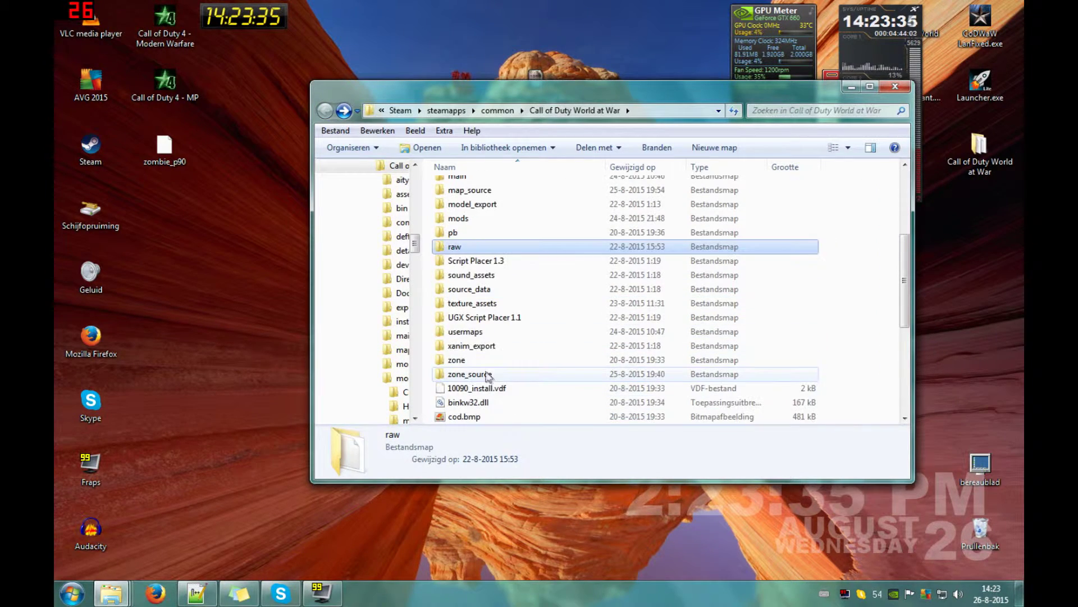
pyautogui.doubleClick(483, 375)
pyautogui.write('d')
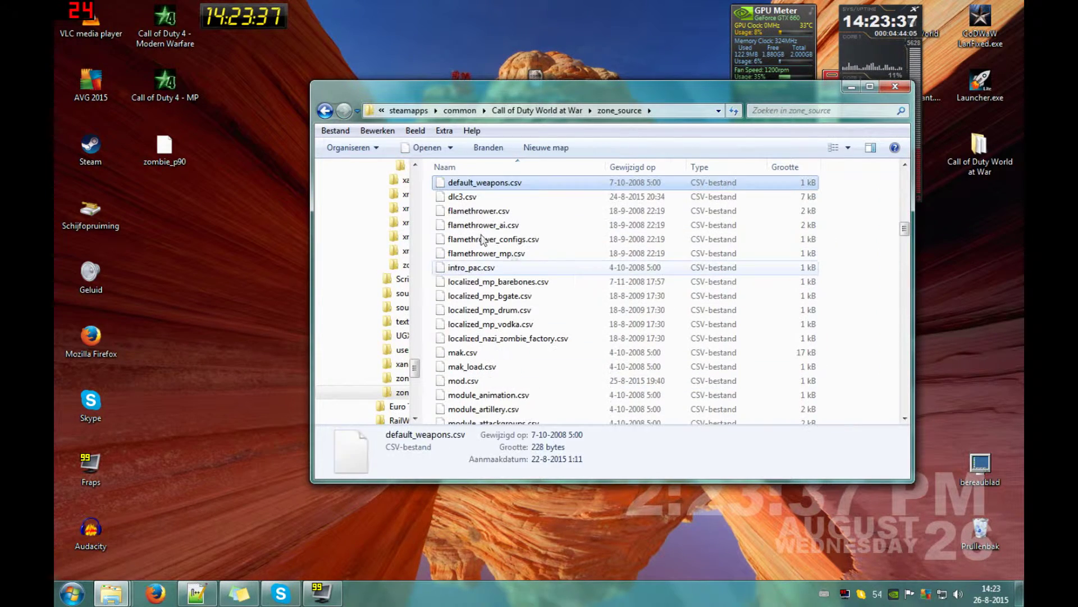
pyautogui.write('l')
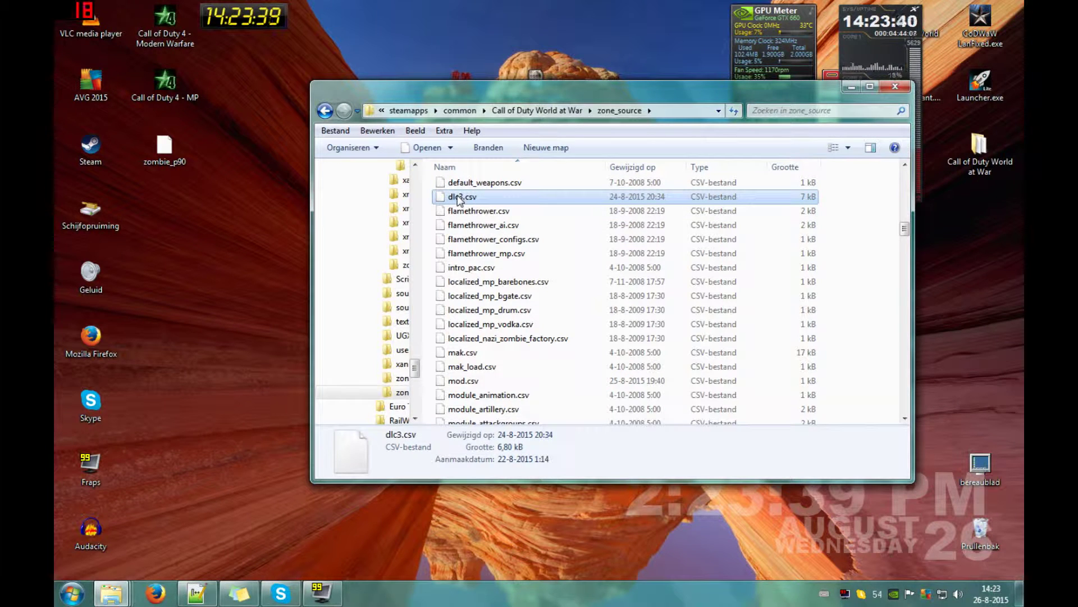
# - Look through the nazi_zombie_sample mod's maps folder for its script files and return to the mod folder
pyautogui.press('BackSpace')
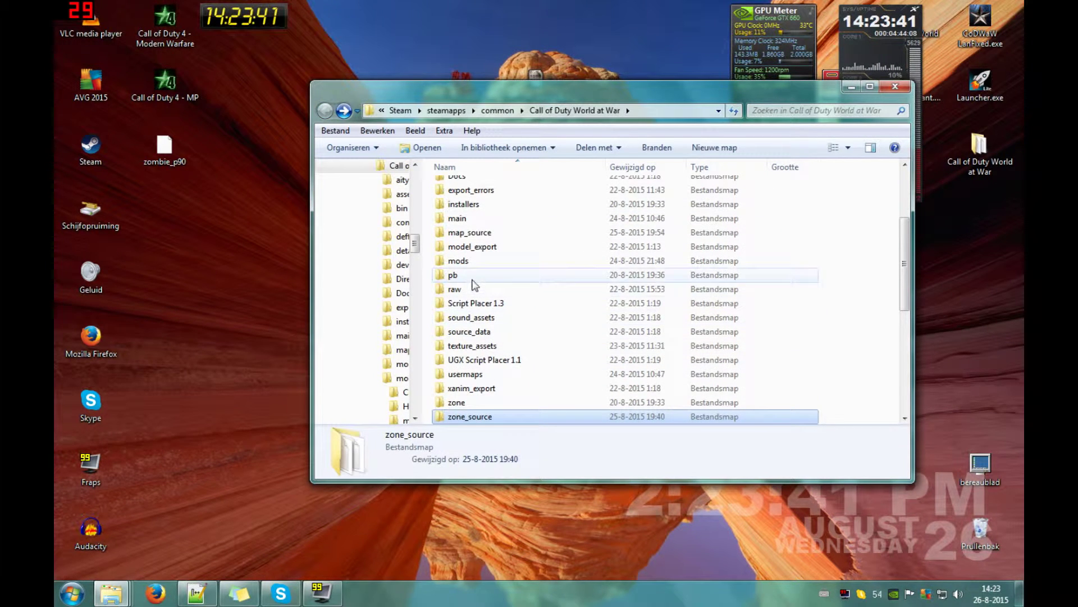
pyautogui.doubleClick(472, 262)
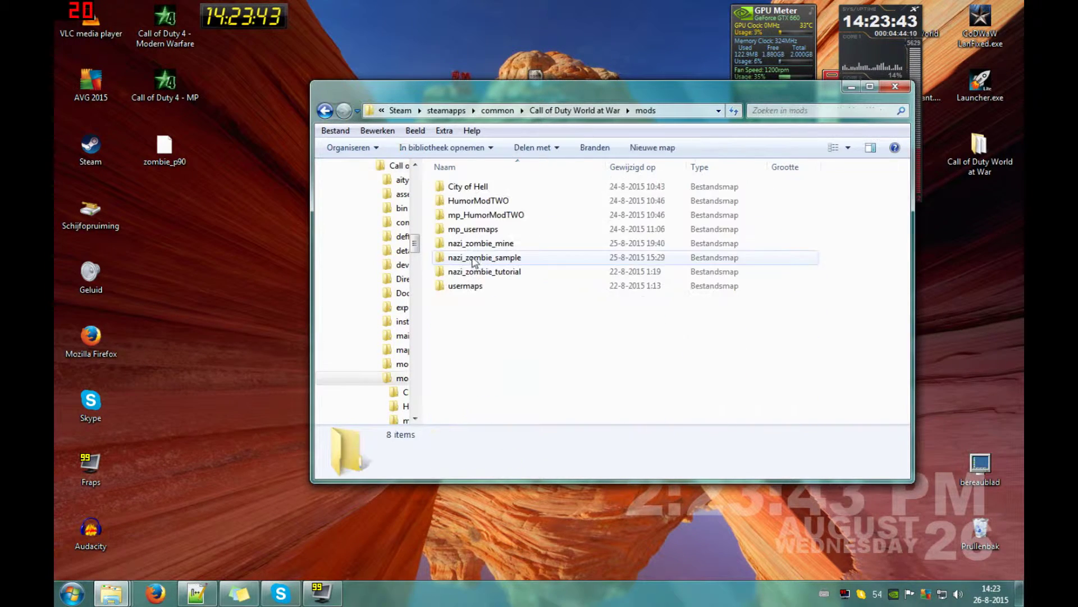
pyautogui.doubleClick(513, 259)
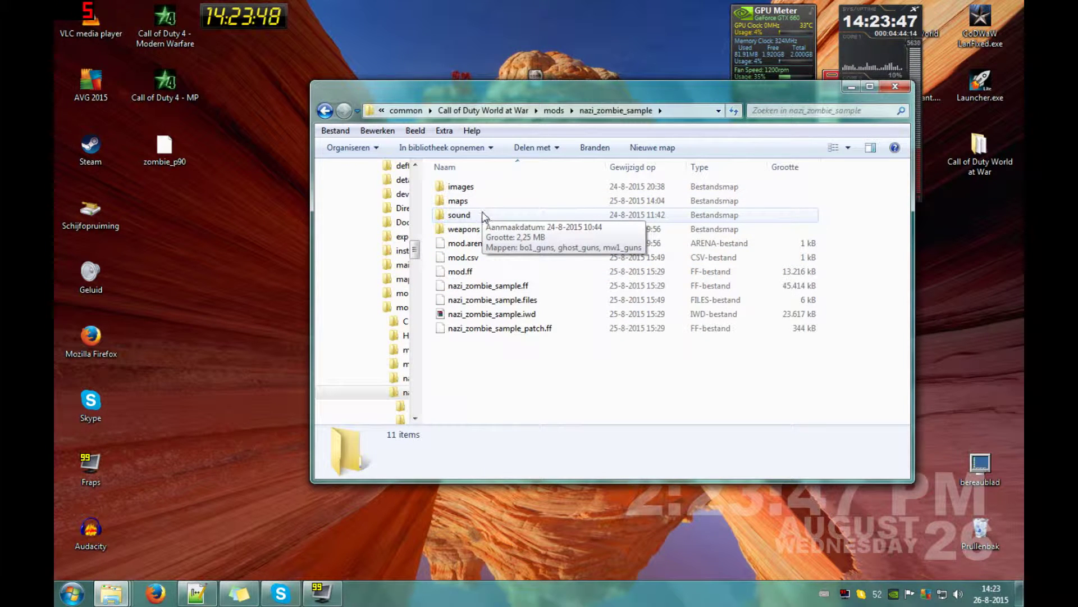
pyautogui.click(460, 203)
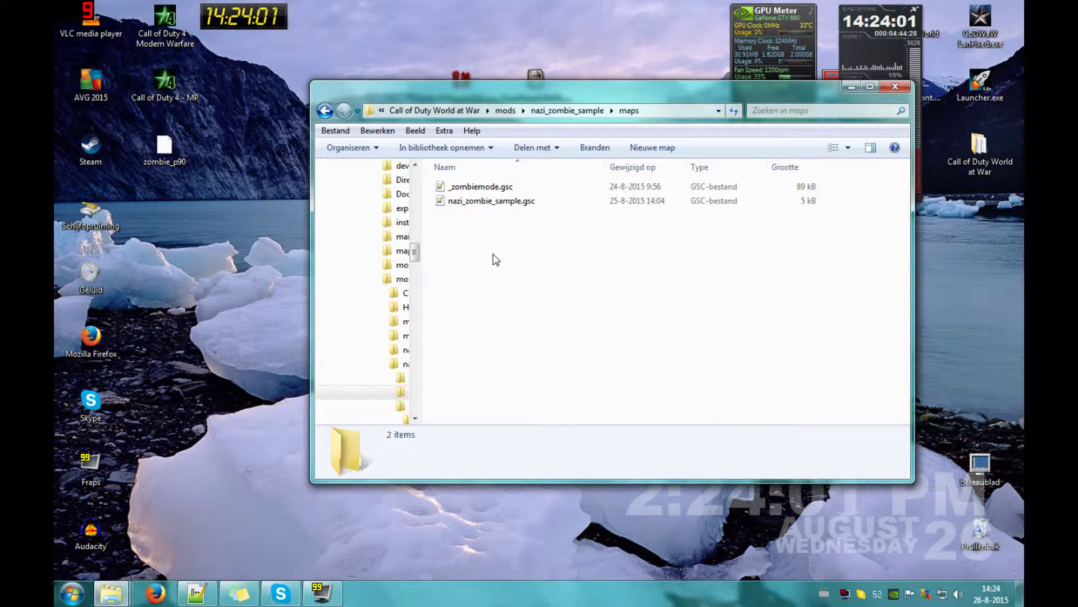
pyautogui.press('BackSpace')
pyautogui.press('BackSpace')
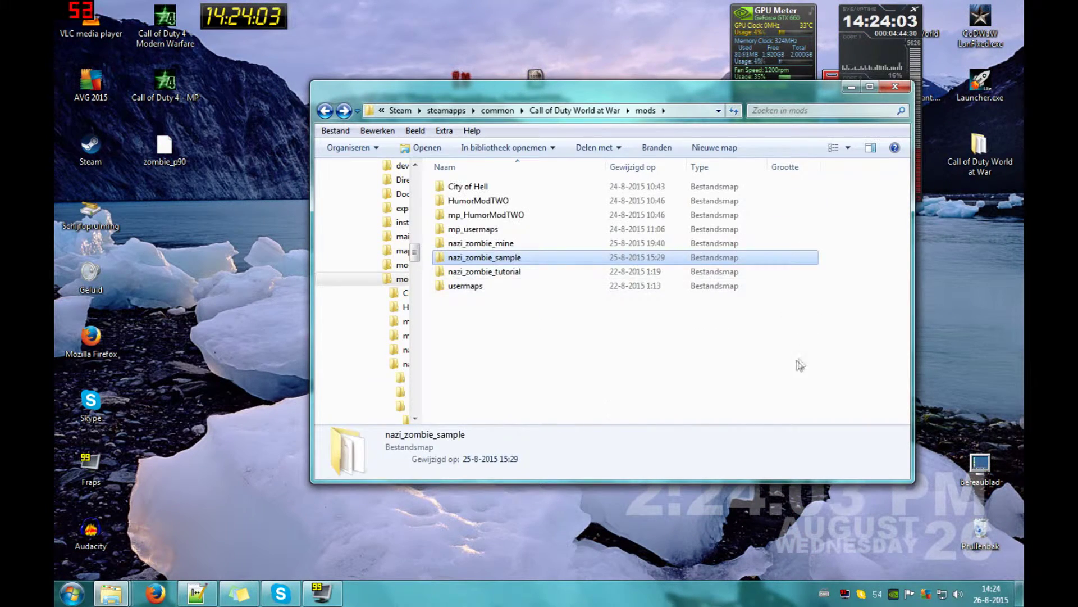
pyautogui.press('BackSpace')
pyautogui.hotkey('alt', 'Right')
pyautogui.hotkey('alt', 'Right')
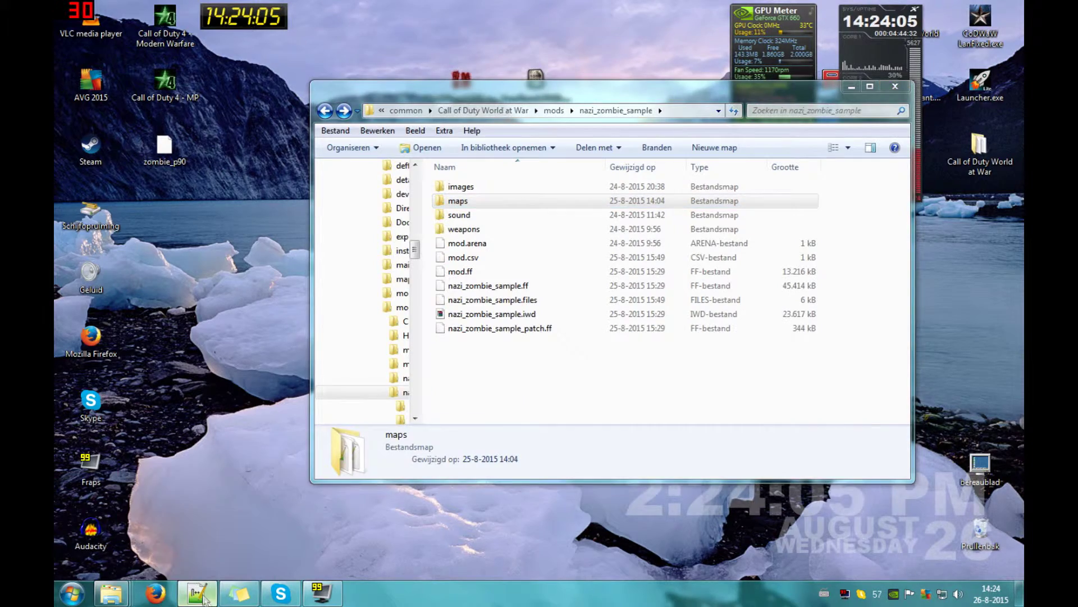
# - In Notepad++, duplicate the two zombie_galil add_zombie_weapon lines in _zombiemode_weapons.gsc below the custom guns list
pyautogui.click(206, 601)
pyautogui.click(130, 54)
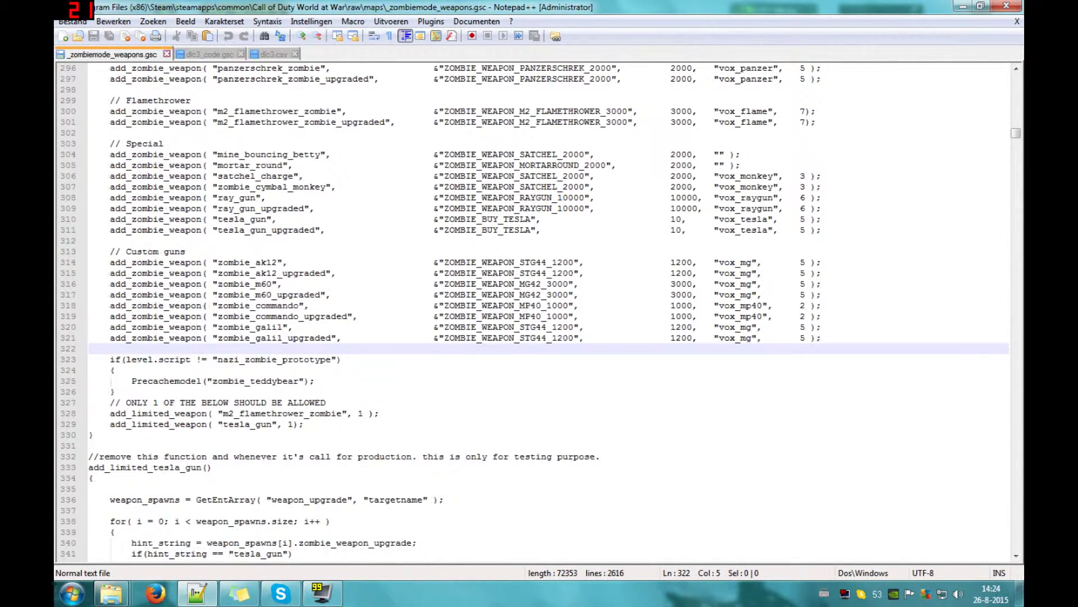
pyautogui.hotkey('shift', 'Up')
pyautogui.hotkey('shift', 'Up')
pyautogui.hotkey('ctrl', 'c')
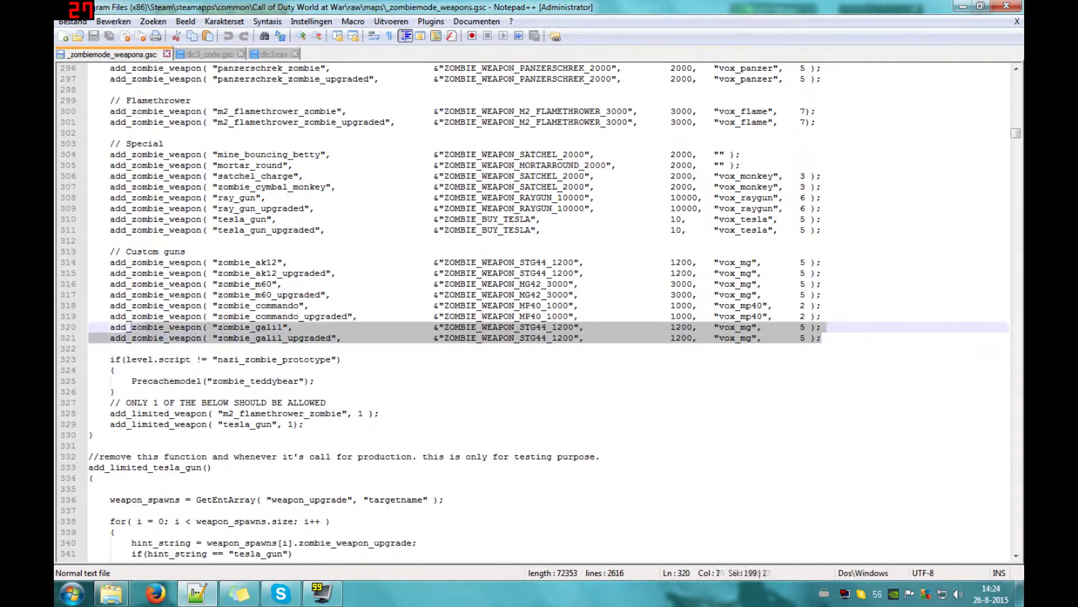
pyautogui.click(110, 348)
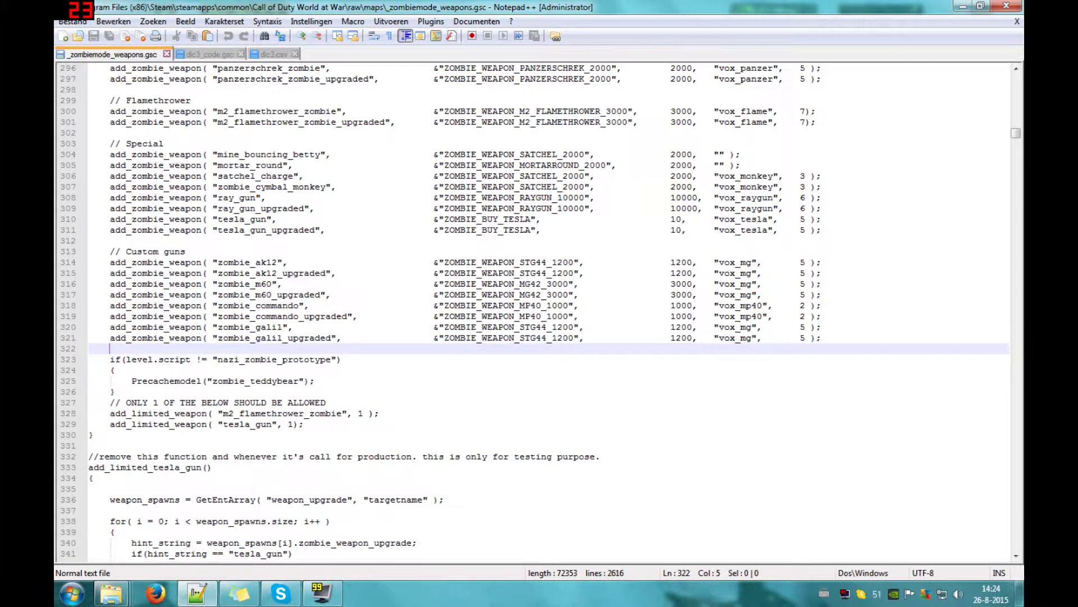
pyautogui.press('Return')
pyautogui.press('Return')
pyautogui.press('Up')
pyautogui.hotkey('ctrl', 'v')
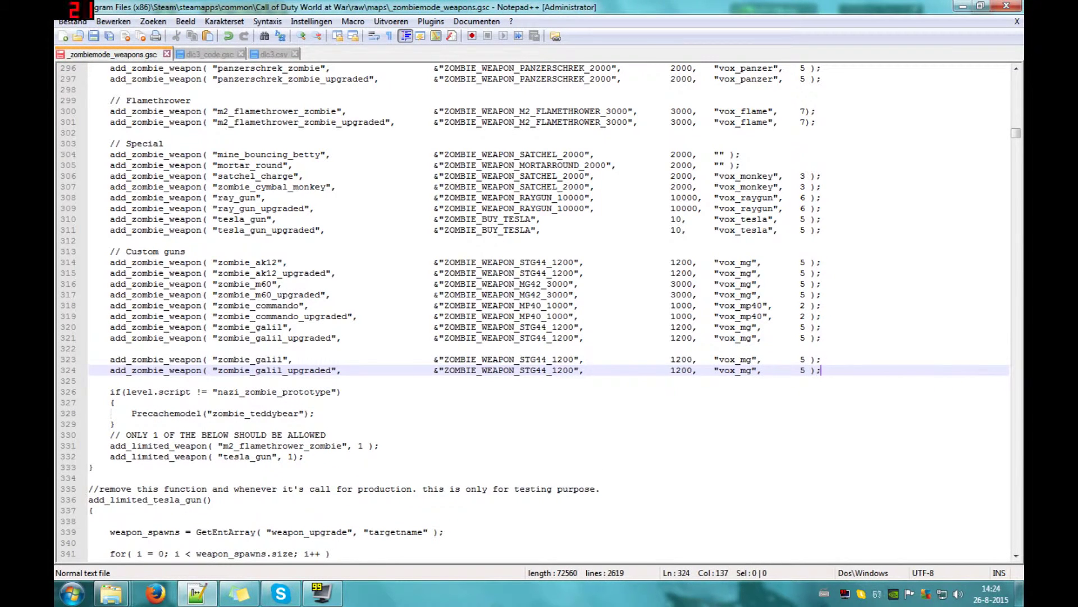
# - Rename the weapon in the first duplicated line to zombie_p90 and compare it with the weapon file's name on the desktop
pyautogui.click(254, 359)
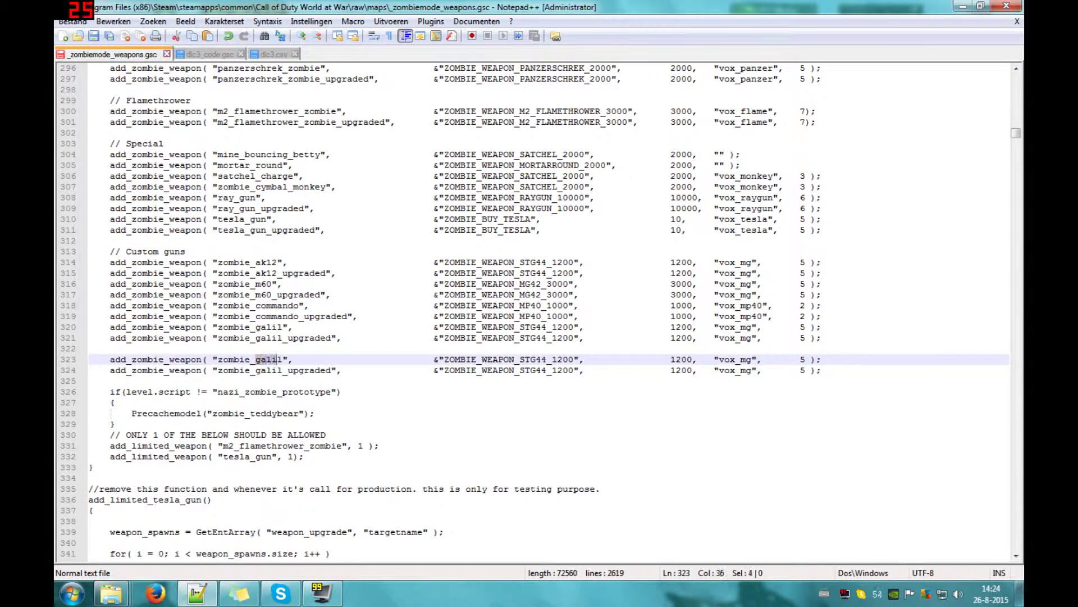
pyautogui.write('p90')
pyautogui.click(962, 7)
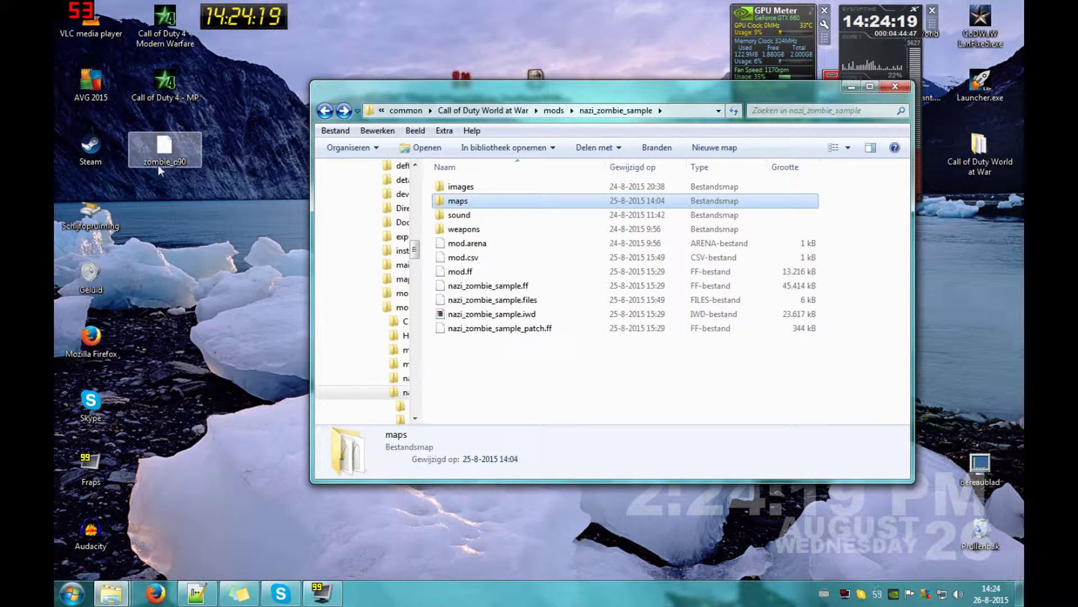
pyautogui.click(196, 587)
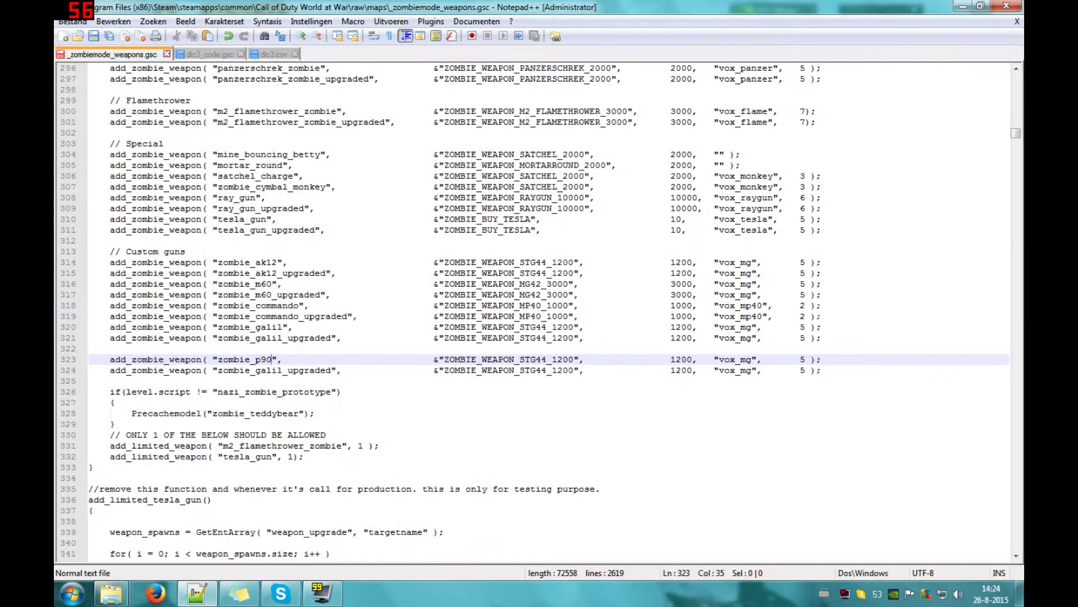
# - Rename the weapon in the second duplicated line to zombie_p90_upgraded and realign its columns with the line above
pyautogui.hotkey('ctrl', 'shift', 'Left')
pyautogui.hotkey('ctrl', 'c')
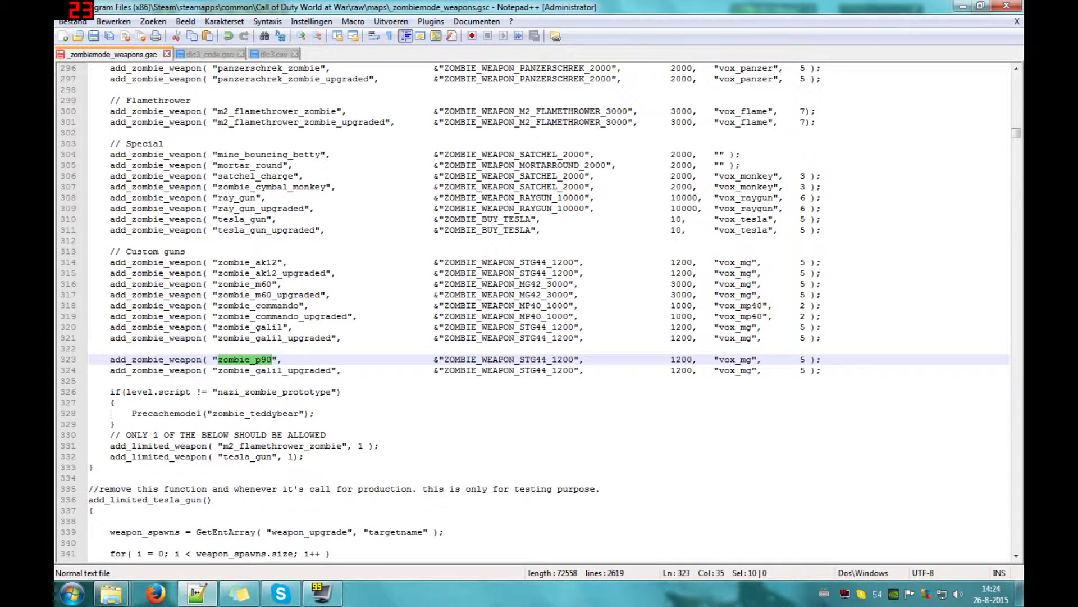
pyautogui.moveTo(283, 370); pyautogui.dragTo(240, 371)
pyautogui.hotkey('ctrl', 'v')
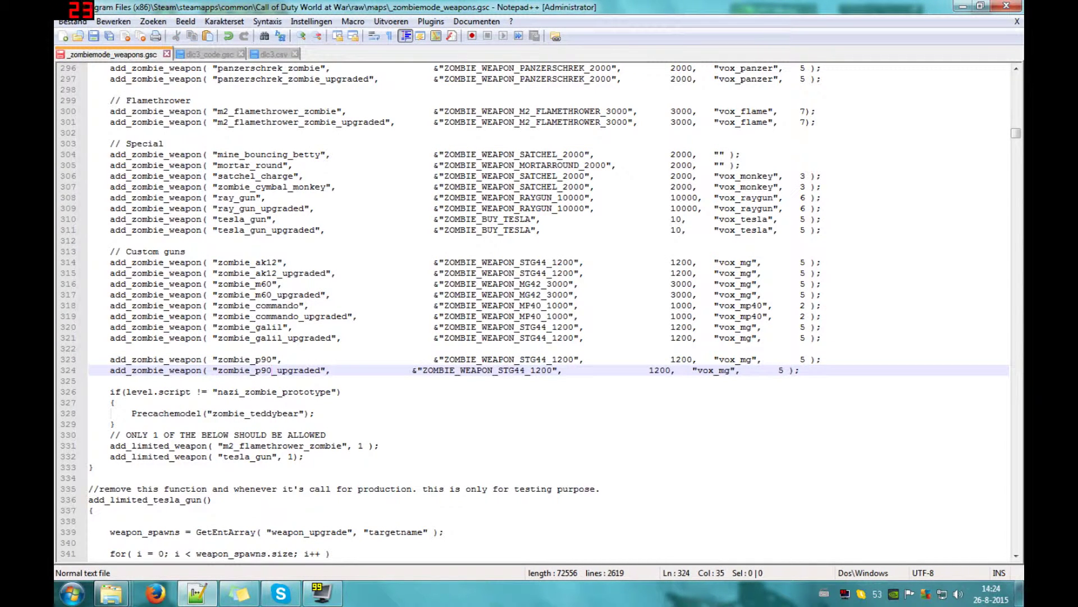
pyautogui.press('Tab')
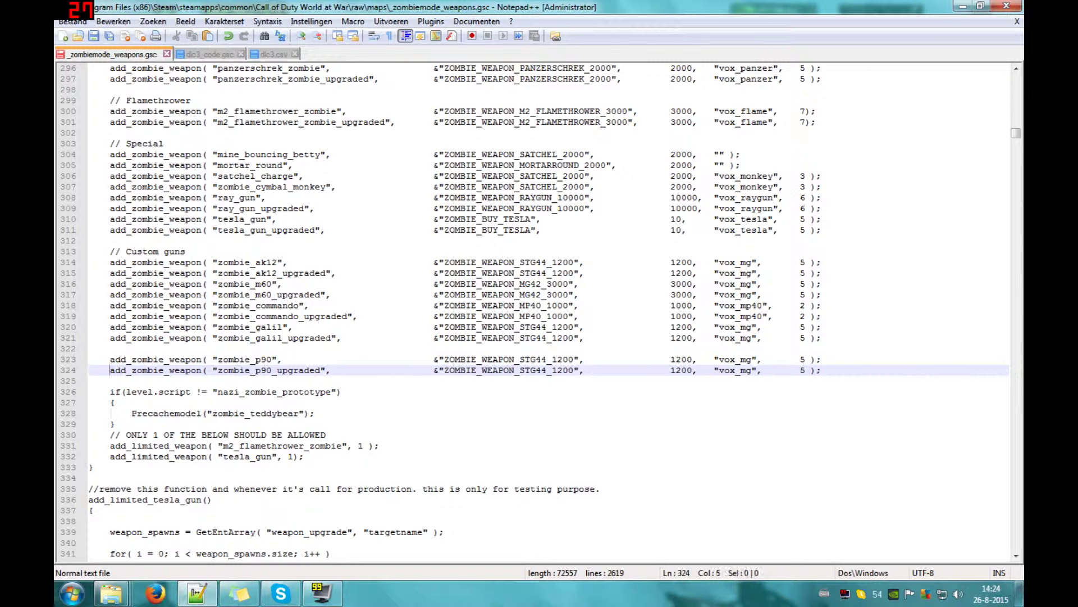
# - Comment out the zombie_p90_upgraded line in _zombiemode_weapons.gsc
pyautogui.write('//')
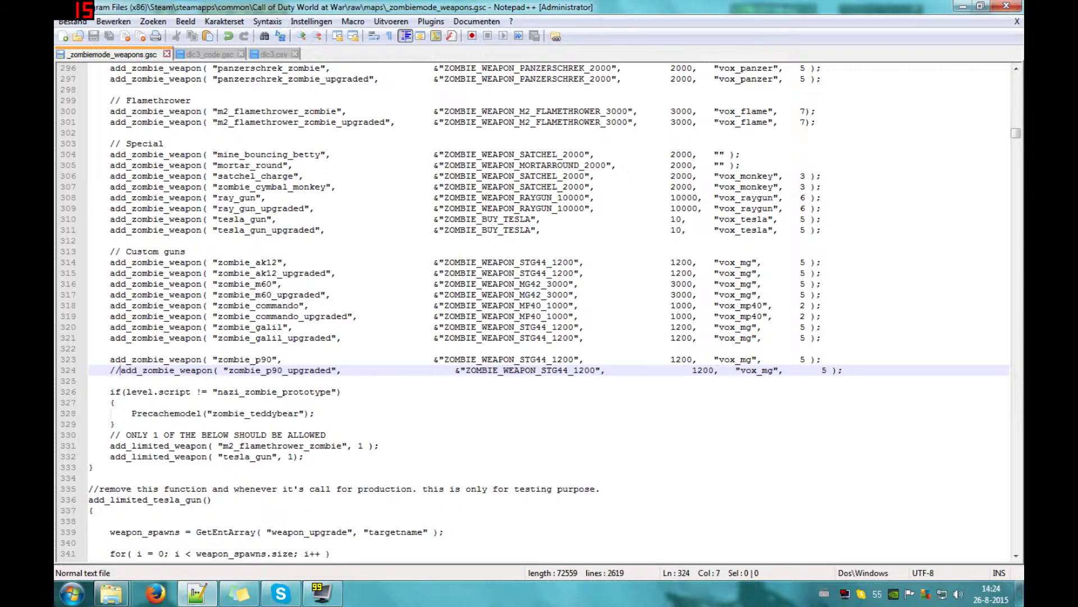
# - In dlc3_code.gsc, duplicate the two zombie_galil include_weapon lines below the custom guns list, separated by a blank line
pyautogui.hotkey('ctrl', 'Tab')
pyautogui.scroll(-20, 539, 309)
pyautogui.scroll(20, 539, 309)
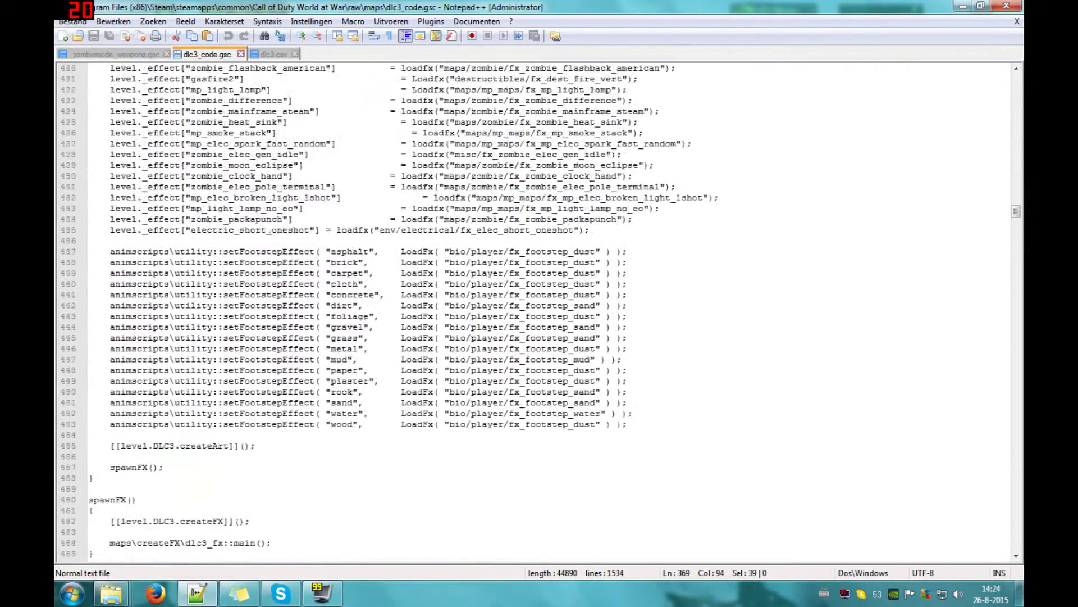
pyautogui.scroll(10, 539, 309)
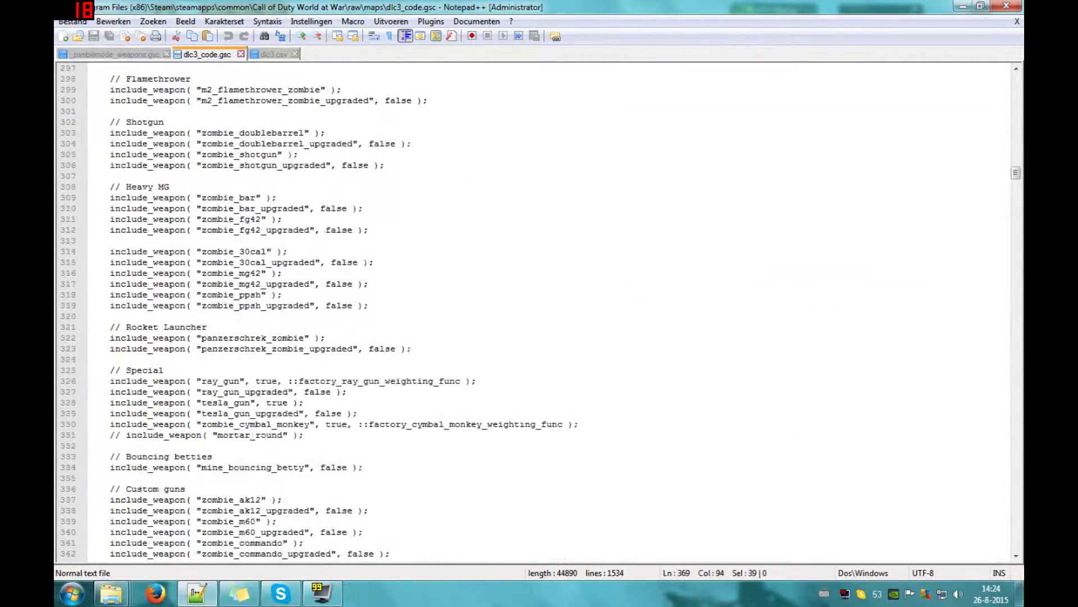
pyautogui.scroll(-9, 539, 309)
pyautogui.moveTo(374, 349); pyautogui.dragTo(111, 337)
pyautogui.hotkey('ctrl', 'c')
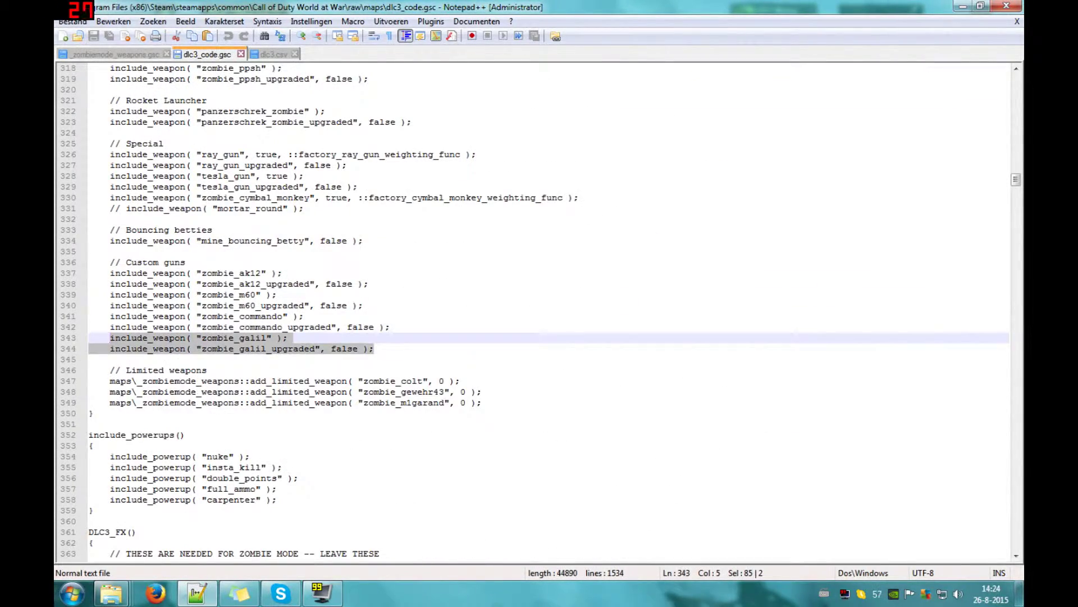
pyautogui.press('Right')
pyautogui.press('Return')
pyautogui.write('.')
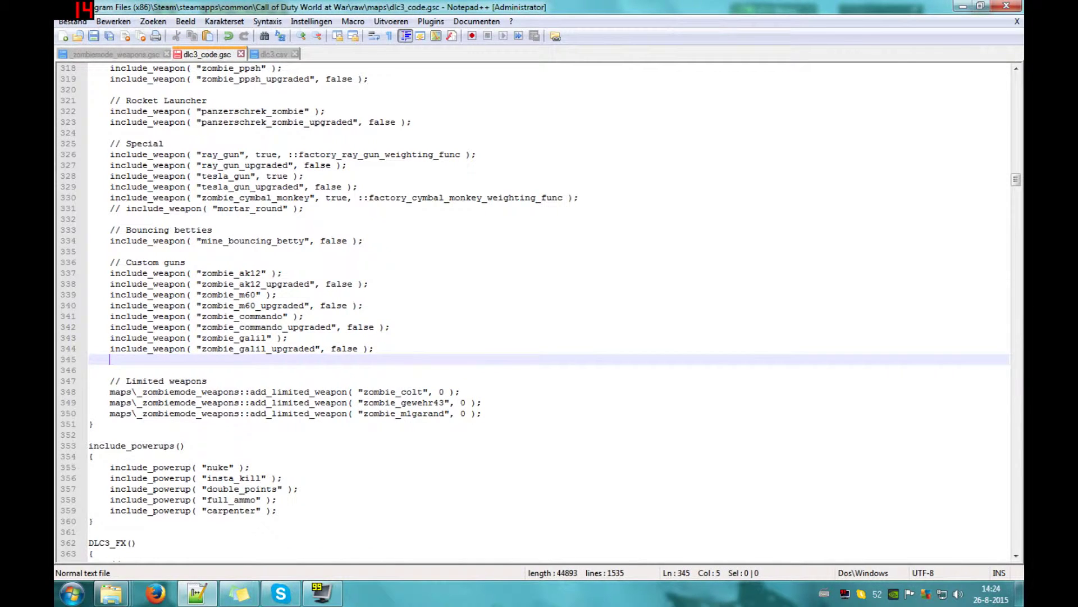
pyautogui.press('Return')
pyautogui.hotkey('ctrl', 'v')
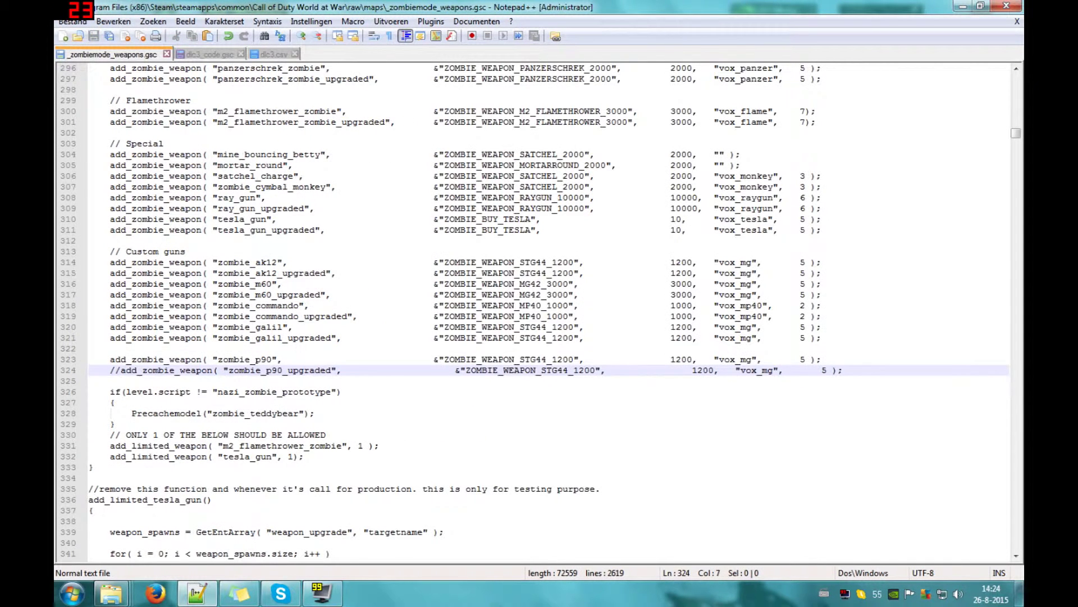
# - Rename the duplicated include_weapon entries to zombie_p90 and zombie_p90_upgraded, and comment out the upgraded line
pyautogui.doubleClick(245, 359)
pyautogui.hotkey('ctrl', 'c')
pyautogui.hotkey('ctrl', 'Tab')
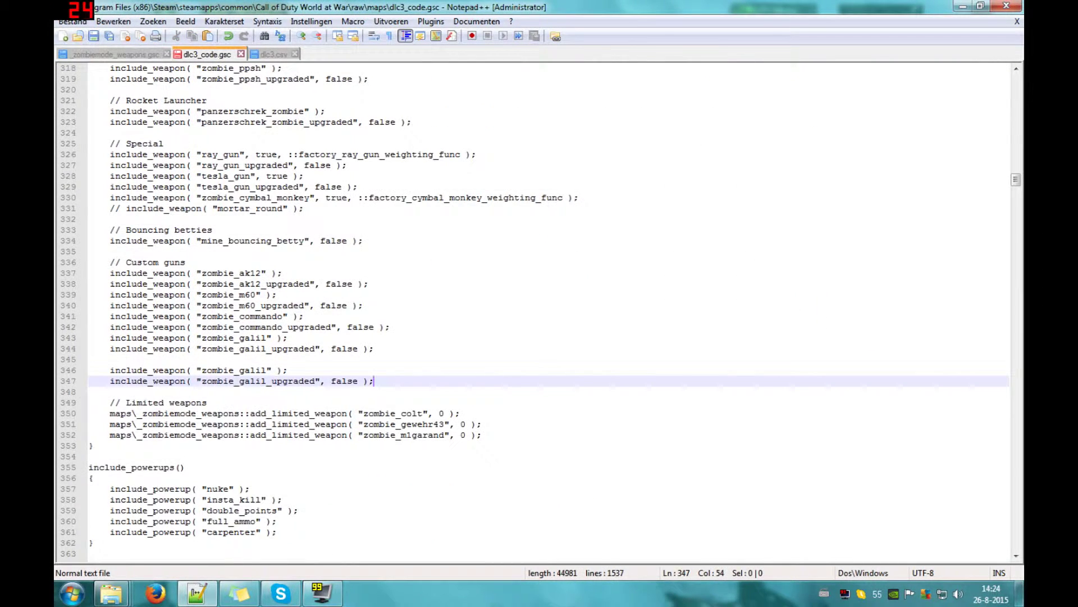
pyautogui.doubleClick(235, 370)
pyautogui.hotkey('ctrl', 'v')
pyautogui.moveTo(267, 380); pyautogui.dragTo(207, 381)
pyautogui.write('ombie_p90')
pyautogui.write('//')
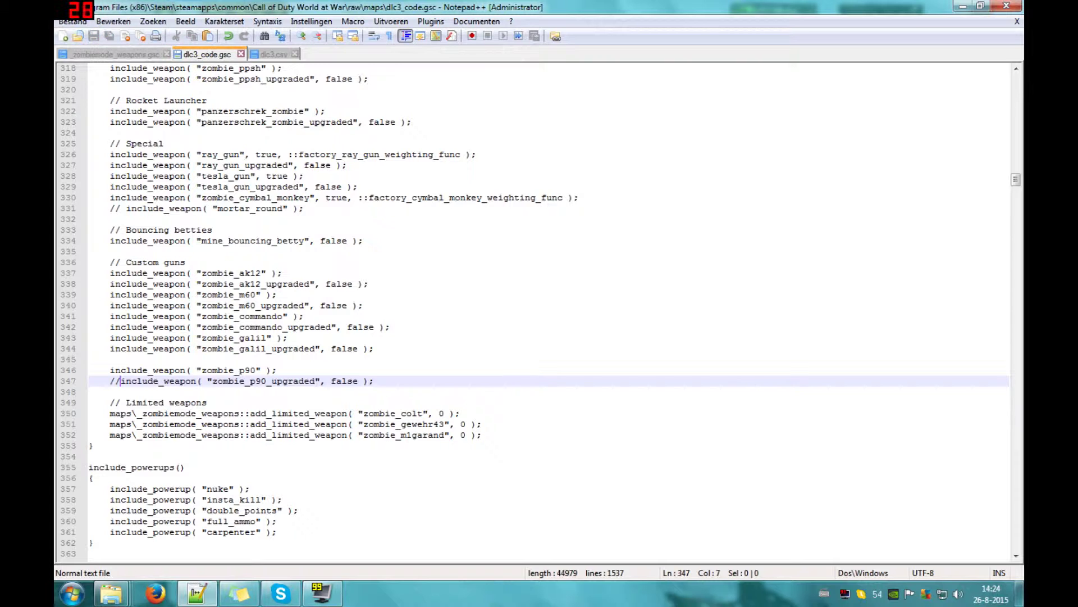
# - In dlc3.csv, duplicate the two zombie_galil weapon lines below the custom guns list, separated by a blank line
pyautogui.doubleClick(231, 370)
pyautogui.hotkey('ctrl', 'Tab')
pyautogui.moveTo(257, 424); pyautogui.dragTo(71, 416)
pyautogui.hotkey('ctrl', 'c')
pyautogui.click(257, 424)
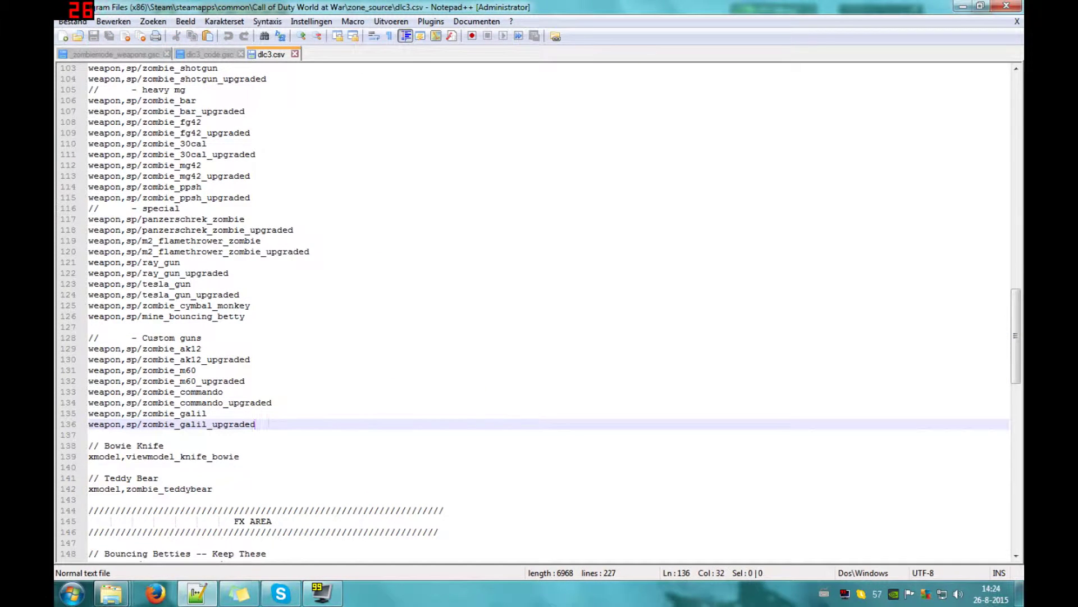
pyautogui.press('Return')
pyautogui.press('Return')
pyautogui.hotkey('ctrl', 'v')
# - Rename the duplicated dlc3.csv entries to zombie_p90 and zombie_p90_upgraded
pyautogui.hotkey('ctrl', 'Tab')
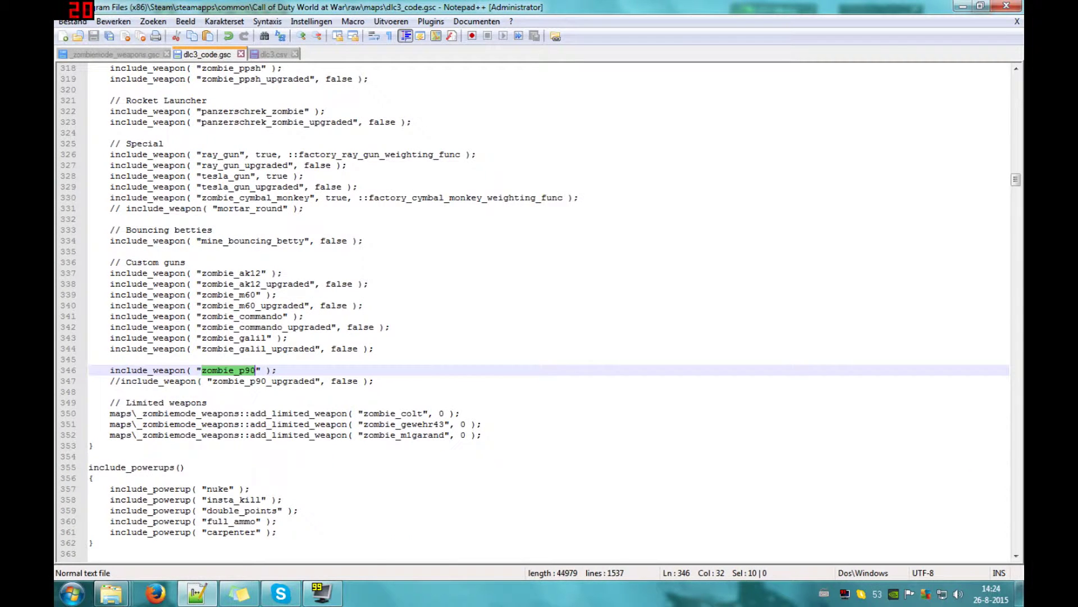
pyautogui.hotkey('ctrl', 'Tab')
pyautogui.doubleClick(175, 446)
pyautogui.hotkey('ctrl', 'v')
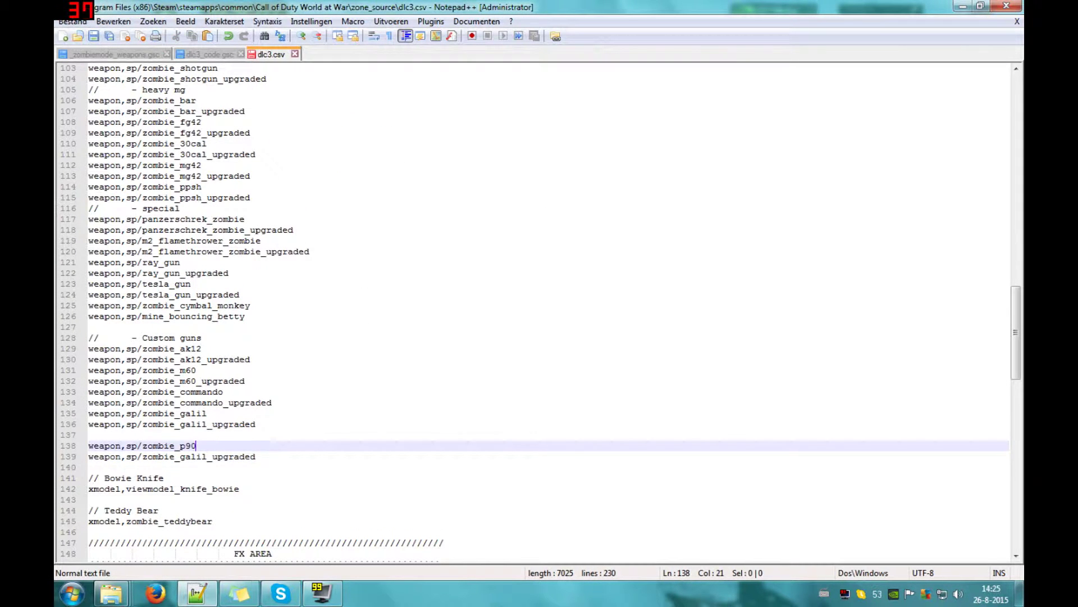
pyautogui.moveTo(207, 456); pyautogui.dragTo(170, 456)
pyautogui.hotkey('ctrl', 'v')
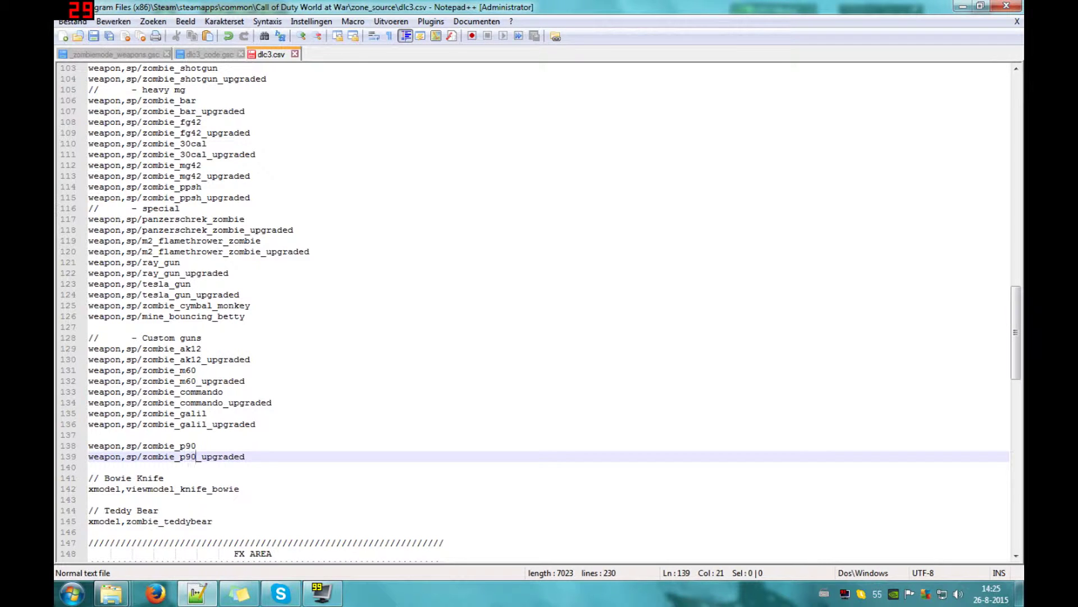
pyautogui.click(90, 327)
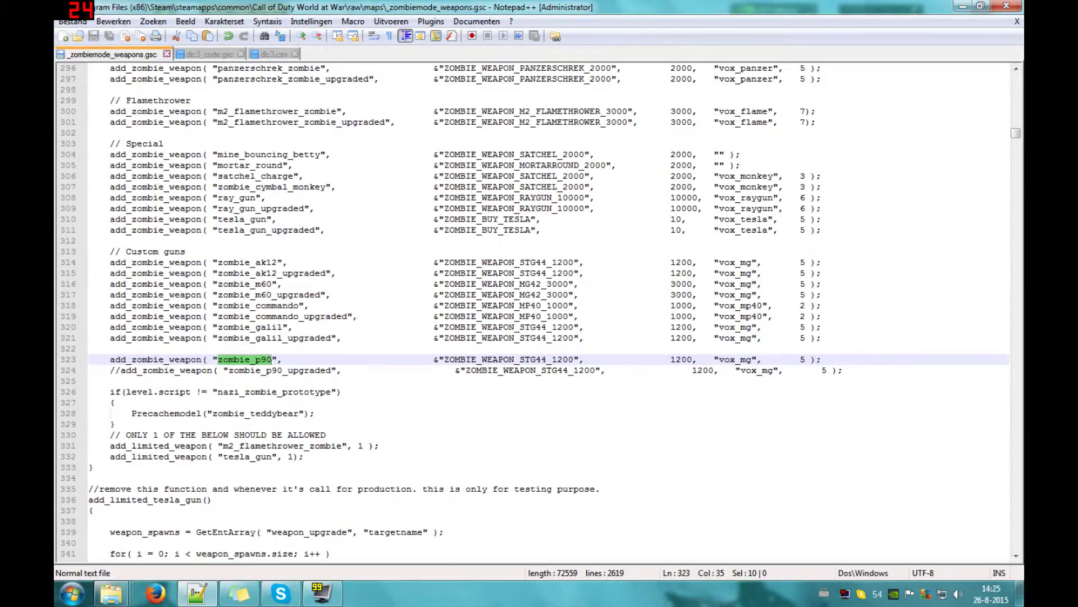
# - In Windows Explorer, open the nazi_zombie_sample mod's images folder and the World at War raw images folder in separate windows
pyautogui.click(110, 348)
pyautogui.click(963, 6)
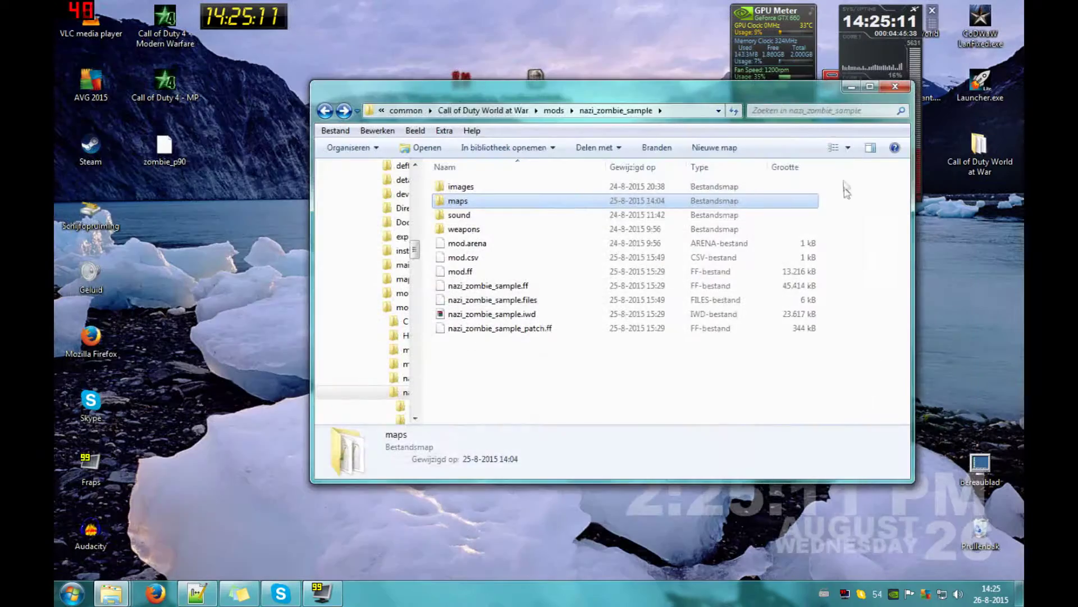
pyautogui.doubleClick(487, 189)
pyautogui.moveTo(603, 92); pyautogui.dragTo(568, 276)
pyautogui.doubleClick(980, 148)
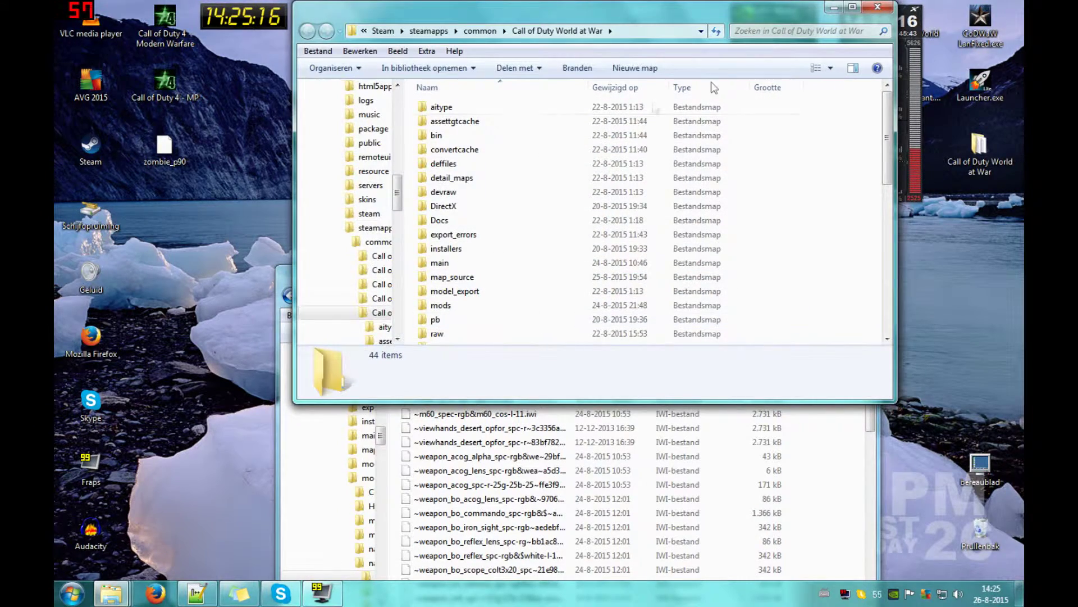
pyautogui.doubleClick(452, 333)
pyautogui.doubleClick(444, 333)
# - Search the raw images for p90, copy both matching .iwi files into the mod's images folder, and close both folder windows
pyautogui.click(806, 31)
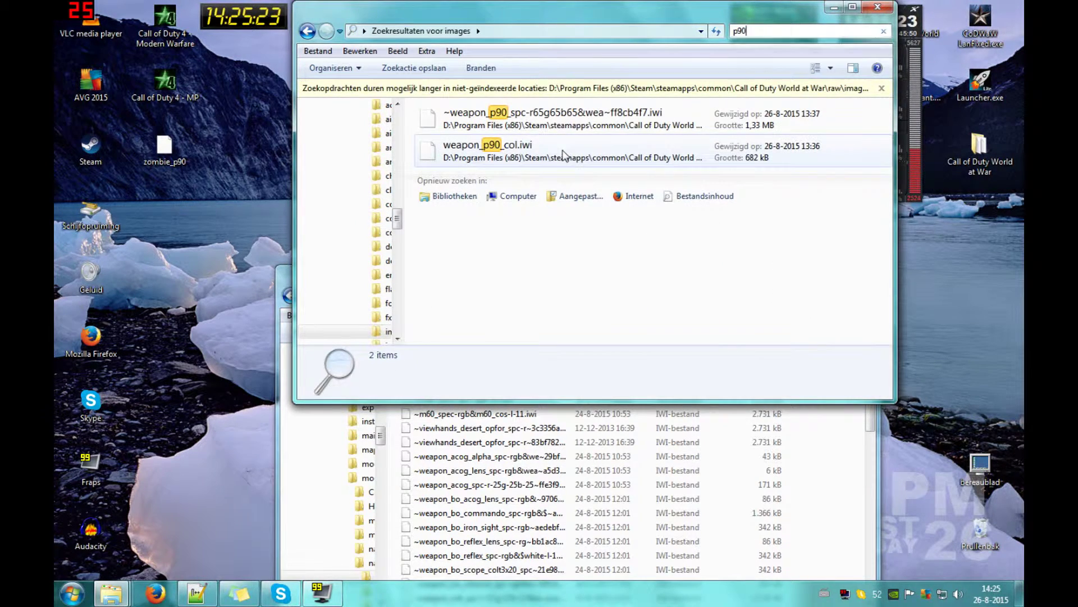
pyautogui.click(570, 160)
pyautogui.keyDown('shift'); pyautogui.click(561, 118); pyautogui.keyUp('shift')
pyautogui.click(811, 469)
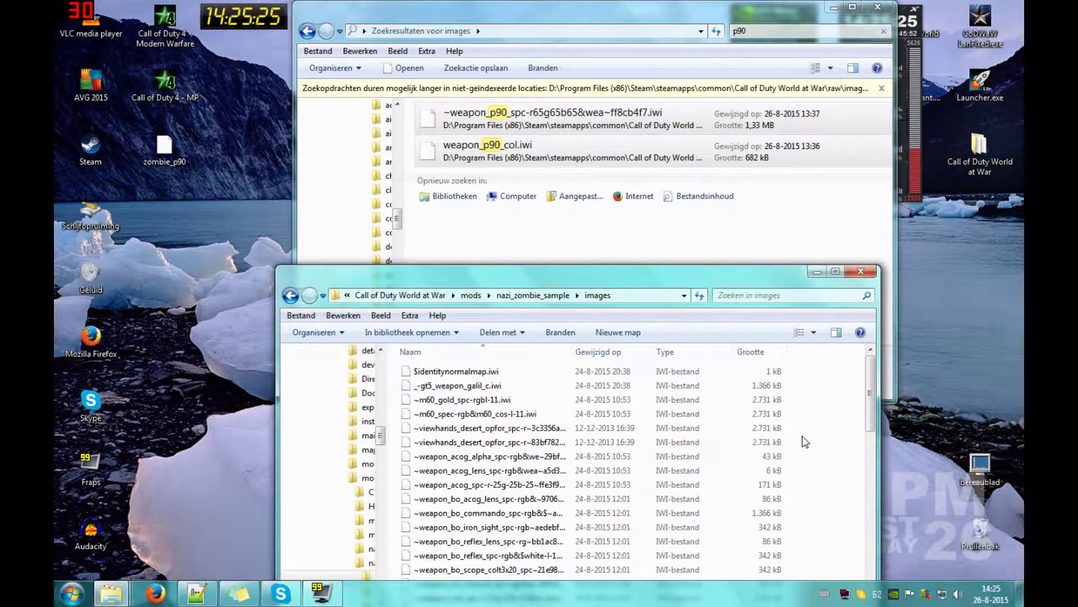
pyautogui.scroll(-10, 804, 441)
pyautogui.click(449, 544)
pyautogui.click(878, 7)
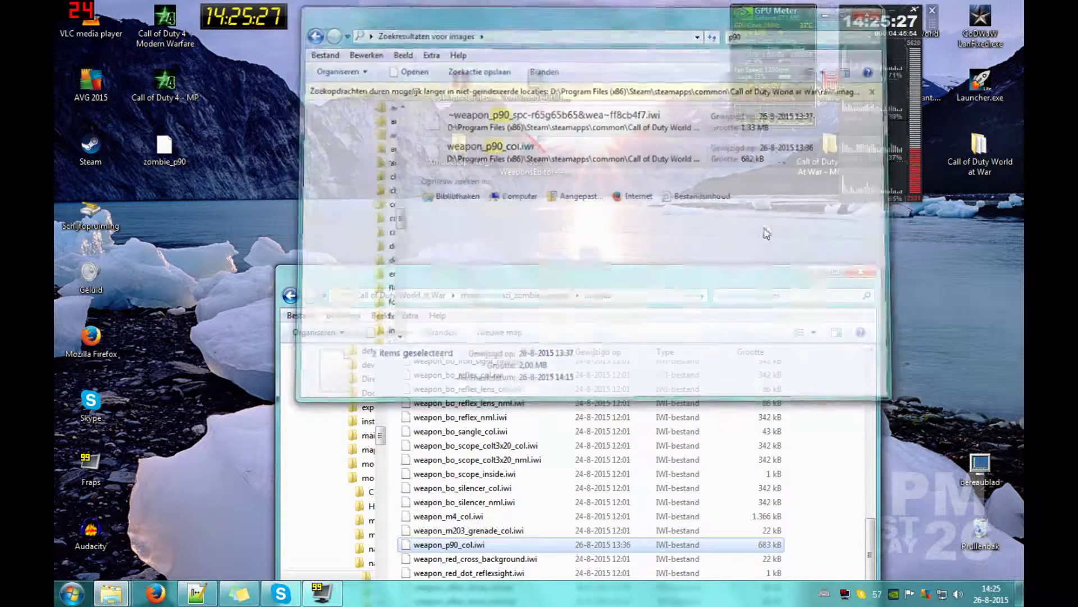
pyautogui.click(858, 273)
# - Start the World at War Launcher and compile the nazi_zombie_sample level
pyautogui.rightClick(980, 76)
pyautogui.click(876, 129)
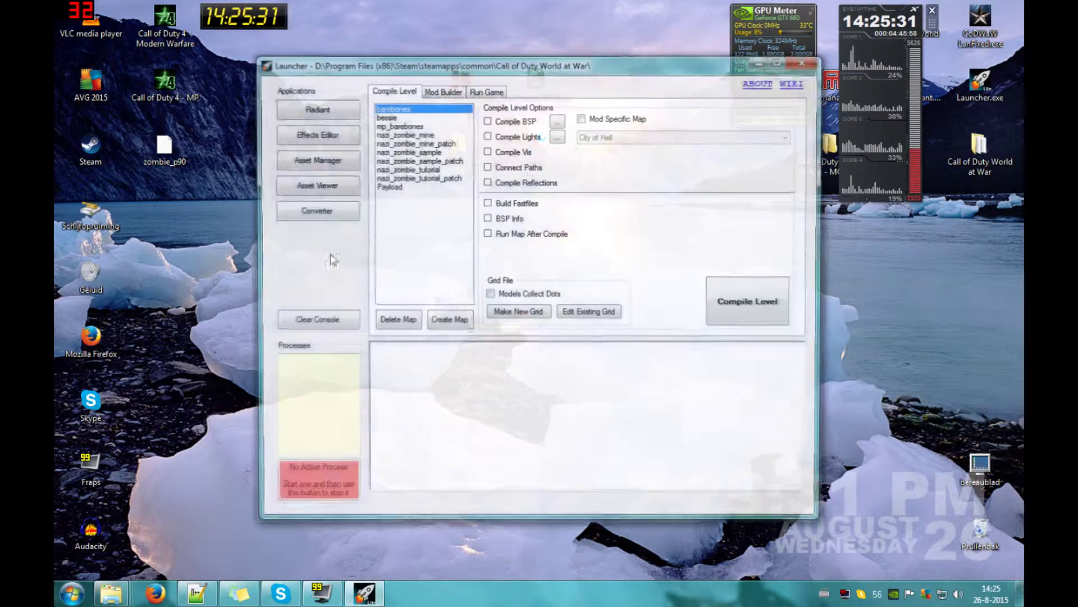
pyautogui.click(420, 152)
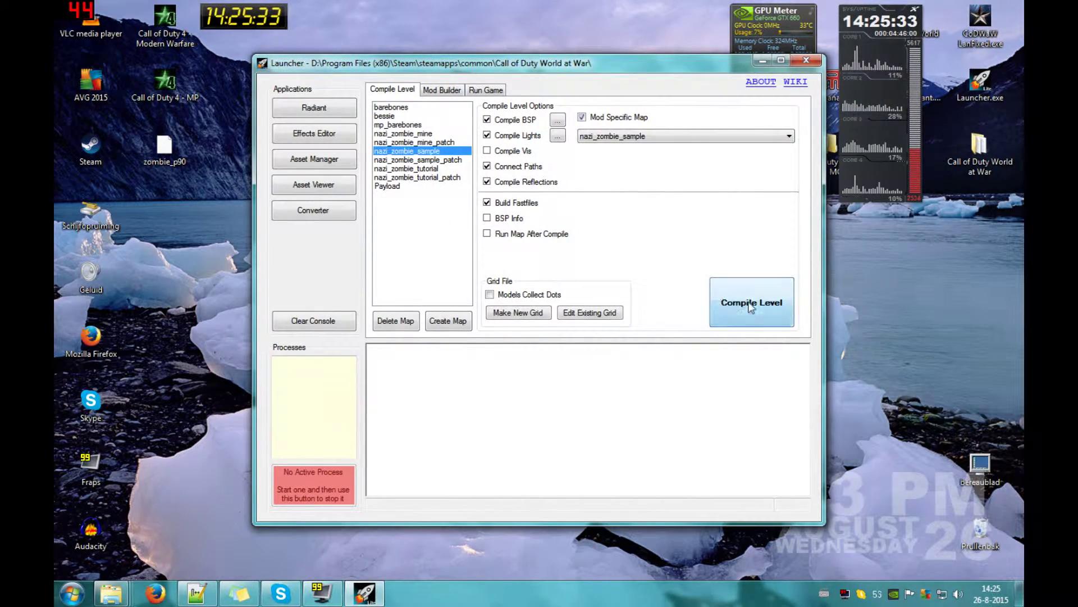
pyautogui.click(737, 308)
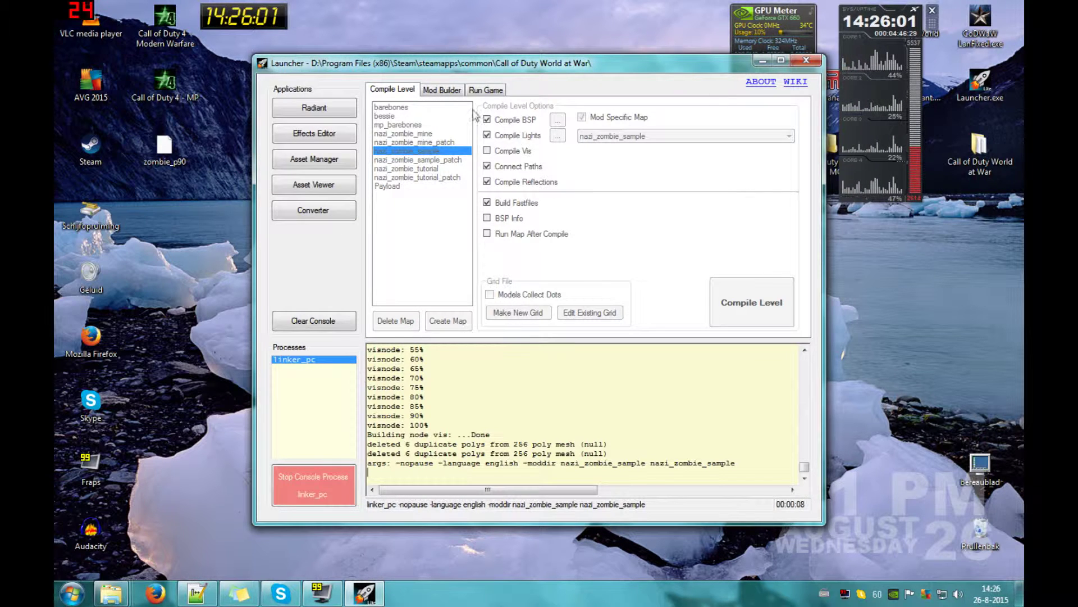
# - Review the image files in the XmodelExporter_Exportedfiles folder on the desktop and return to the Launcher
pyautogui.moveTo(314, 66); pyautogui.dragTo(581, 179)
pyautogui.doubleClick(459, 146)
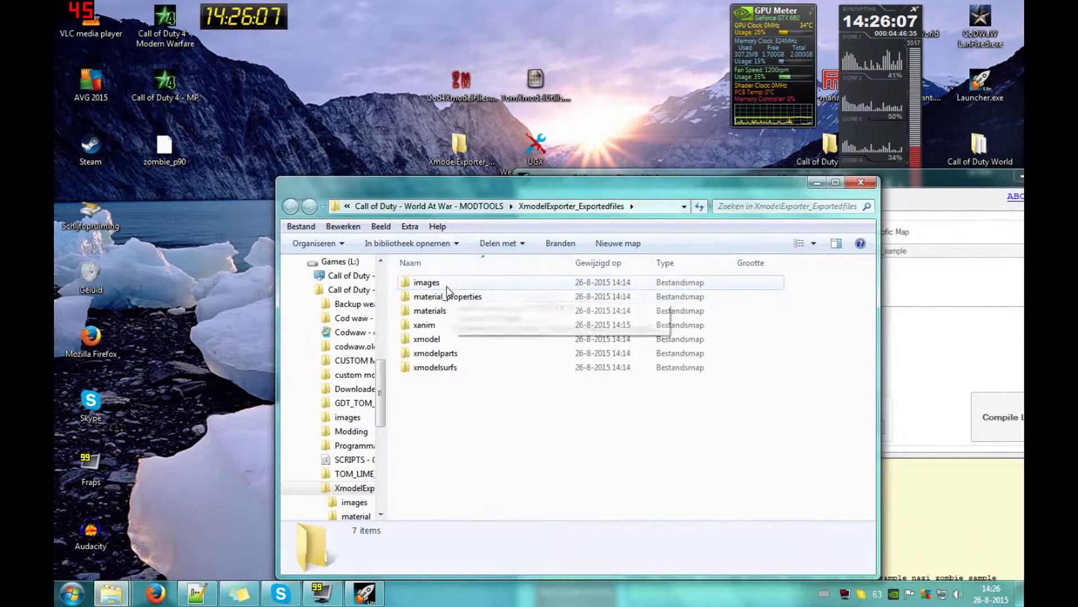
pyautogui.doubleClick(482, 282)
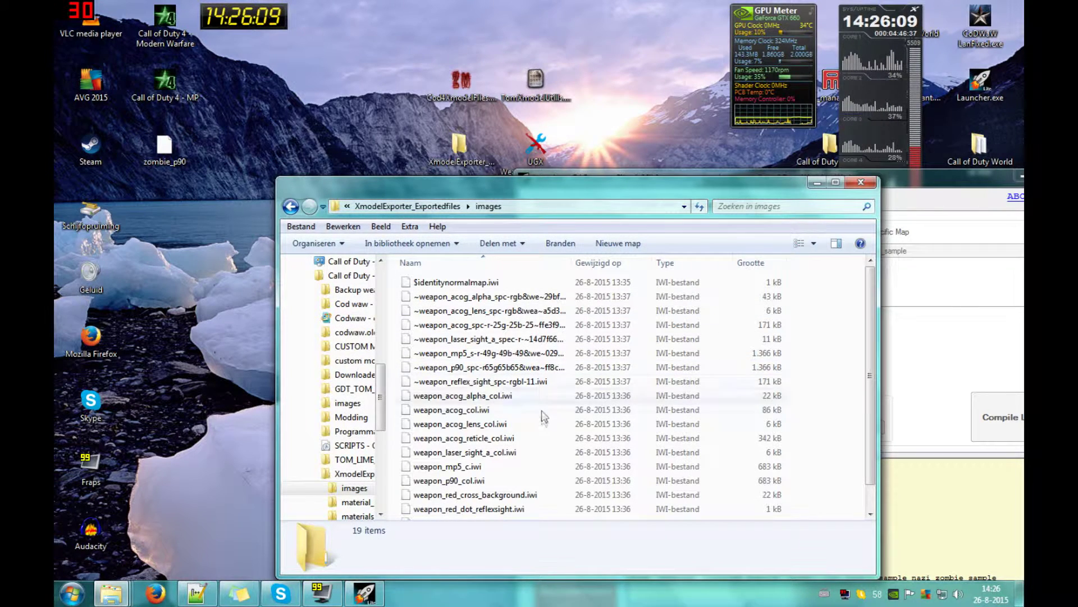
pyautogui.scroll(-1, 542, 427)
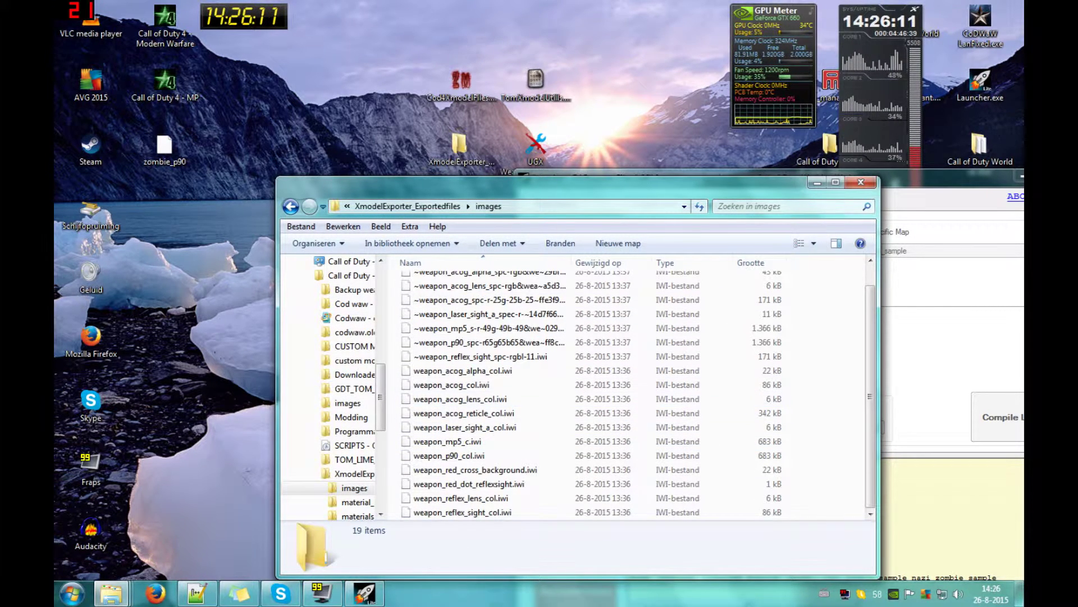
pyautogui.click(860, 182)
pyautogui.moveTo(896, 174); pyautogui.dragTo(687, 74)
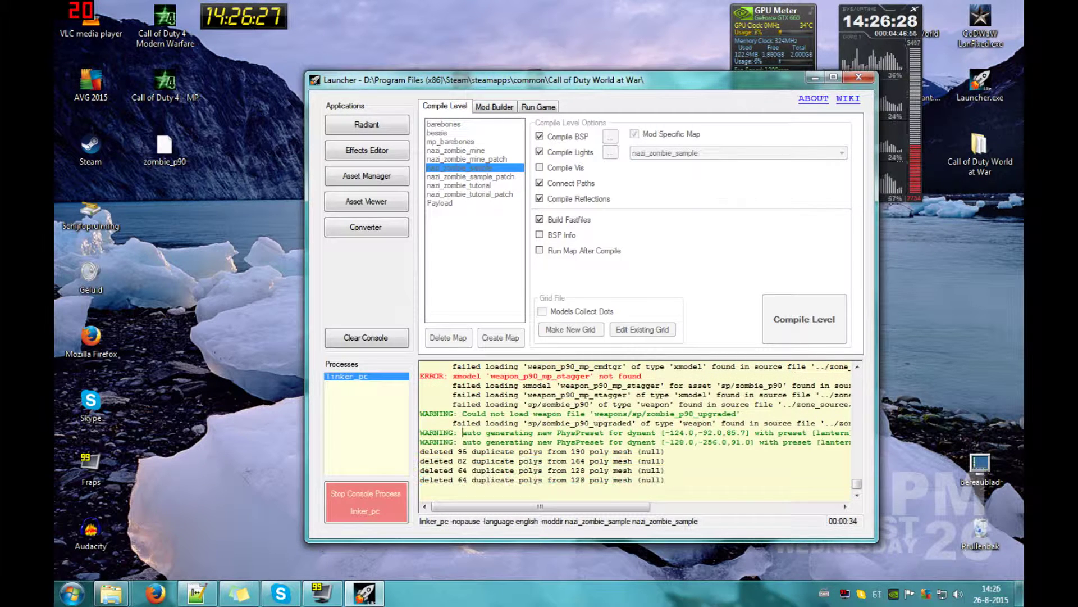
# - Examine the Launcher's compile log for errors and warnings about the P90
pyautogui.scroll(5, 640, 429)
pyautogui.scroll(-5, 641, 430)
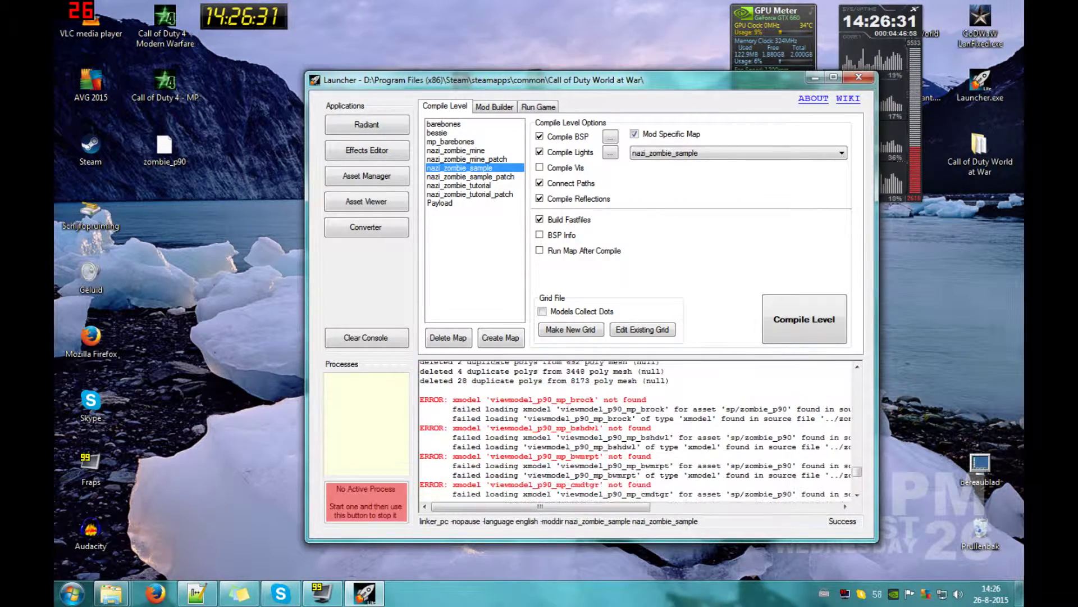
pyautogui.scroll(3, 640, 430)
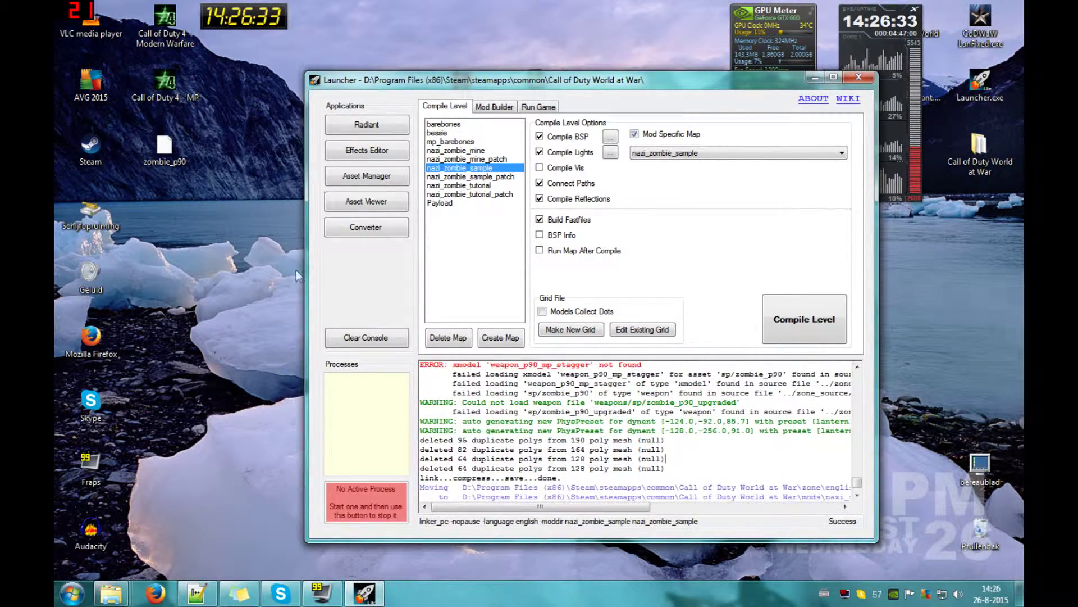
# - Back in Notepad++, comment out the zombie_p90_upgraded line in dlc3.csv and save the file
pyautogui.click(239, 593)
pyautogui.hotkey('ctrl', 'Tab')
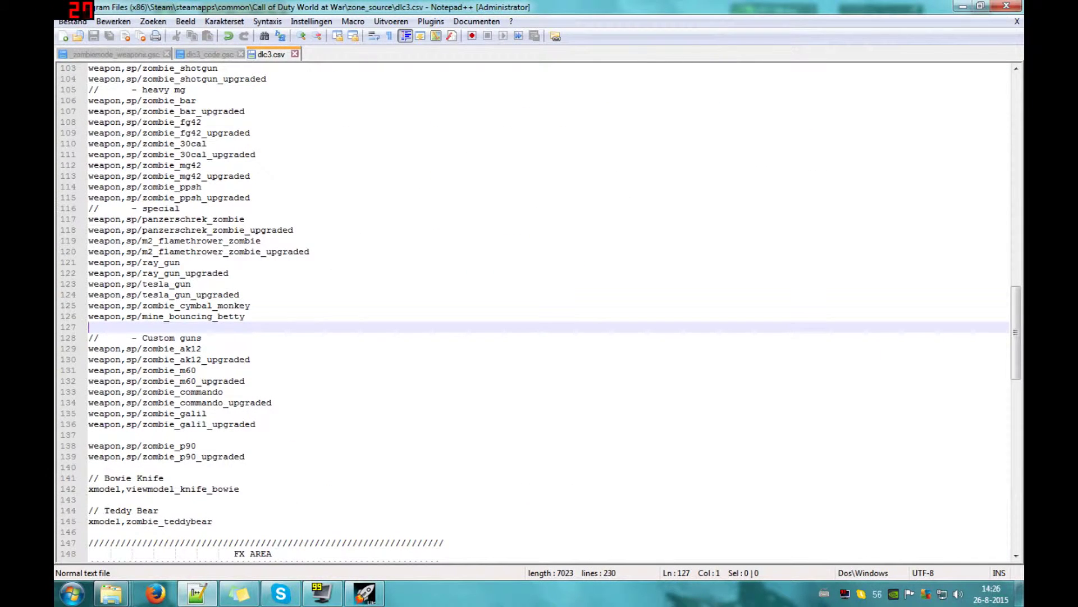
pyautogui.click(89, 467)
pyautogui.press('Up')
pyautogui.write('//')
pyautogui.hotkey('ctrl', 's')
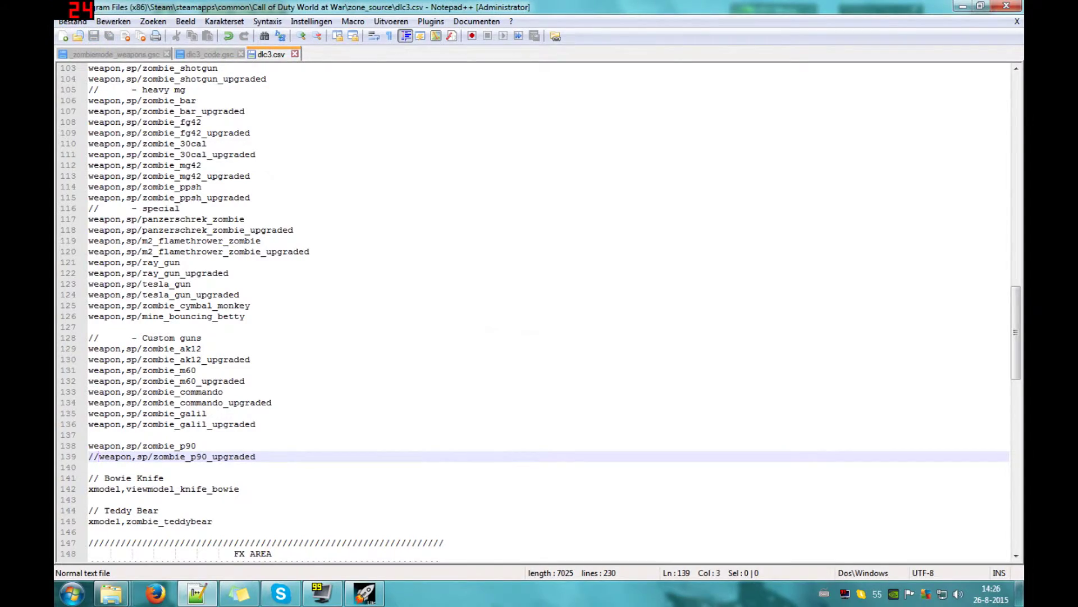